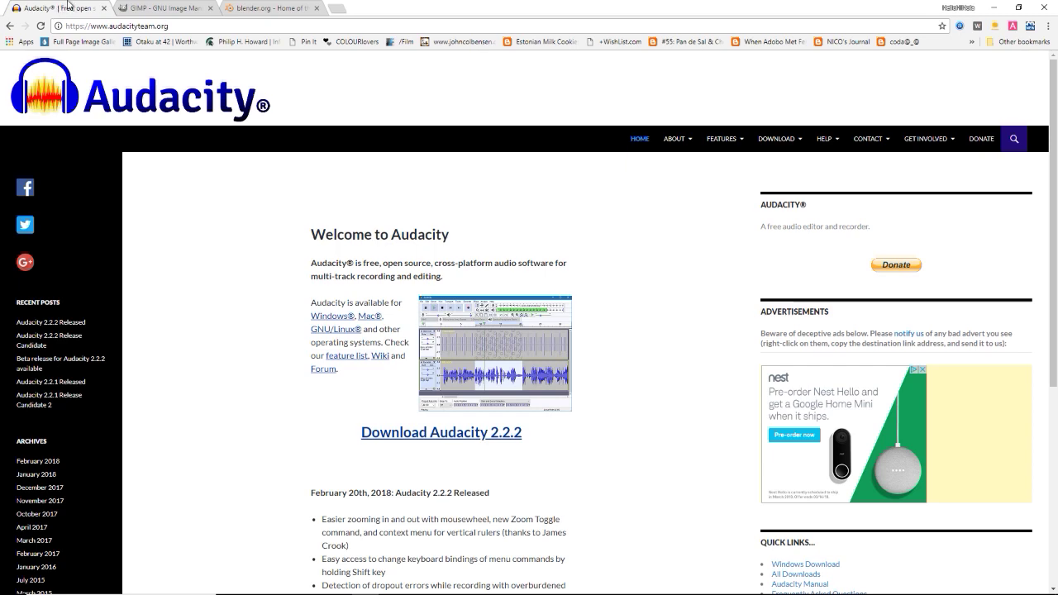
# Step: Minimize the browser, switch to Audacity, and record a stereo voice clip about 7.7 seconds long
pyautogui.click(995, 10)
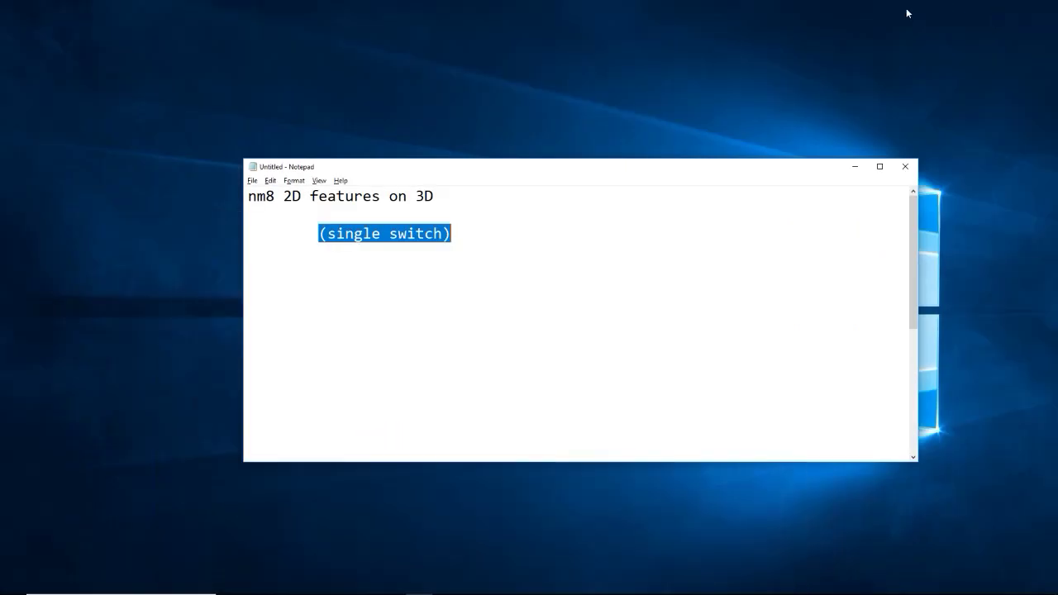
pyautogui.click(12, 584)
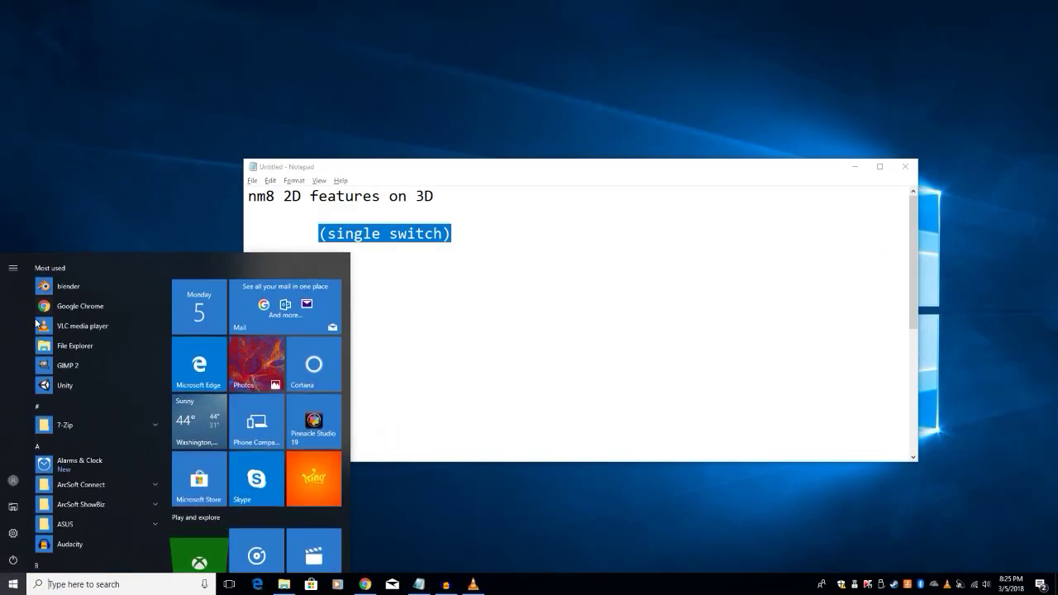
pyautogui.click(445, 584)
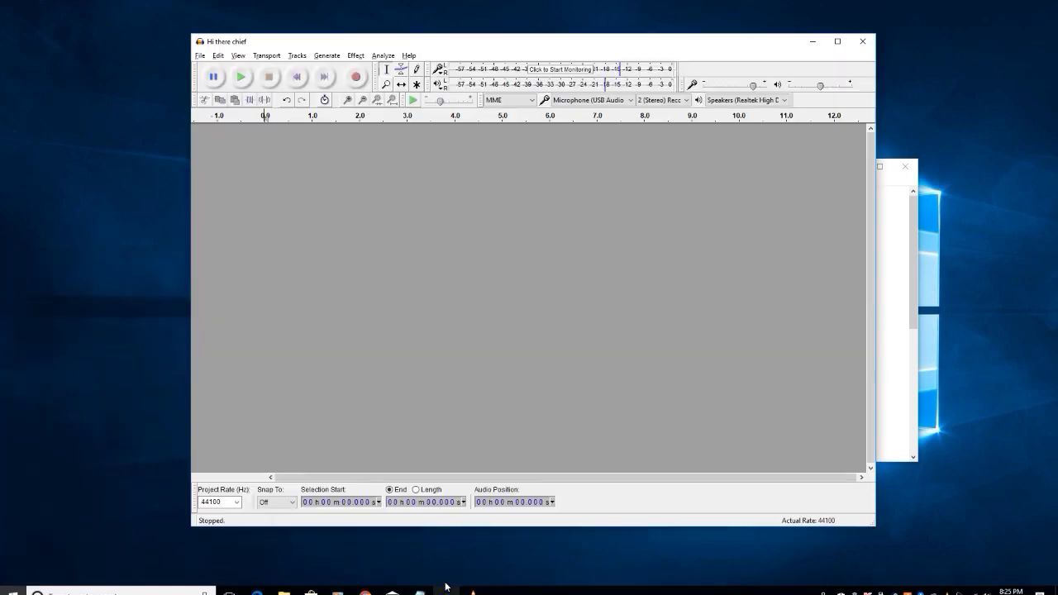
pyautogui.click(356, 77)
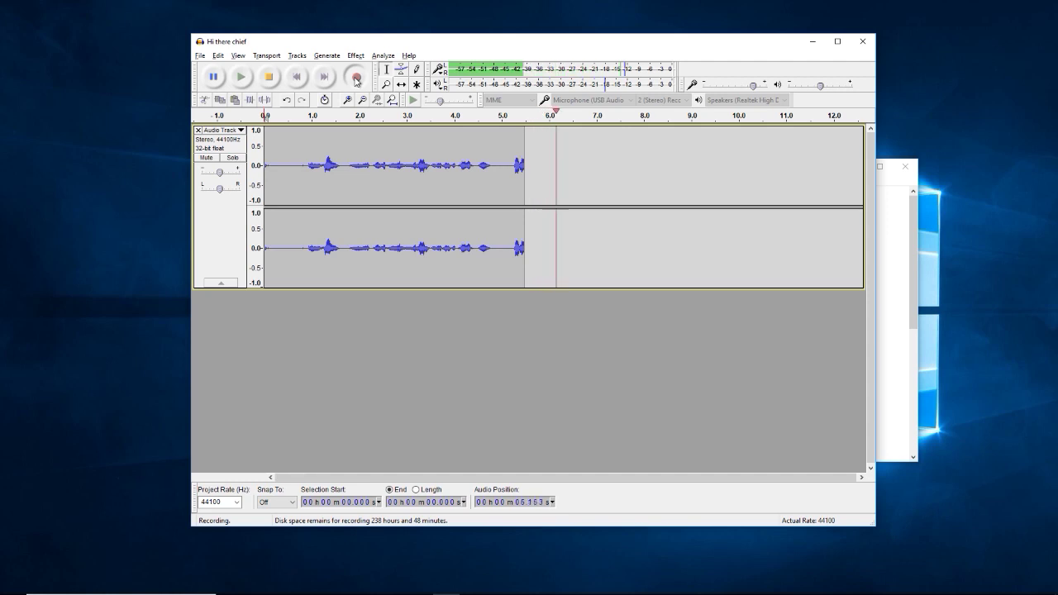
pyautogui.click(274, 79)
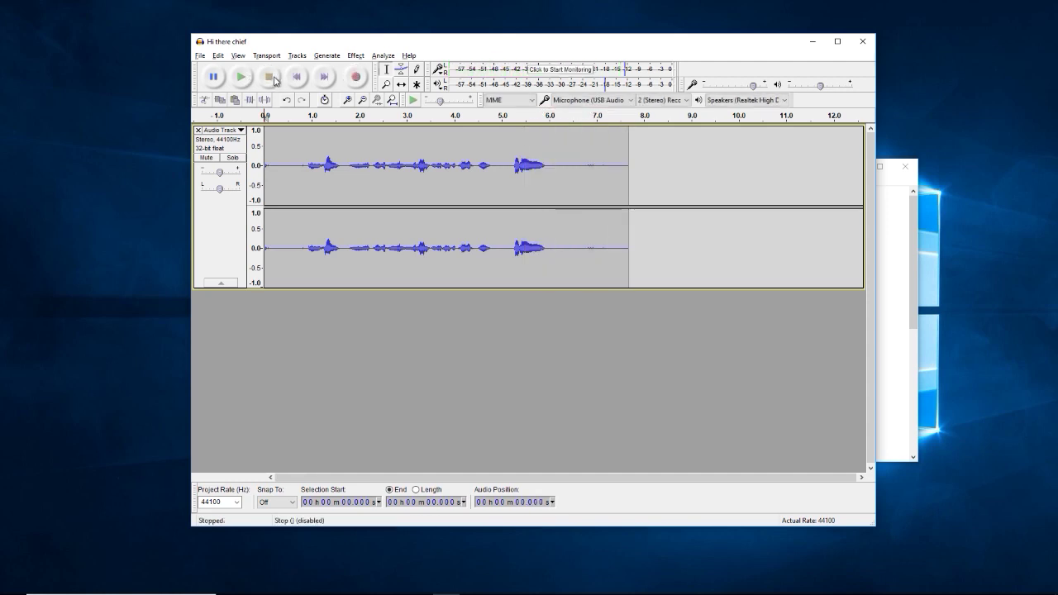
# Step: Export the entire recorded track as selected audio to an MP3 file named "ta da", leaving the metadata blank
pyautogui.click(203, 235)
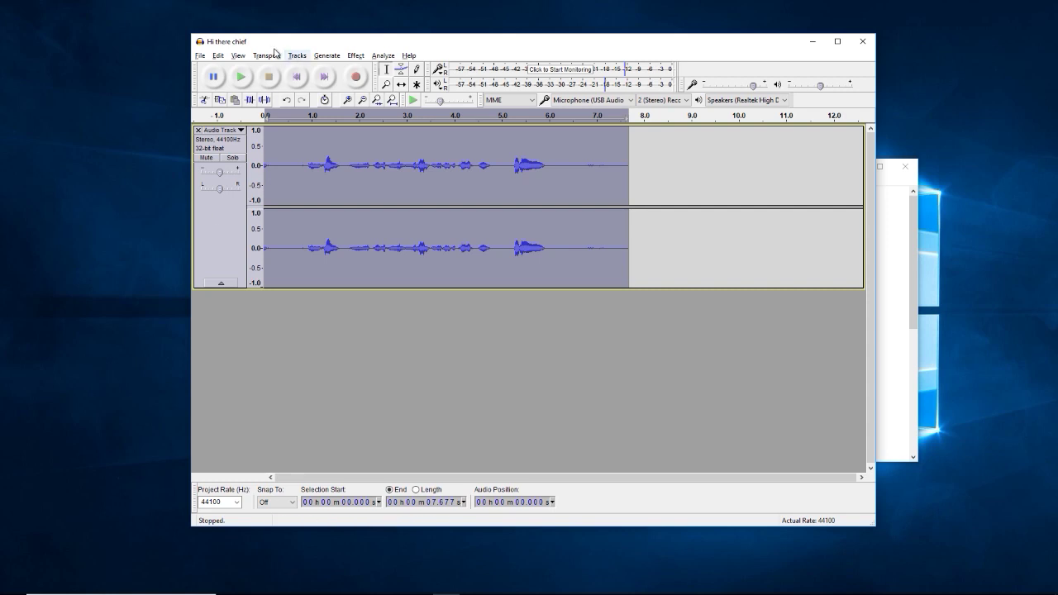
pyautogui.click(200, 55)
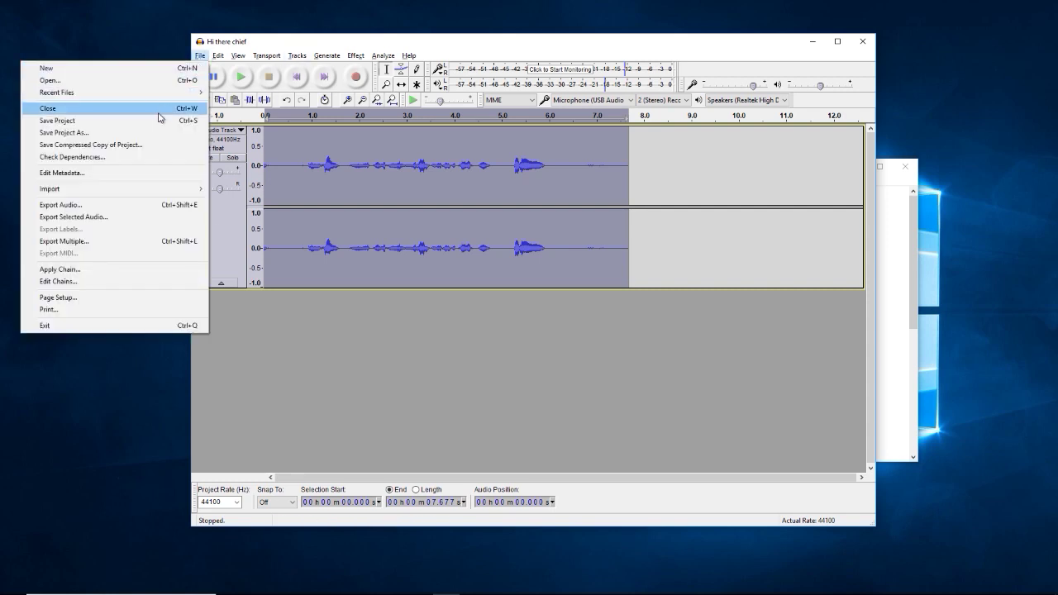
pyautogui.click(116, 217)
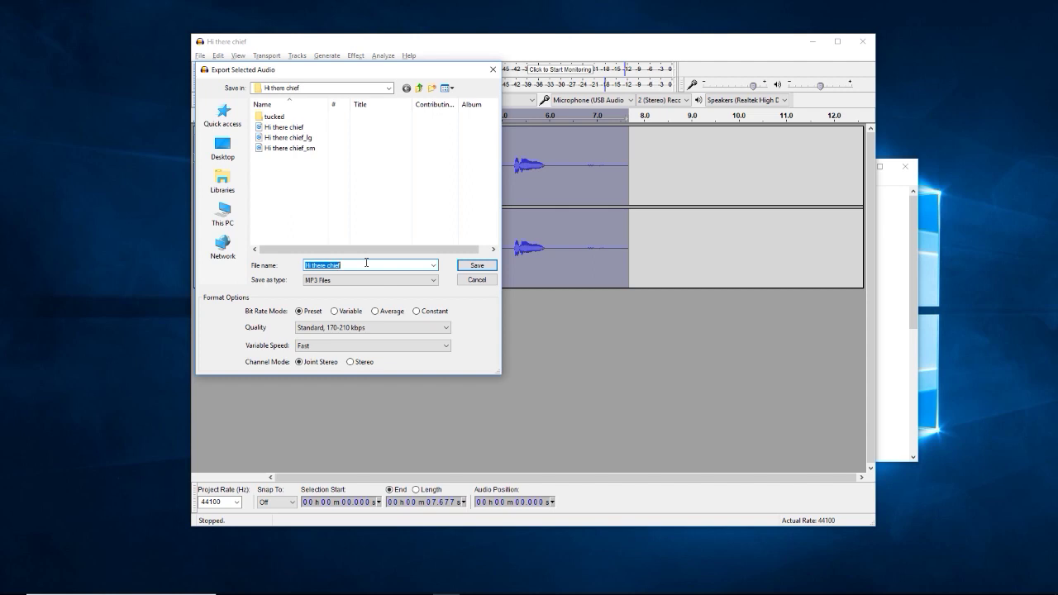
pyautogui.write('ta da')
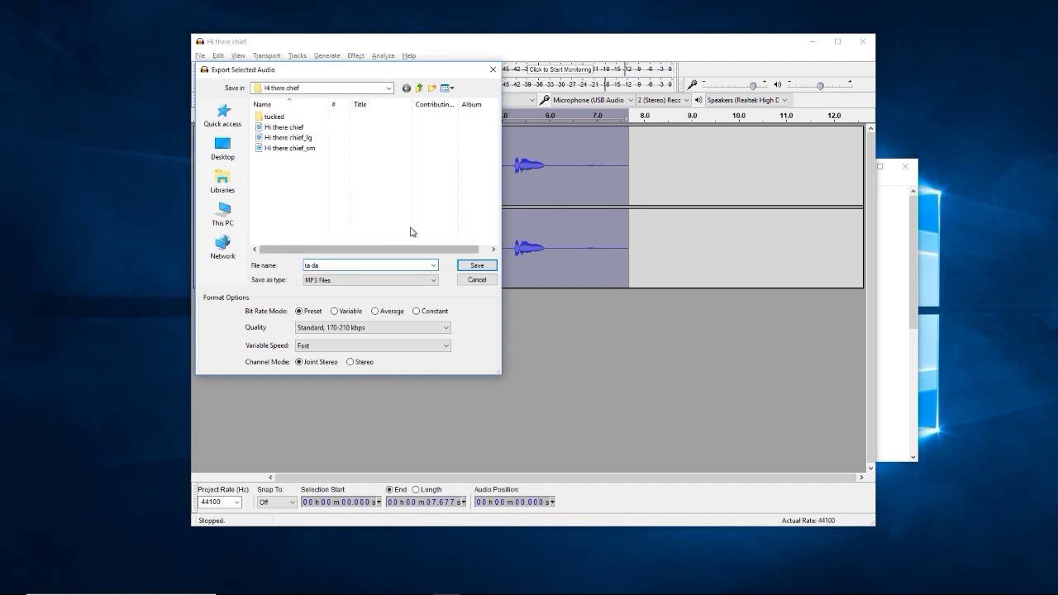
pyautogui.click(476, 265)
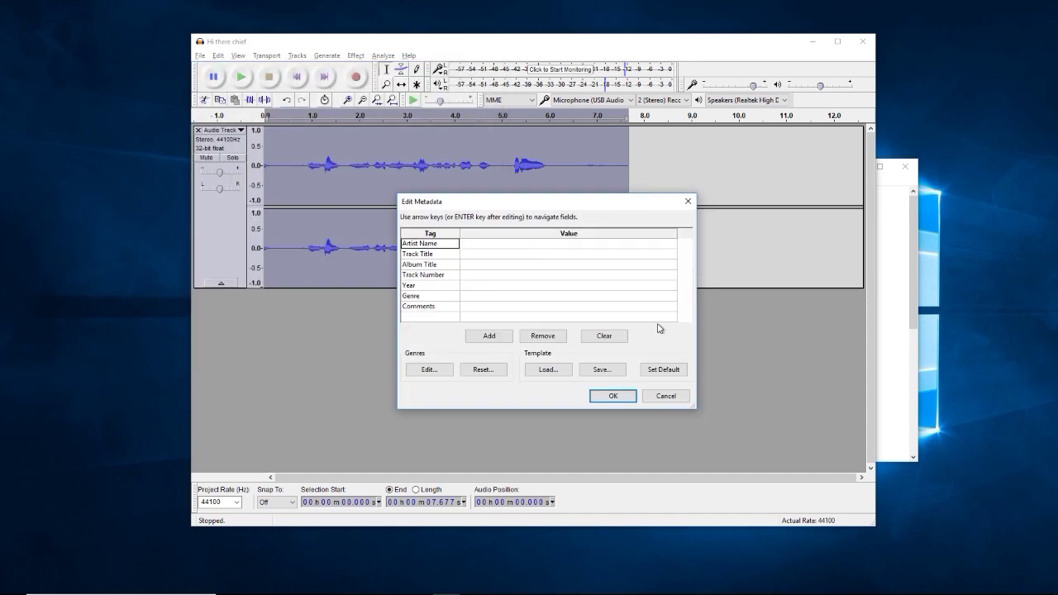
pyautogui.click(612, 396)
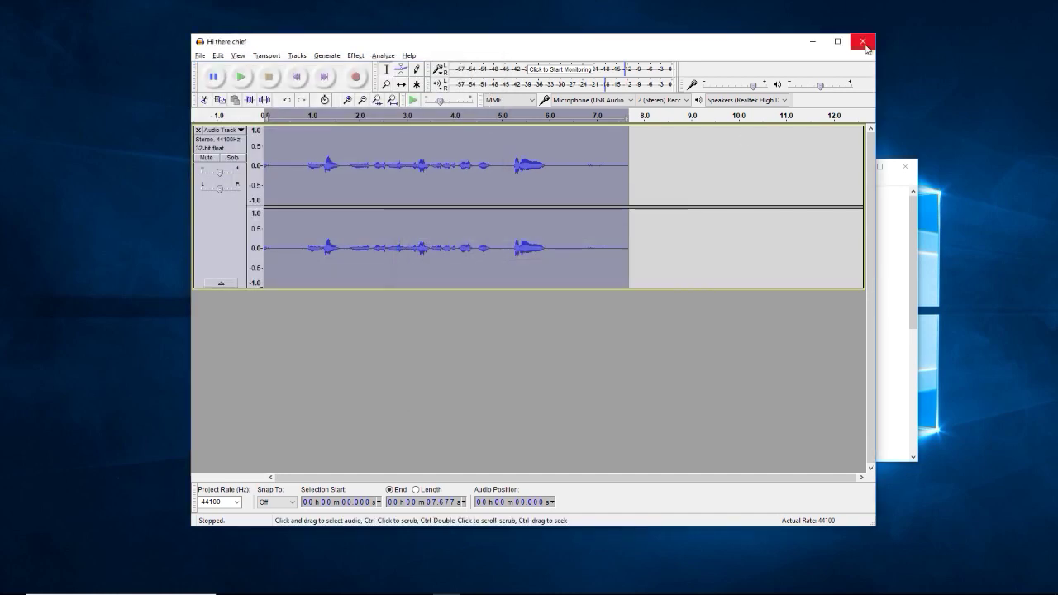
# Step: Close Audacity and start Blender
pyautogui.click(862, 40)
pyautogui.click(558, 286)
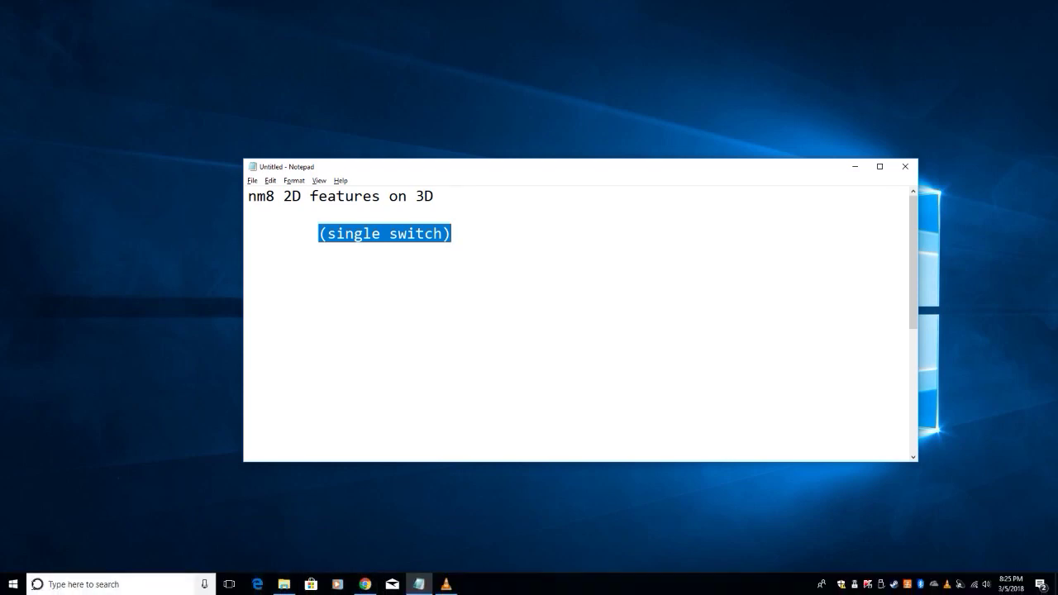
pyautogui.click(12, 585)
pyautogui.click(53, 281)
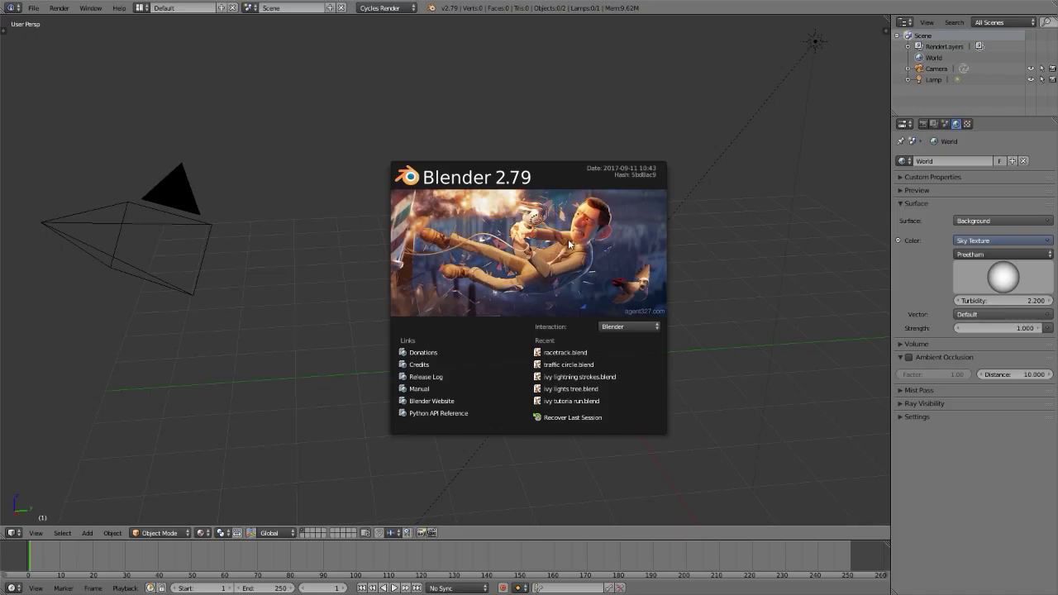
# Step: Dismiss the splash screen and clear the camera and lamp from the 3D view, keeping them in the scene
pyautogui.click(569, 242)
pyautogui.keyDown('shift'); pyautogui.moveTo(600, 292); pyautogui.dragTo(521, 251, button='middle'); pyautogui.keyUp('shift')
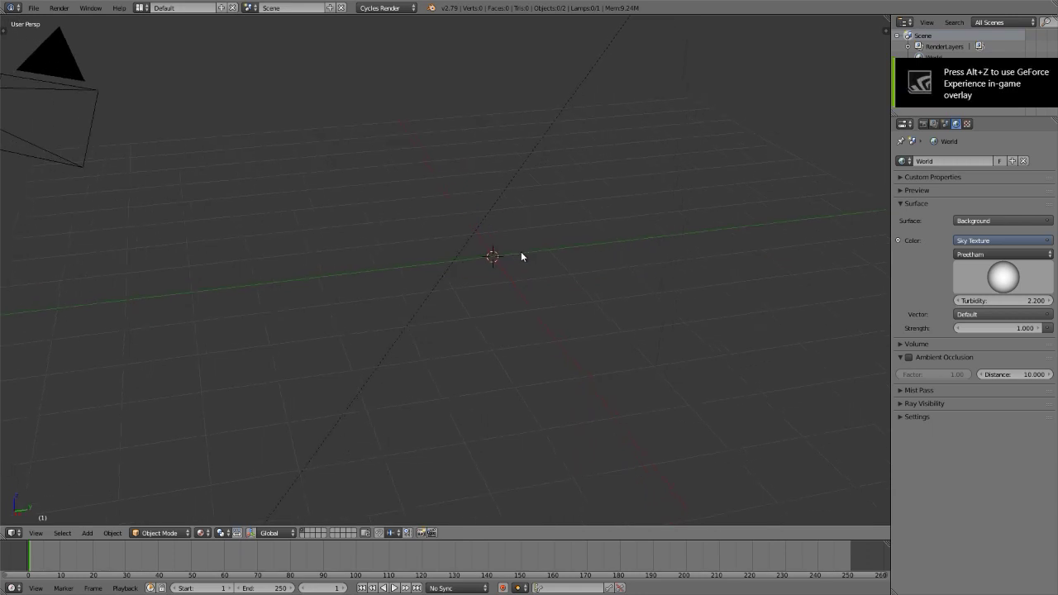
pyautogui.press('a')
pyautogui.press('Delete')
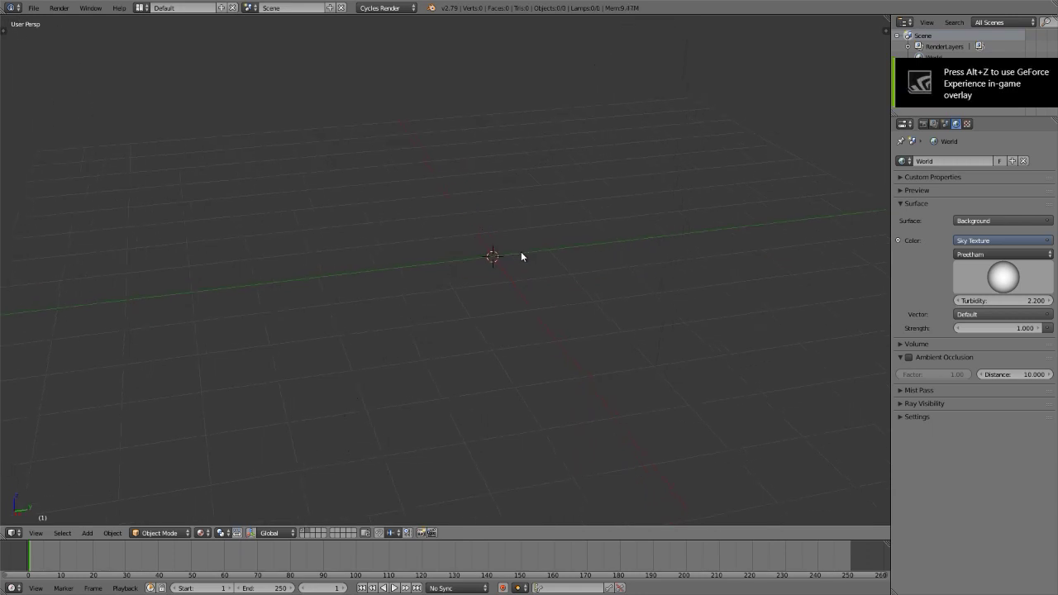
# Step: Import m02_closed.png from the "tucked" folder inside "Hi there chief" as an image plane
pyautogui.hotkey('shift', 'a')
pyautogui.moveTo(520, 253)
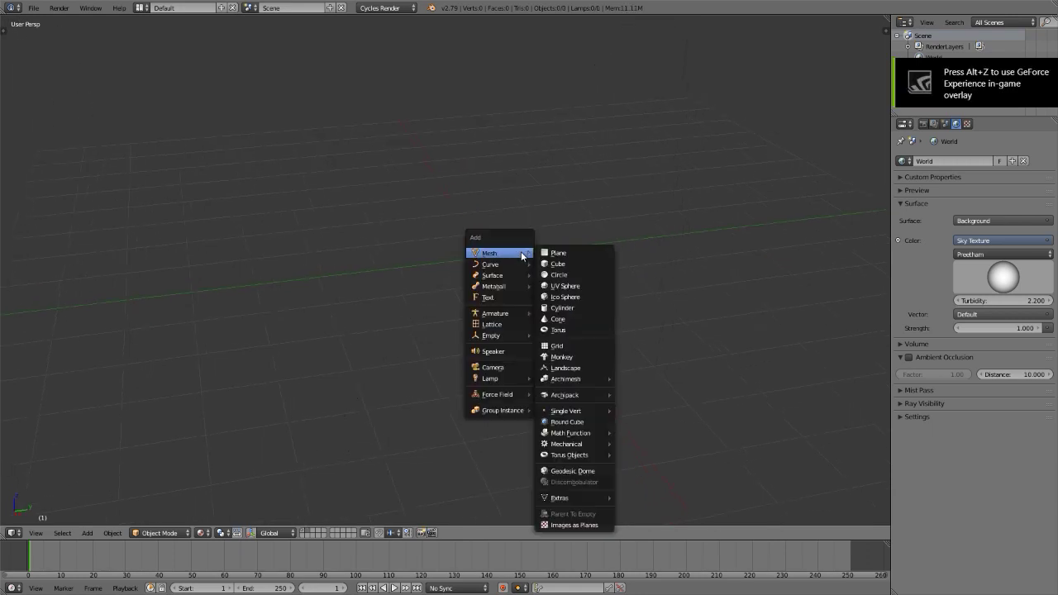
pyautogui.click(569, 525)
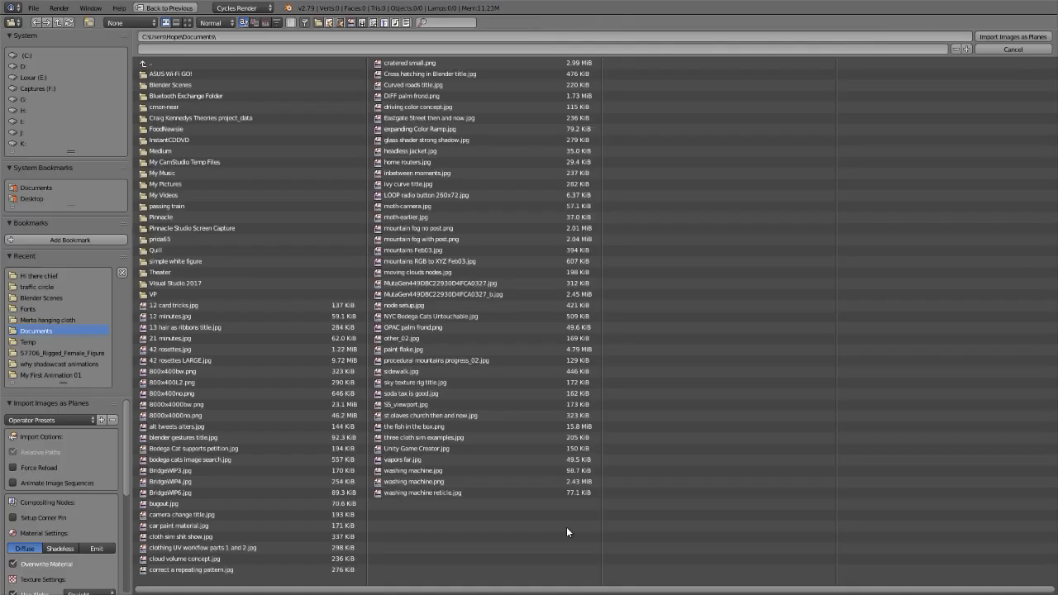
pyautogui.click(39, 277)
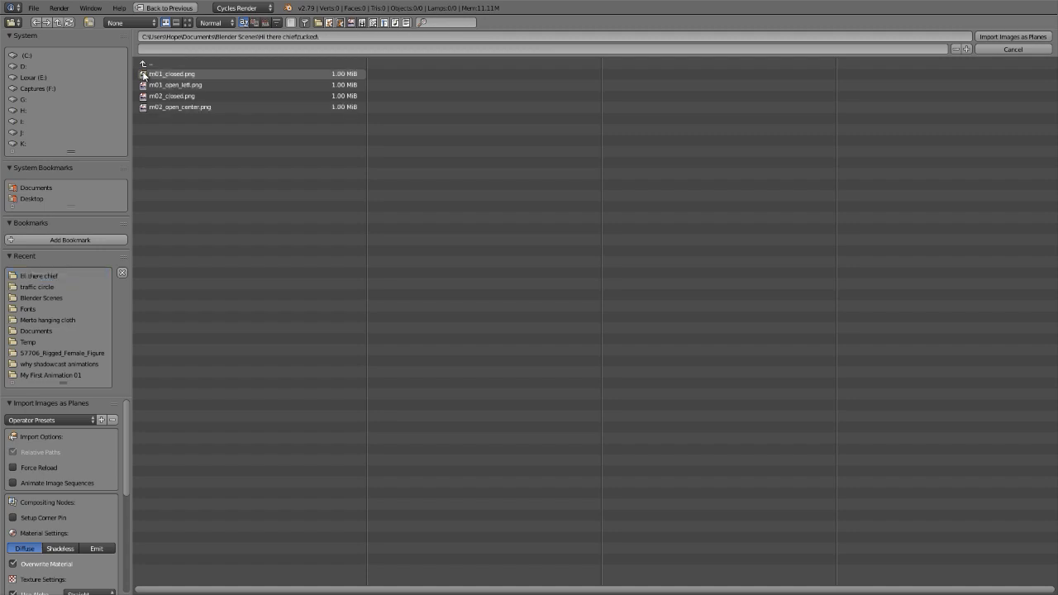
pyautogui.click(187, 23)
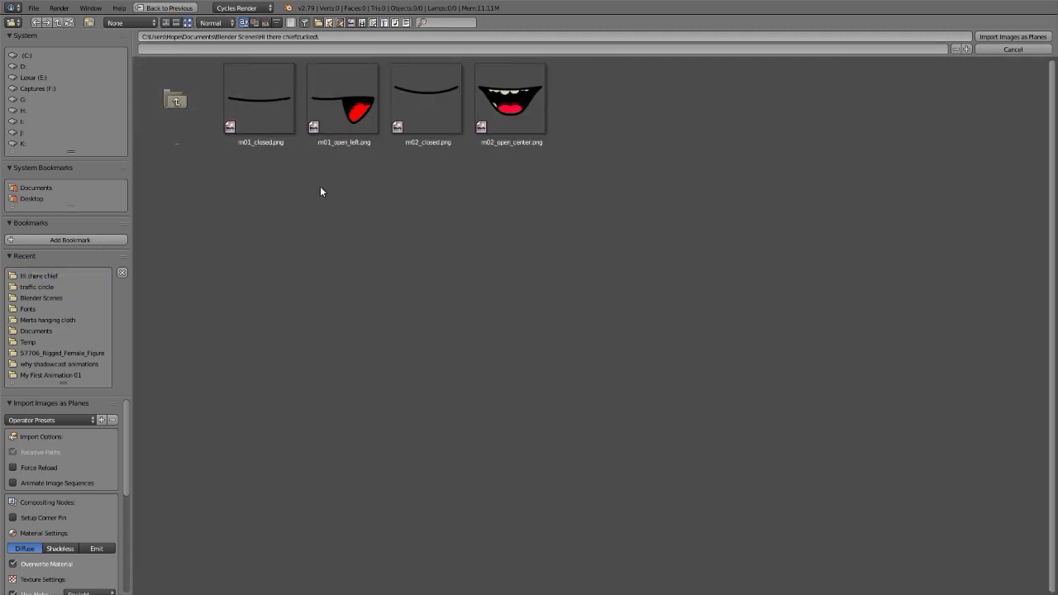
pyautogui.click(424, 85)
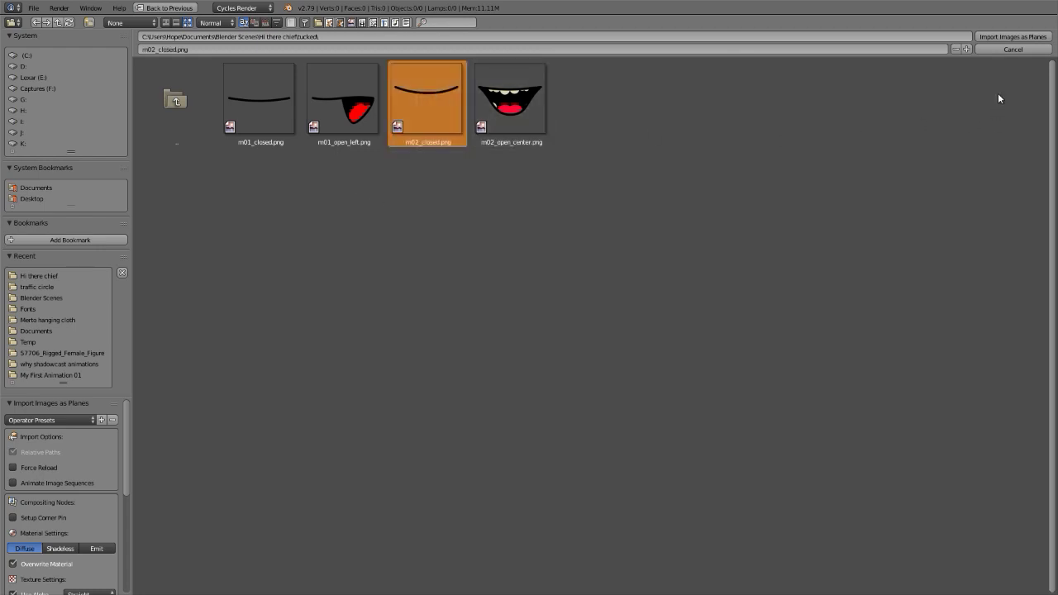
pyautogui.click(1006, 38)
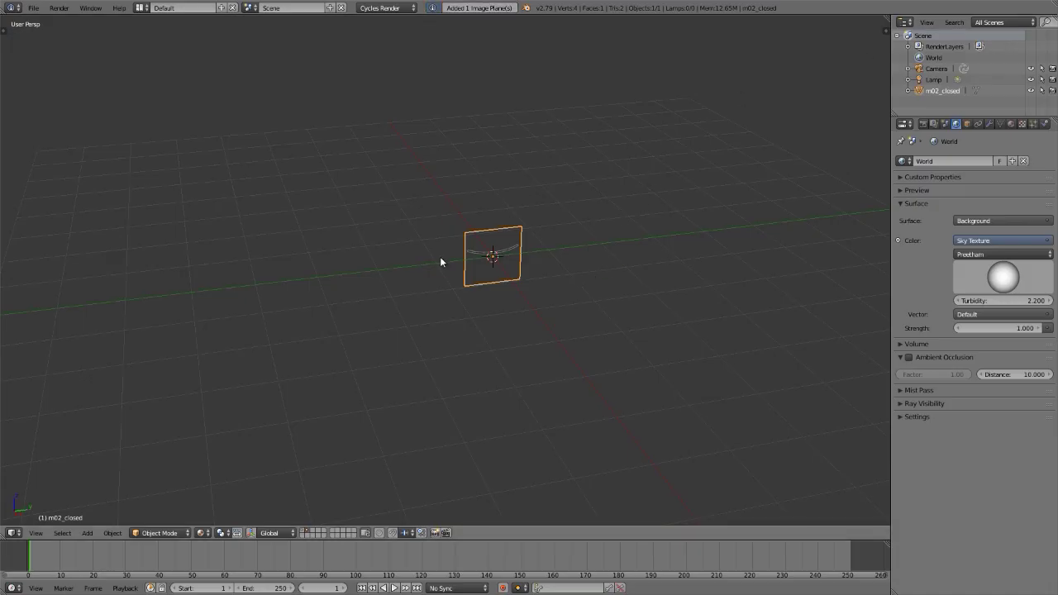
# Step: Subdivide the imported mouth plane with 49 cuts in Edit Mode, and return to Object Mode
pyautogui.scroll(4, 495, 259)
pyautogui.press('t')
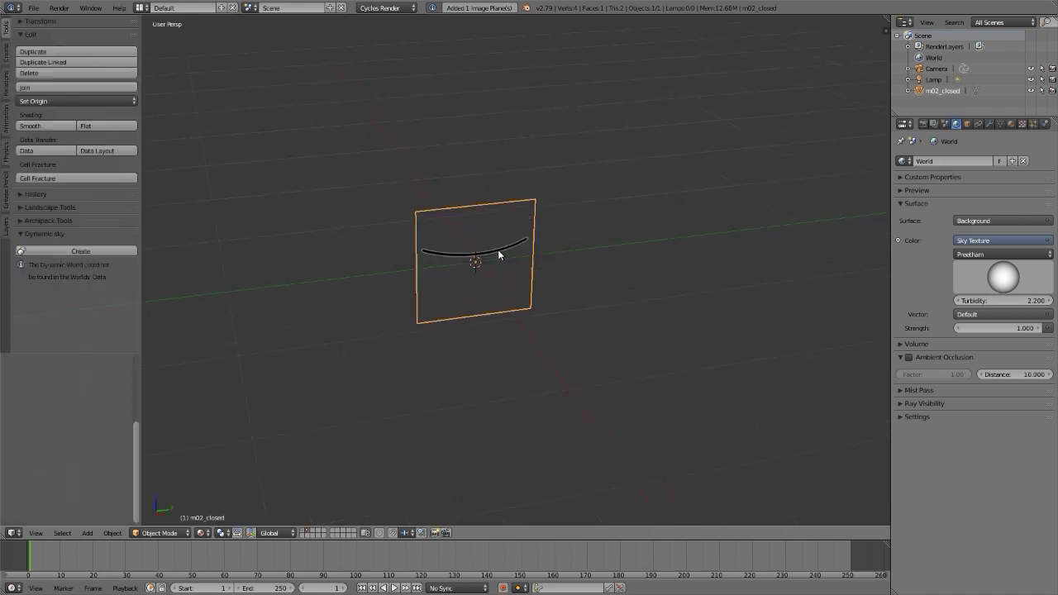
pyautogui.press('Tab')
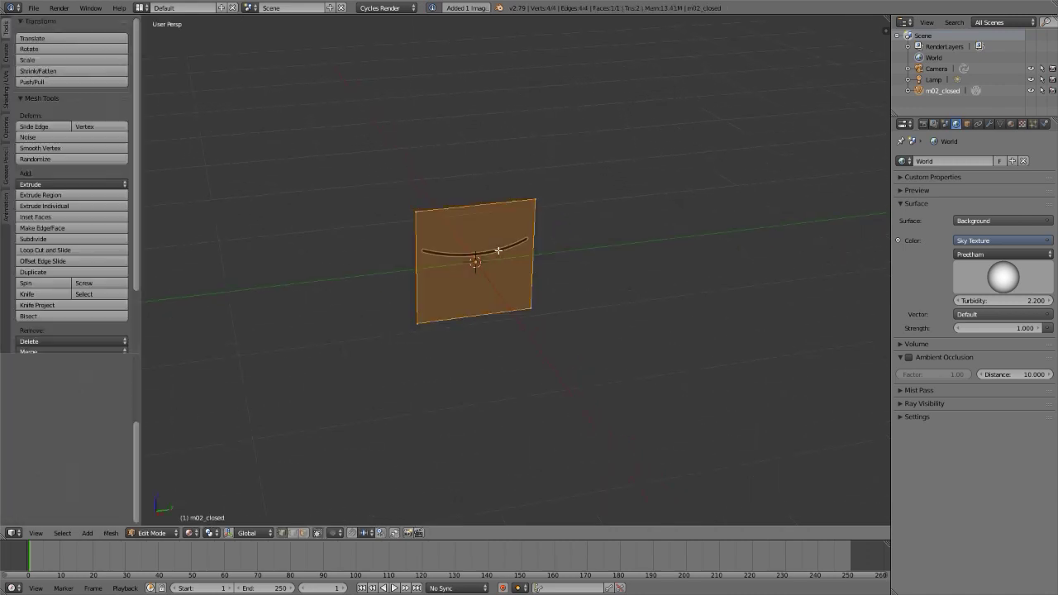
pyautogui.press('w')
pyautogui.click(499, 252)
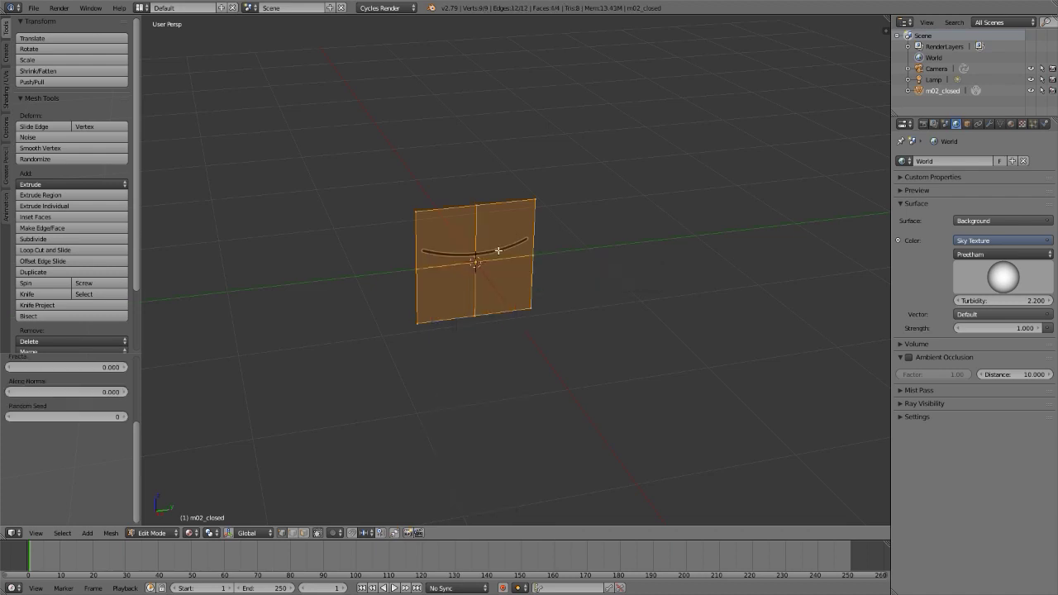
pyautogui.scroll(3, 87, 413)
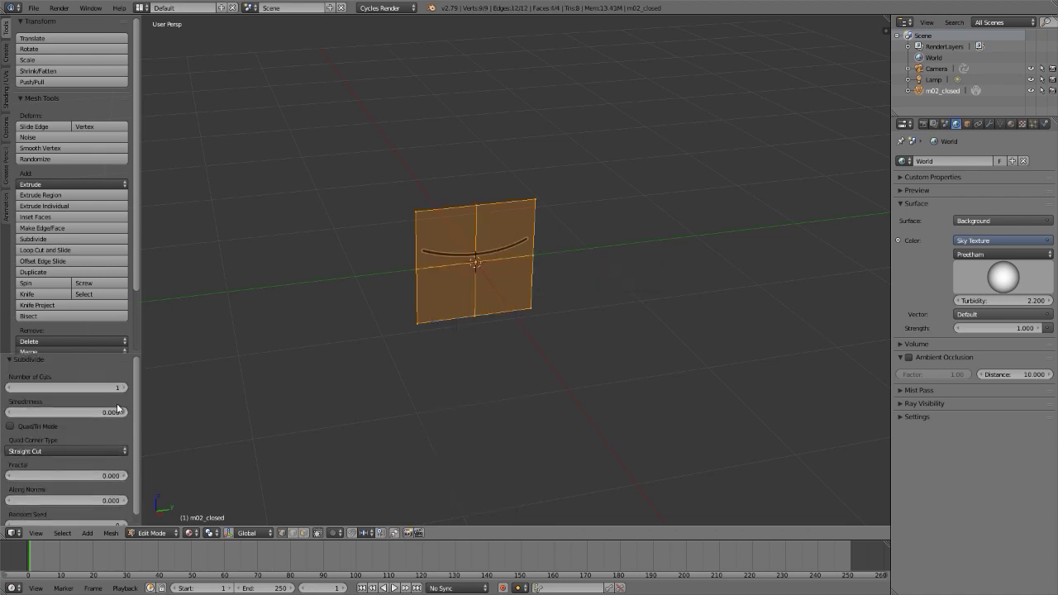
pyautogui.click(66, 384)
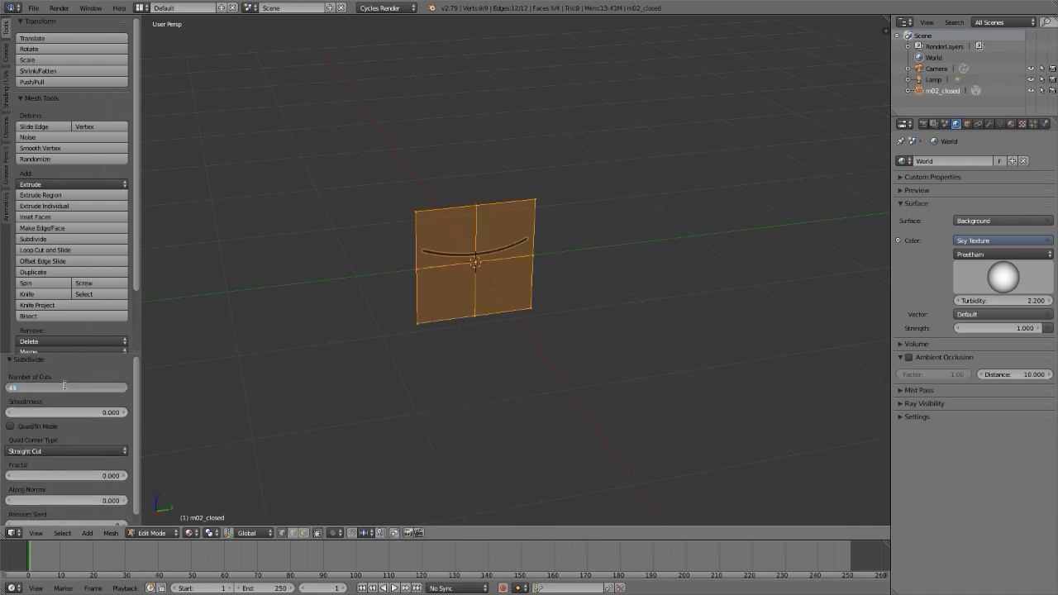
pyautogui.write('49')
pyautogui.press('Return')
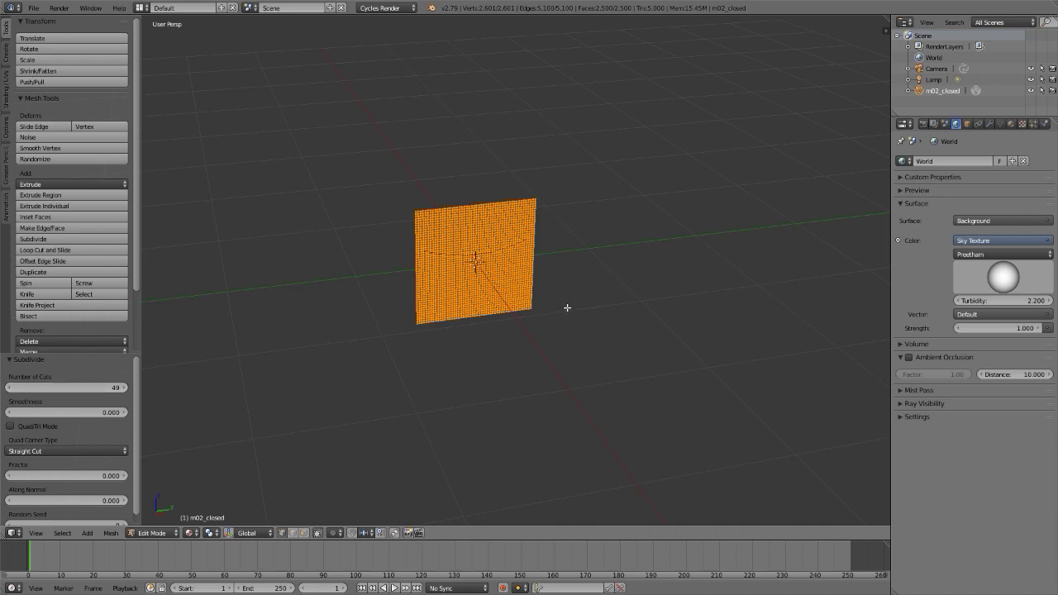
pyautogui.scroll(5, 475, 242)
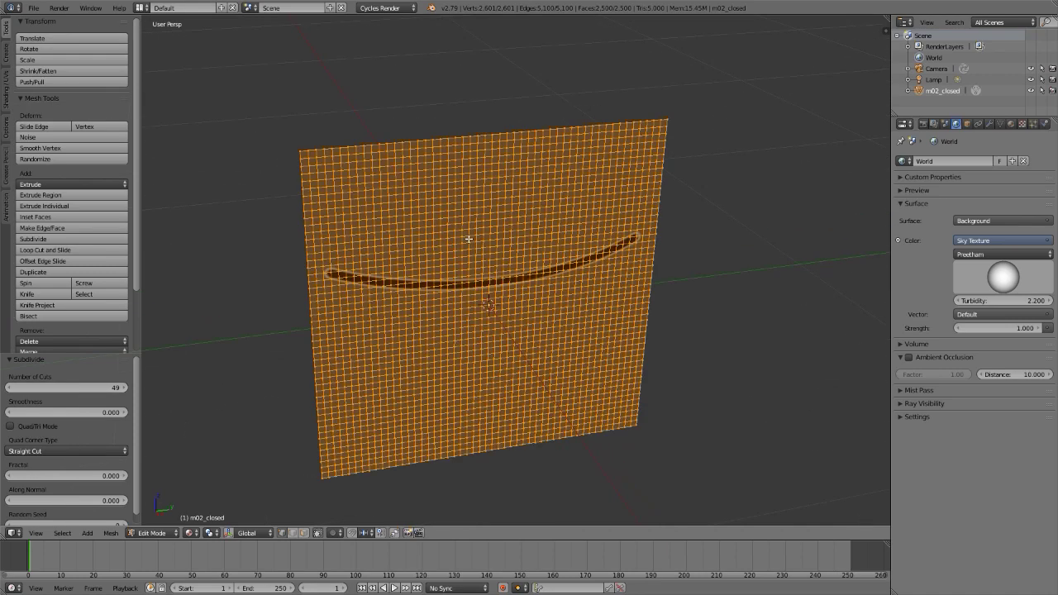
pyautogui.press('Tab')
# Step: Add a Round Cube mesh at the mouth plane's location with 6 arc divisions
pyautogui.scroll(-7, 468, 239)
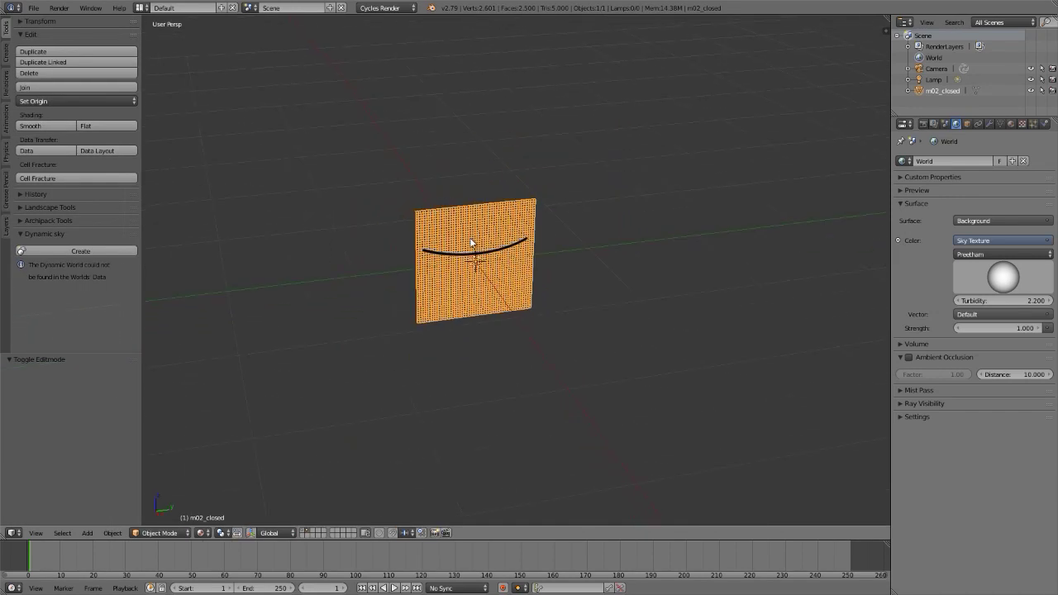
pyautogui.moveTo(499, 243); pyautogui.dragTo(526, 235, button='middle')
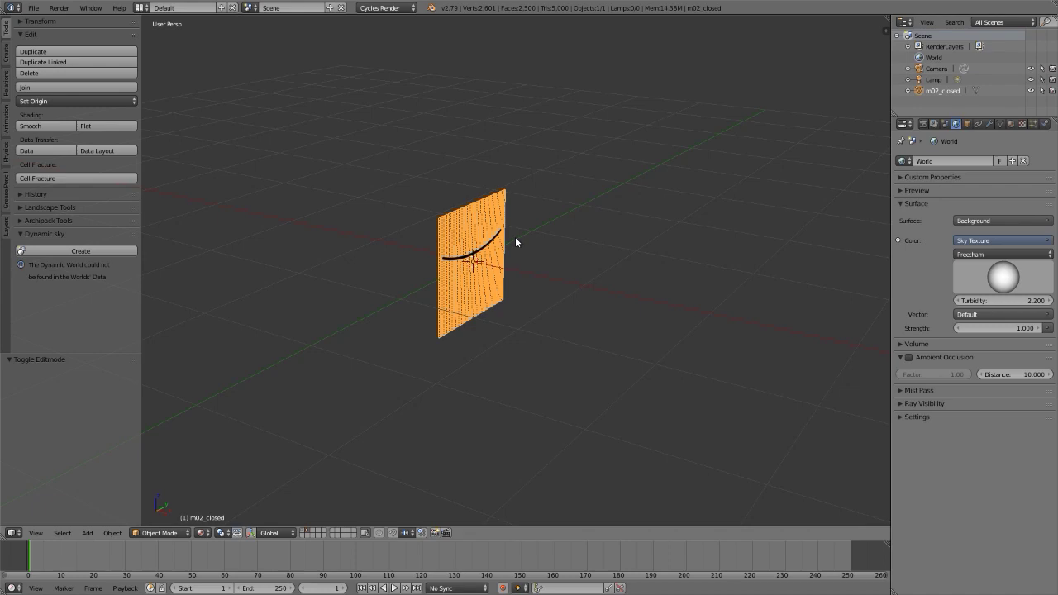
pyautogui.hotkey('shift', 'a')
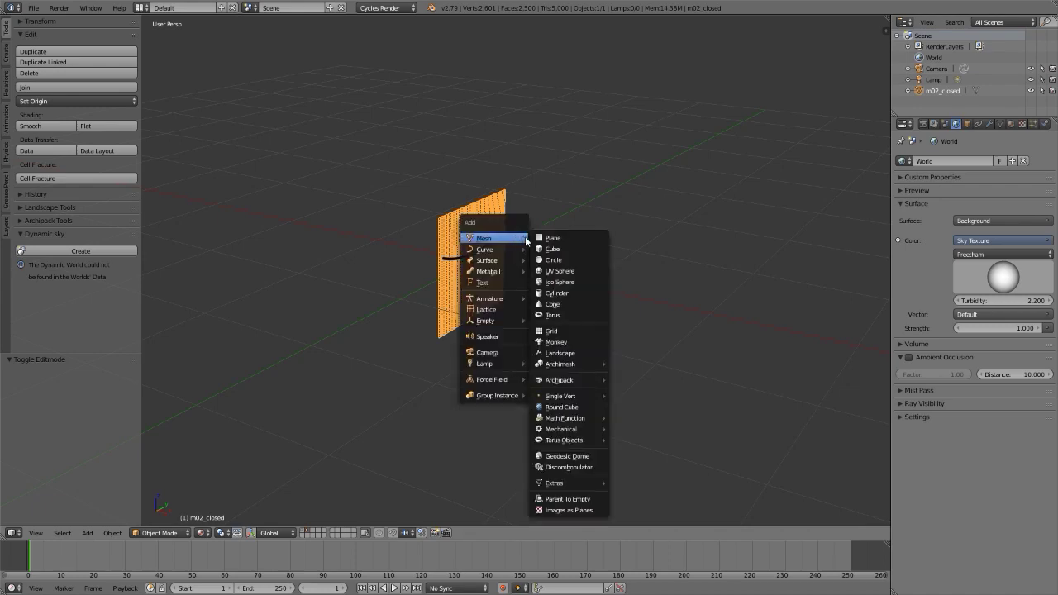
pyautogui.click(568, 408)
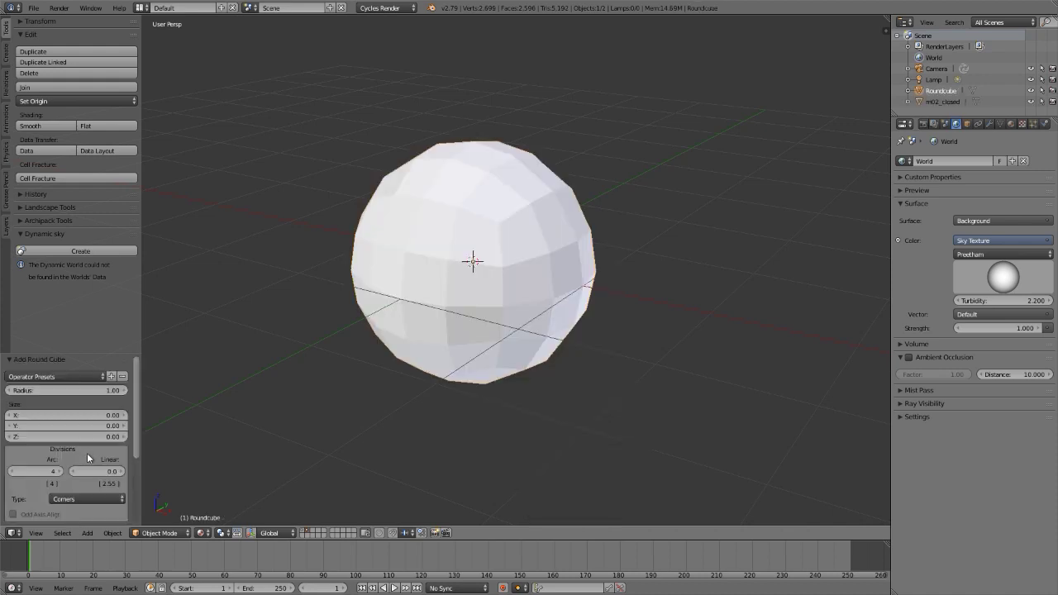
pyautogui.click(60, 471)
pyautogui.click(60, 471)
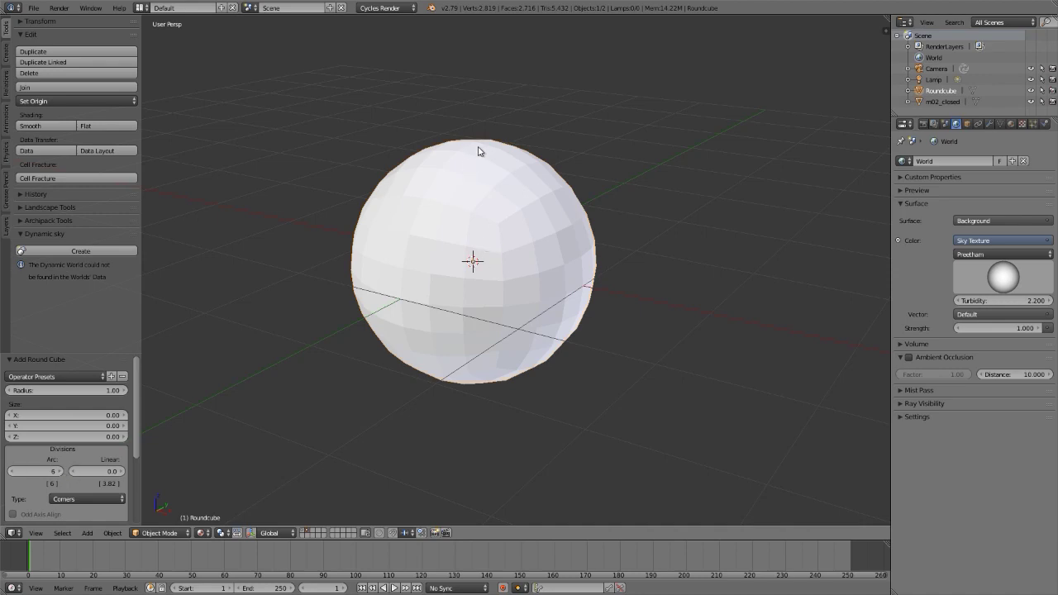
# Step: Add a Subdivision Surface modifier to the round cube with a viewport subdivision level of 2
pyautogui.click(989, 123)
pyautogui.click(949, 161)
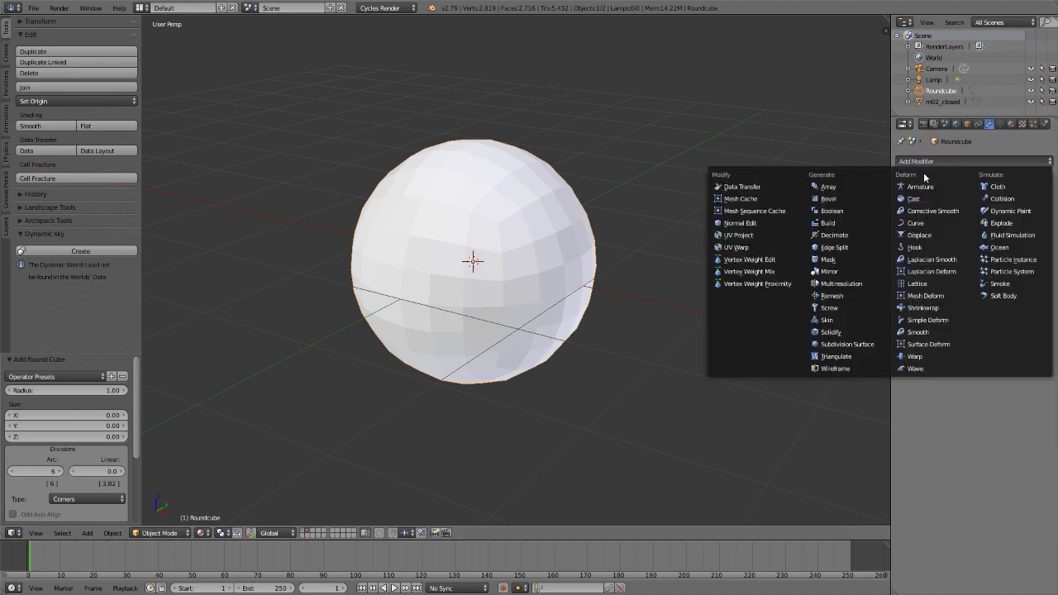
pyautogui.click(848, 344)
pyautogui.click(967, 235)
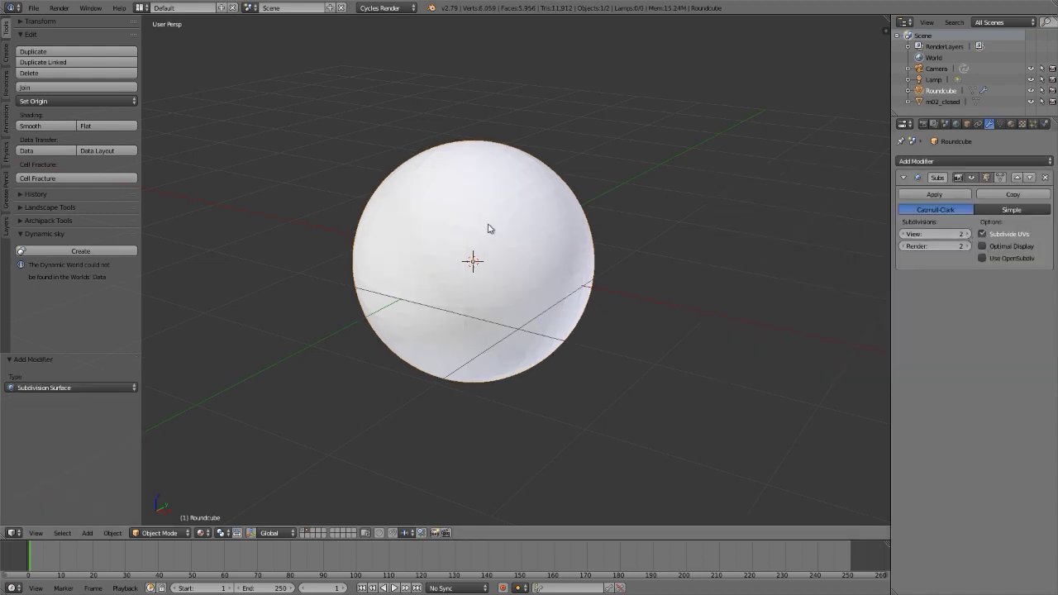
# Step: Apply smooth shading to the round cube
pyautogui.click(56, 127)
pyautogui.moveTo(462, 197)
pyautogui.mouseDown(button='middle')
pyautogui.moveTo(559, 295)
pyautogui.moveTo(522, 256)
pyautogui.moveTo(497, 187)
pyautogui.moveTo(534, 207)
pyautogui.mouseUp(button='middle')
pyautogui.moveTo(609, 250)
pyautogui.mouseDown(button='middle')
pyautogui.moveTo(531, 189)
pyautogui.moveTo(559, 232)
pyautogui.moveTo(552, 227)
pyautogui.mouseUp(button='middle')
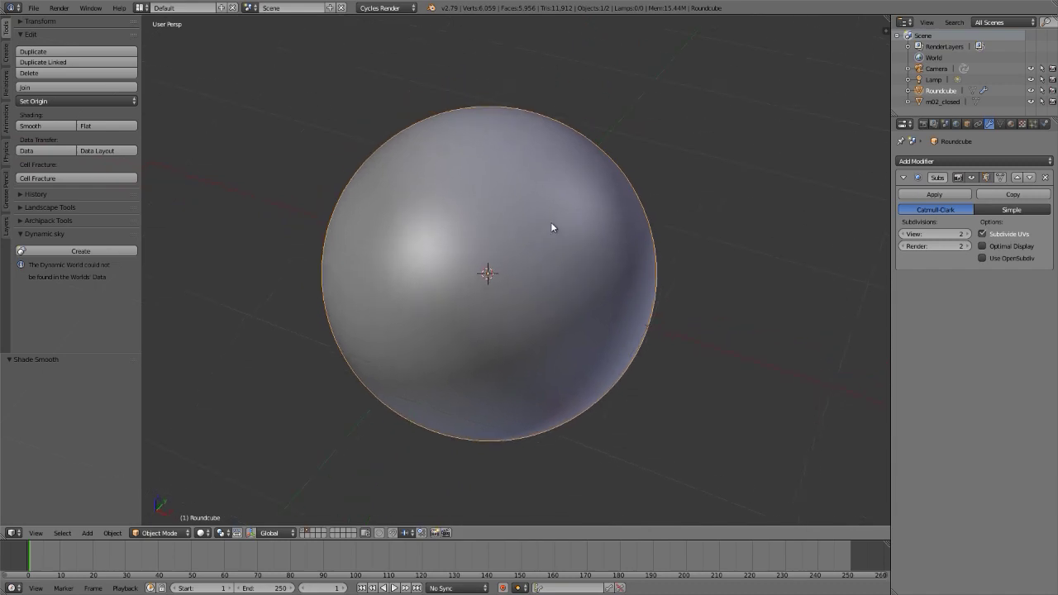
# Step: Add a Shrinkwrap modifier to the m02_closed mouth plane hidden inside the sphere, with Roundcube as its target
pyautogui.press('z')
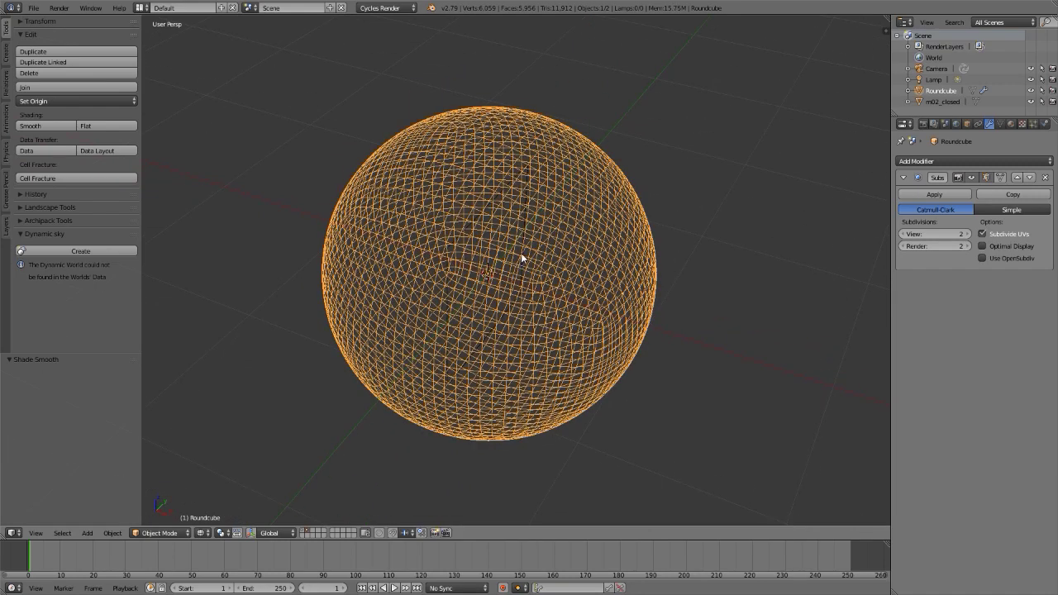
pyautogui.rightClick(524, 250)
pyautogui.press('z')
pyautogui.scroll(-2, 523, 283)
pyautogui.moveTo(523, 283); pyautogui.dragTo(533, 262, button='middle')
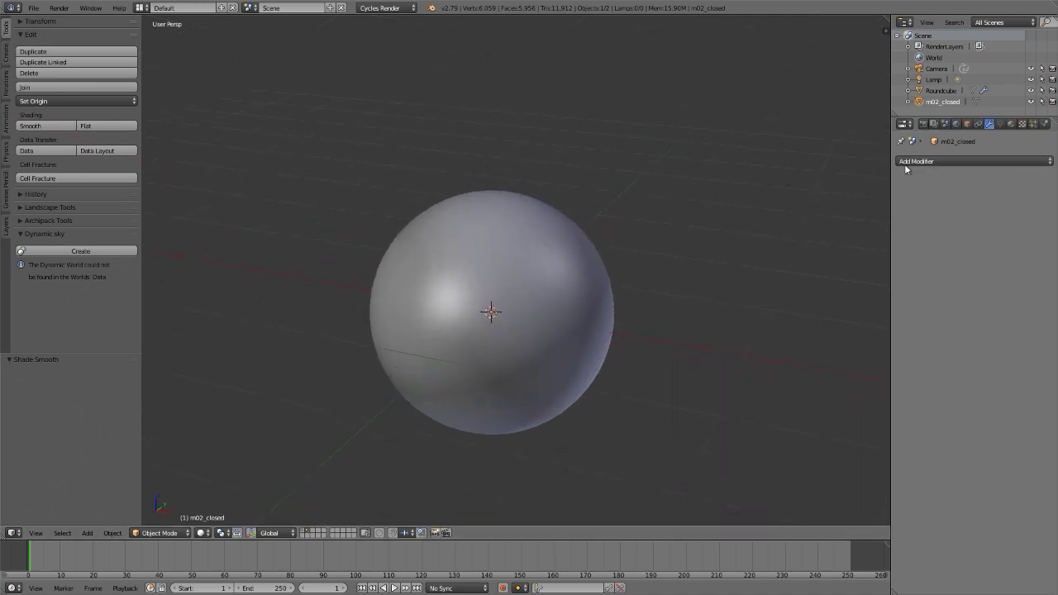
pyautogui.click(969, 163)
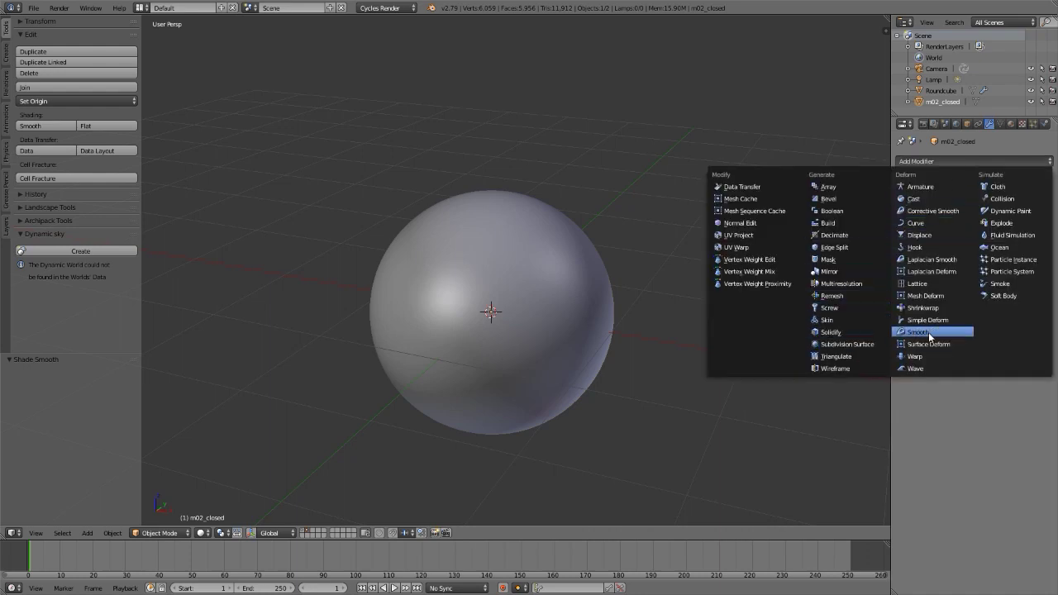
pyautogui.click(924, 307)
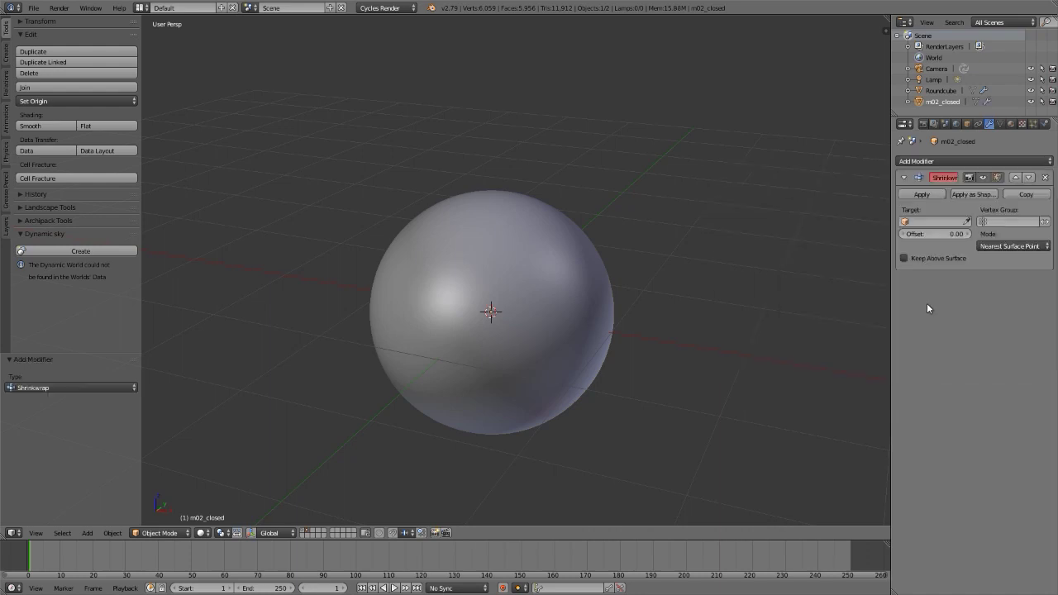
pyautogui.click(929, 222)
pyautogui.click(927, 239)
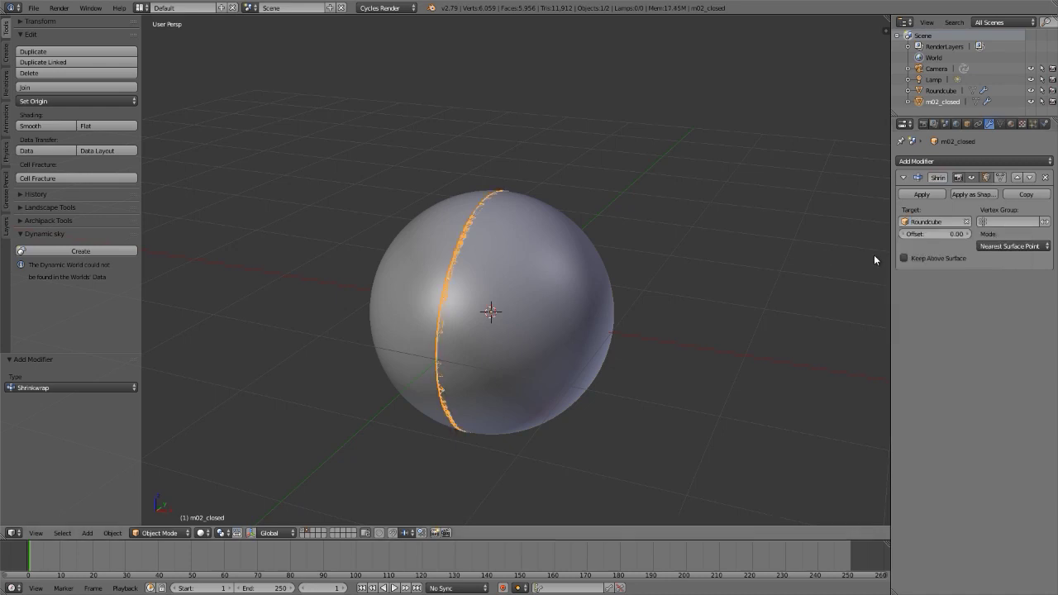
# Step: Set the mouth plane's Shrinkwrap mode to Project and its offset to 0.01
pyautogui.click(996, 243)
pyautogui.click(997, 228)
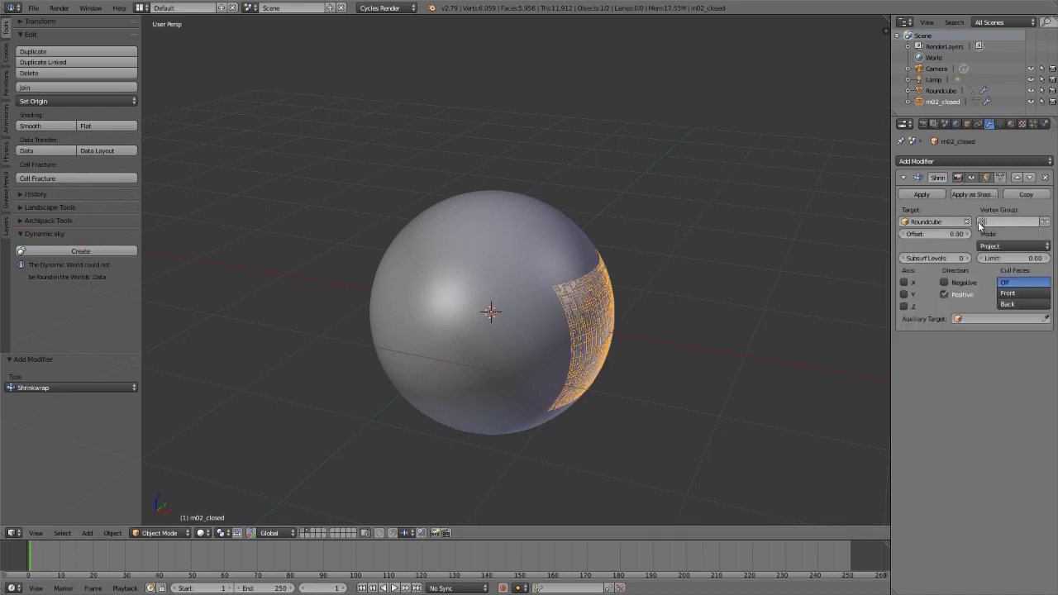
pyautogui.click(970, 235)
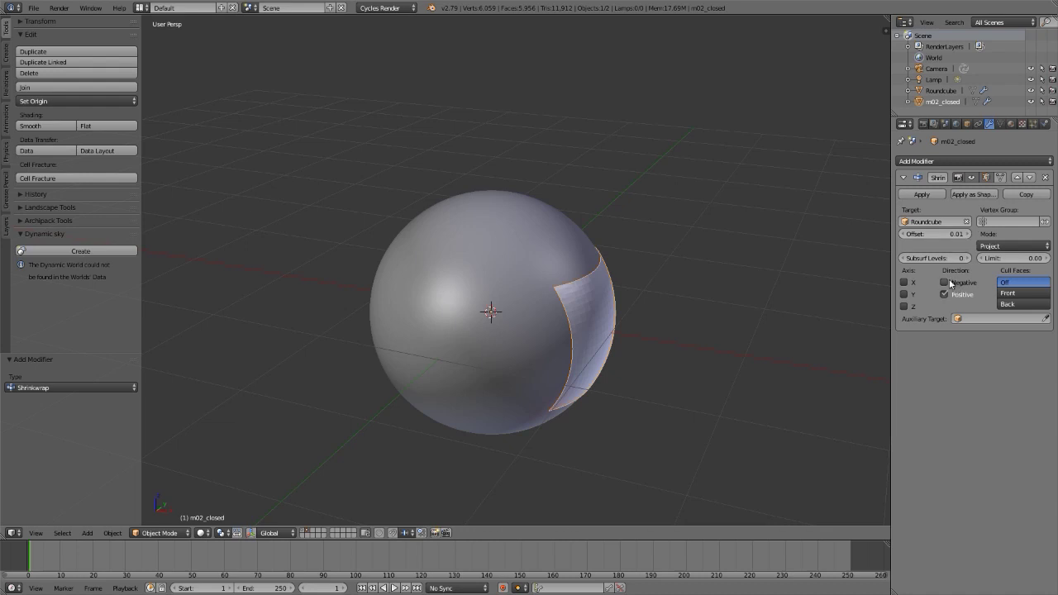
# Step: Apply smooth shading to the m02_closed mouth plane
pyautogui.keyDown('shift'); pyautogui.moveTo(540, 325); pyautogui.dragTo(522, 234, button='middle'); pyautogui.keyUp('shift')
pyautogui.rightClick(574, 237)
pyautogui.rightClick(574, 236)
pyautogui.click(37, 125)
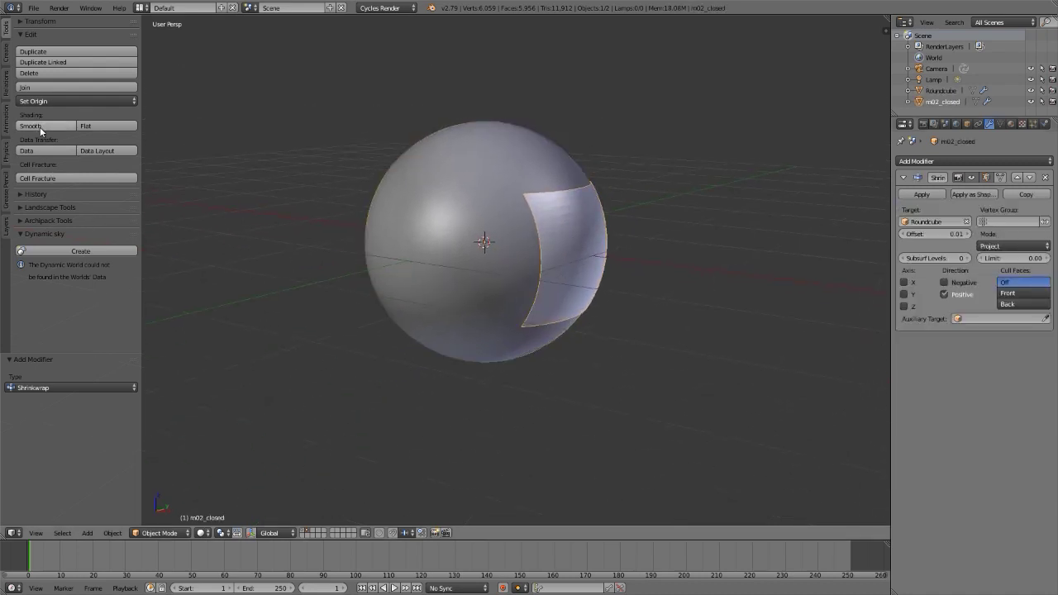
pyautogui.moveTo(552, 262); pyautogui.dragTo(485, 257, button='middle')
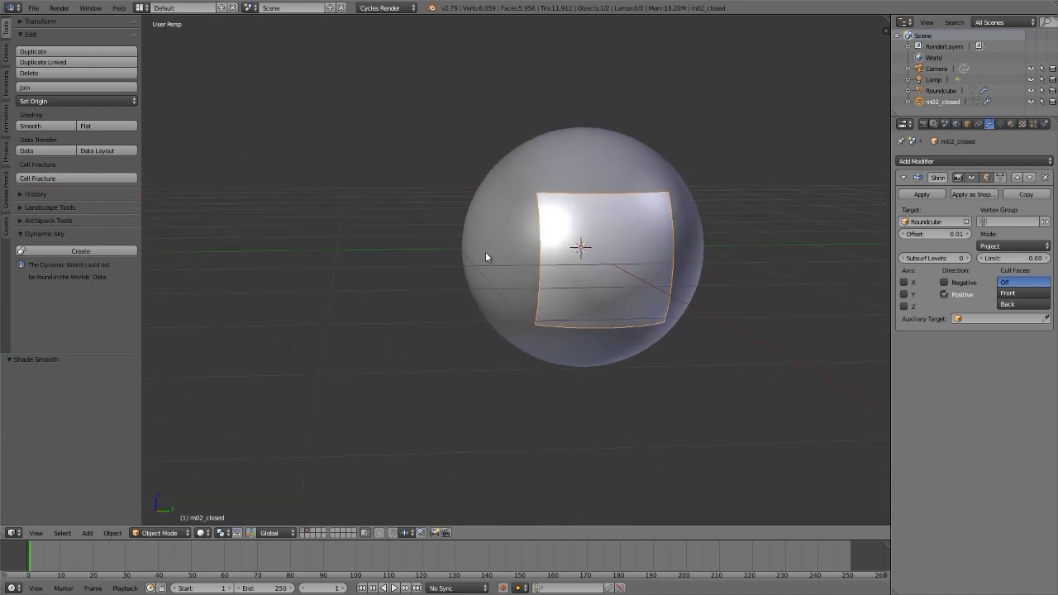
# Step: Preview the scene in rendered shading and apply the Full Global Illumination preset to the render's light paths
pyautogui.hotkey('shift', 'z')
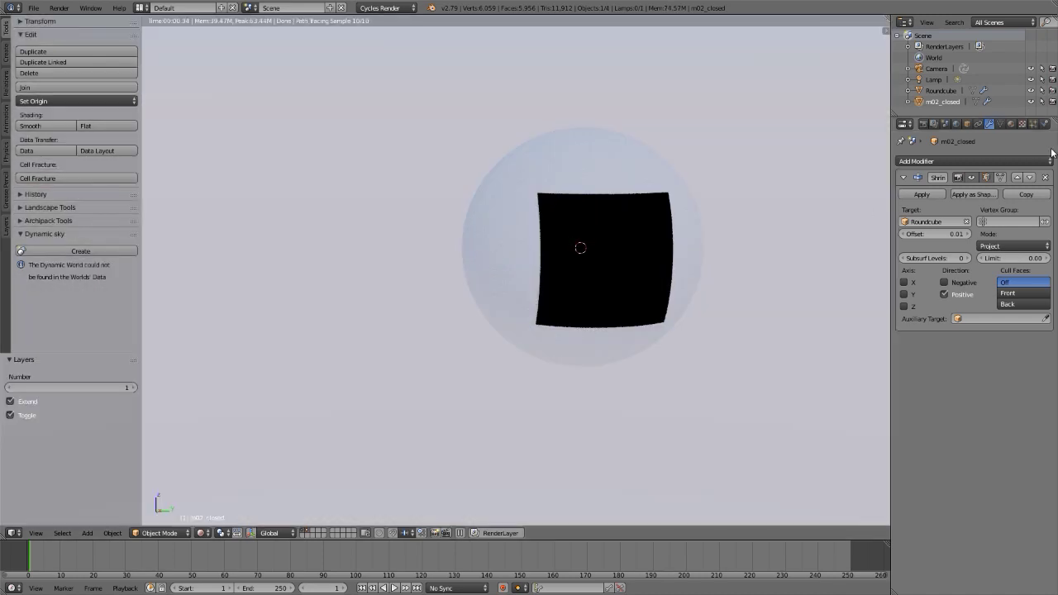
pyautogui.click(924, 124)
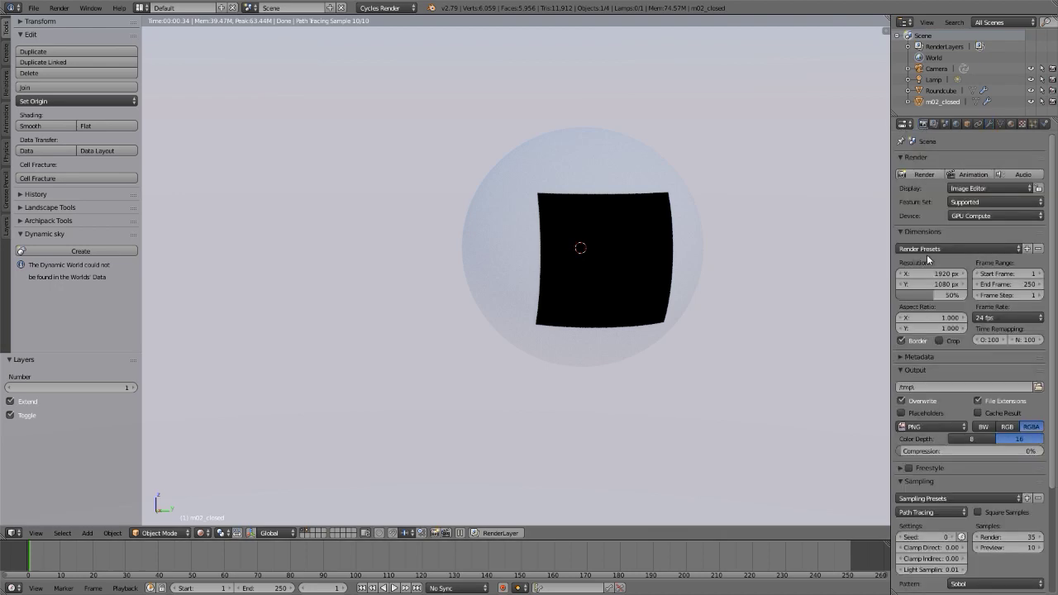
pyautogui.scroll(-5, 946, 469)
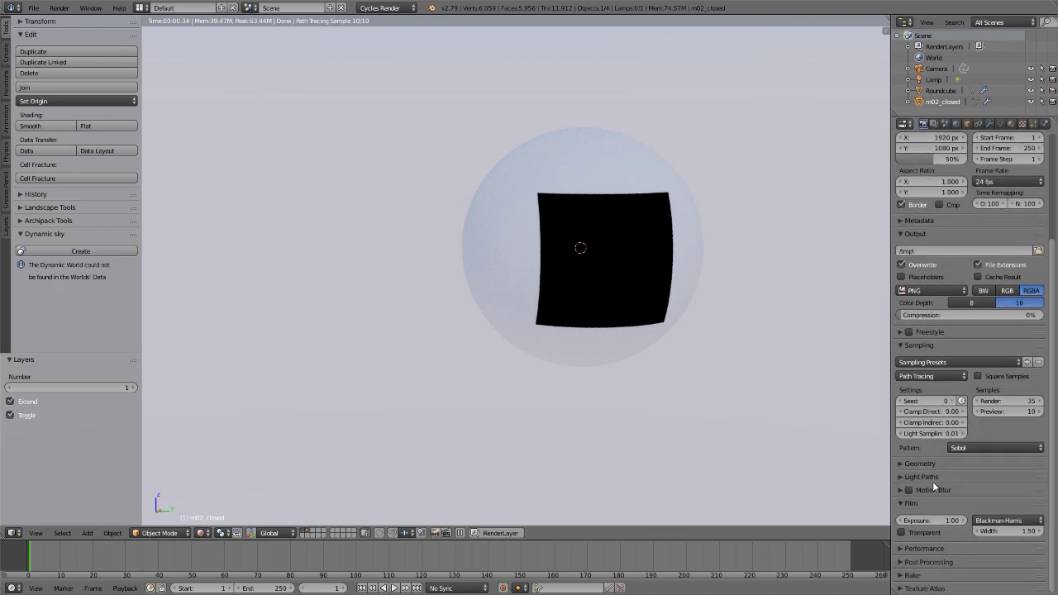
pyautogui.click(935, 478)
pyautogui.click(936, 493)
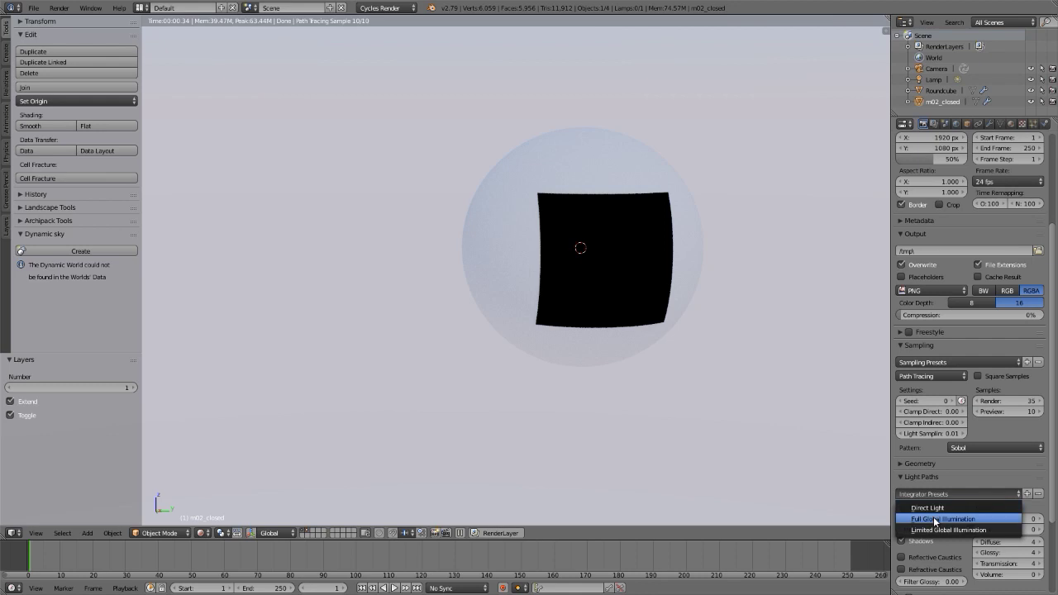
pyautogui.click(934, 519)
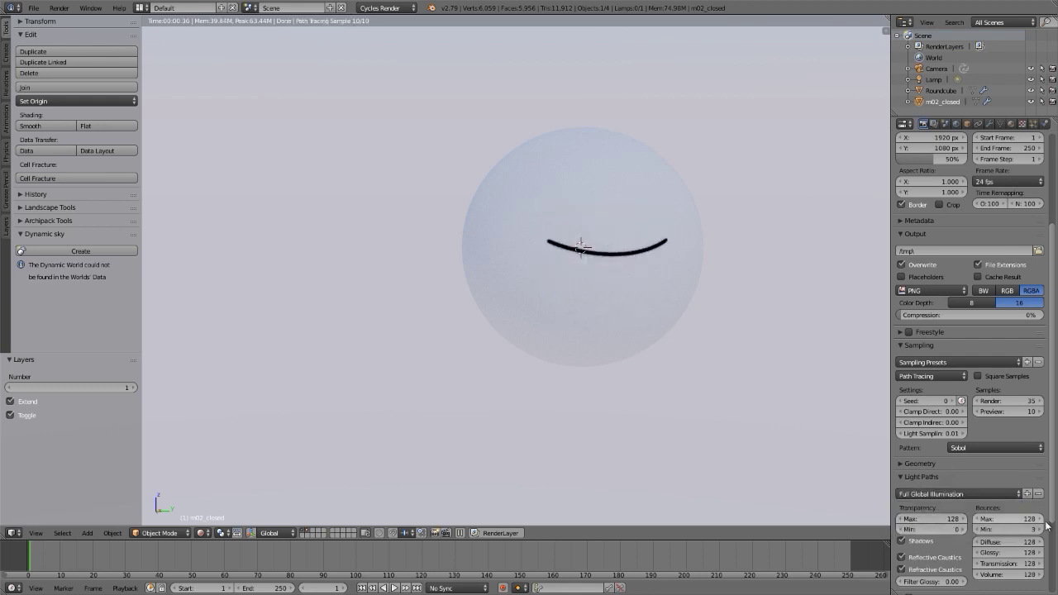
# Step: Set the minimum and volume light bounces to 0
pyautogui.scroll(-3, 1019, 488)
pyautogui.click(1009, 488)
pyautogui.write('0')
pyautogui.press('Return')
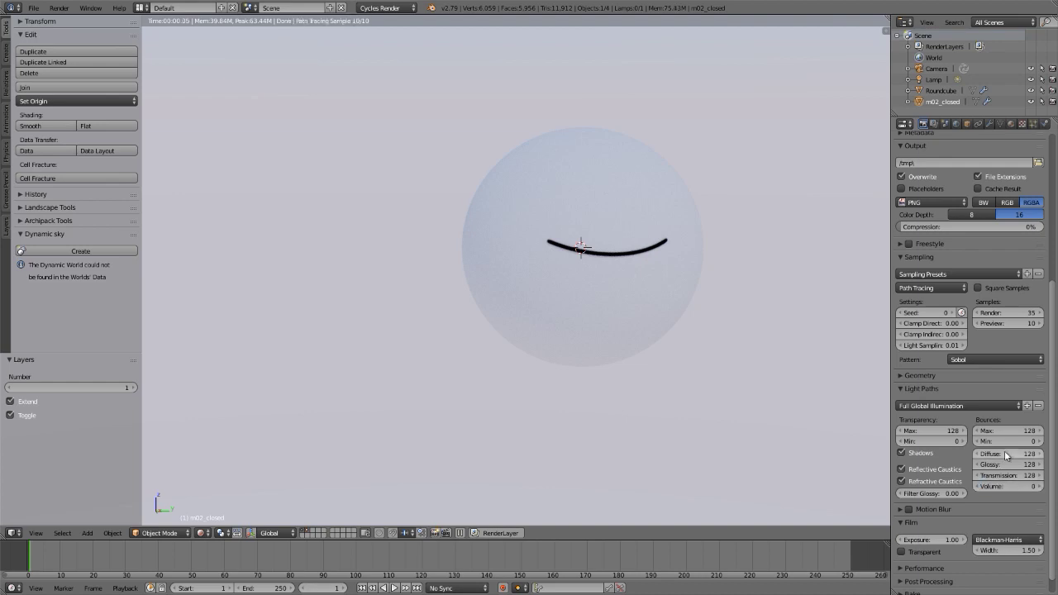
# Step: Set the maximum bounces and maximum transparency to 16, and disable reflective and refractive caustics
pyautogui.click(1007, 431)
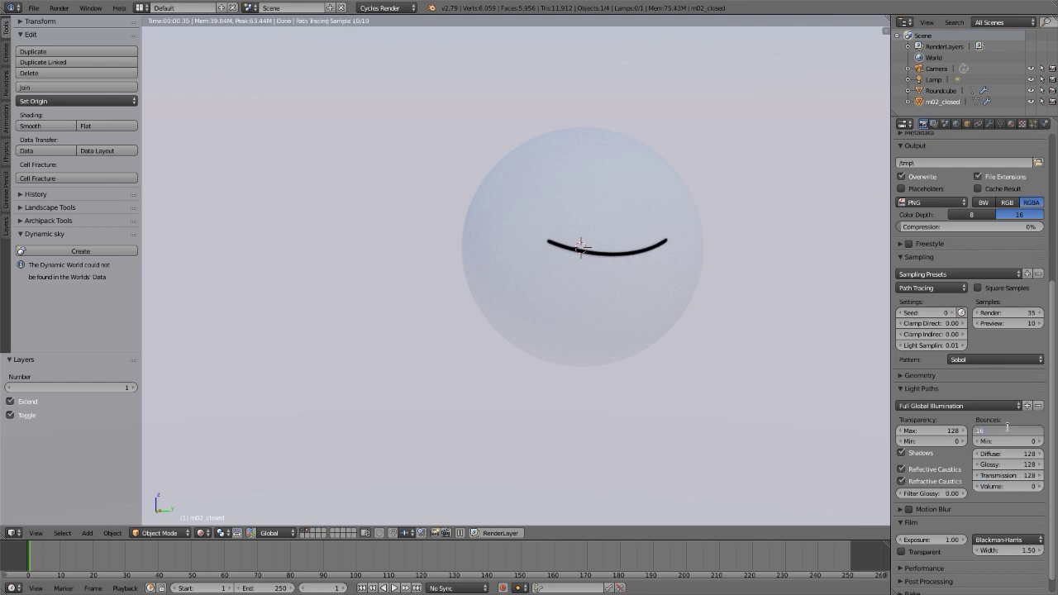
pyautogui.write('16')
pyautogui.press('Tab')
pyautogui.press('Return')
pyautogui.click(901, 468)
pyautogui.click(902, 481)
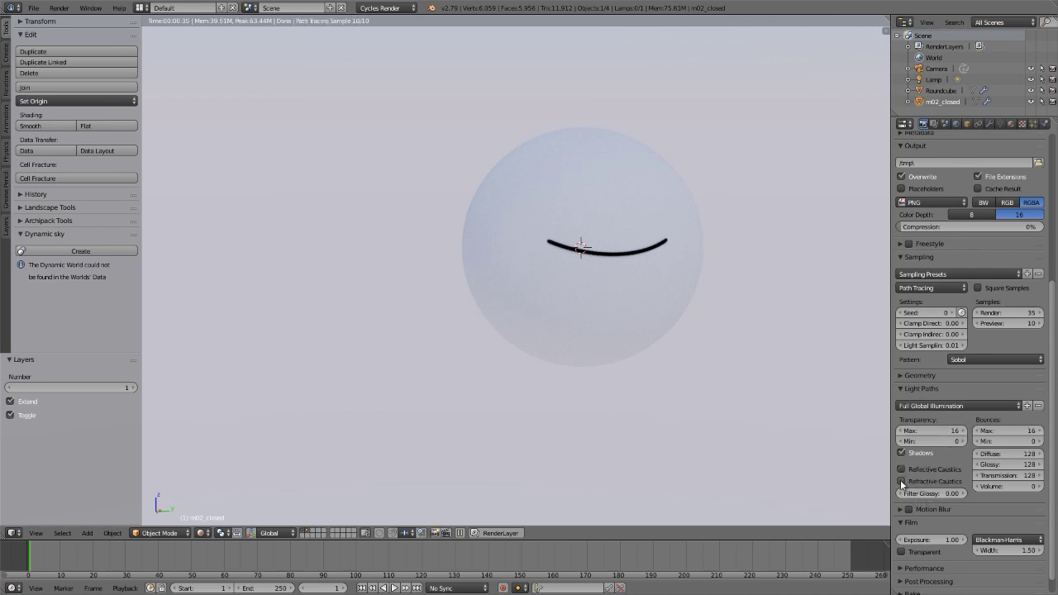
# Step: Disable Shadow, Glossy and Volume Scatter ray visibility in the mouth plane's Cycles settings
pyautogui.moveTo(599, 289); pyautogui.dragTo(619, 305, button='middle')
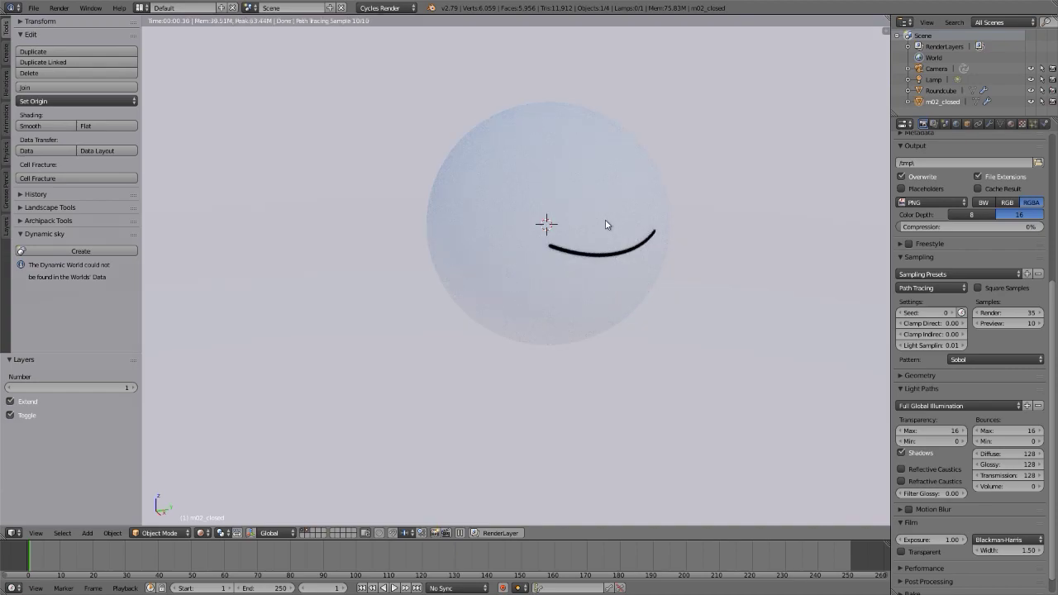
pyautogui.scroll(8, 605, 224)
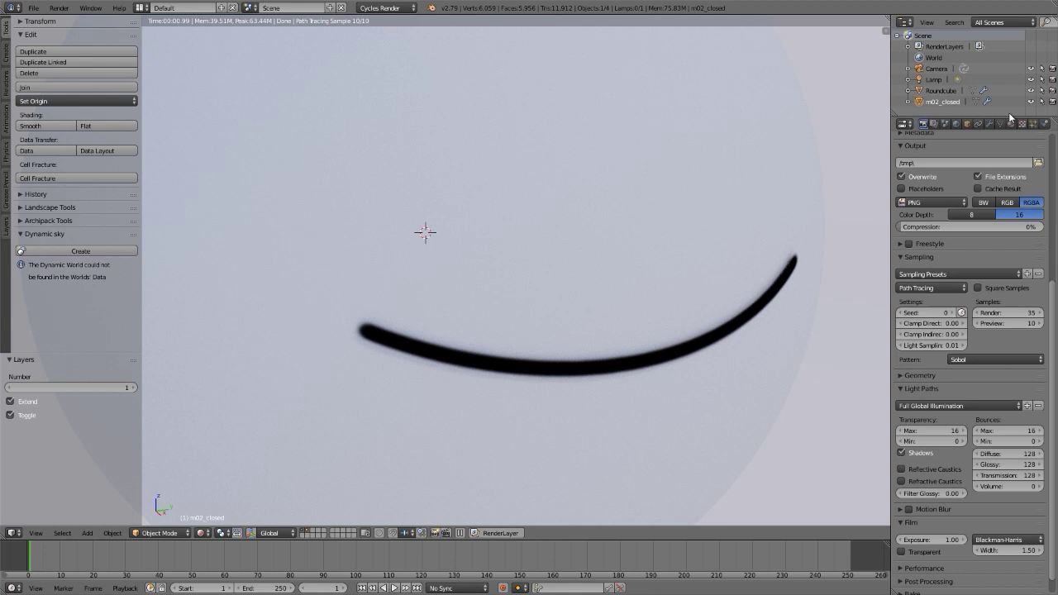
pyautogui.click(989, 123)
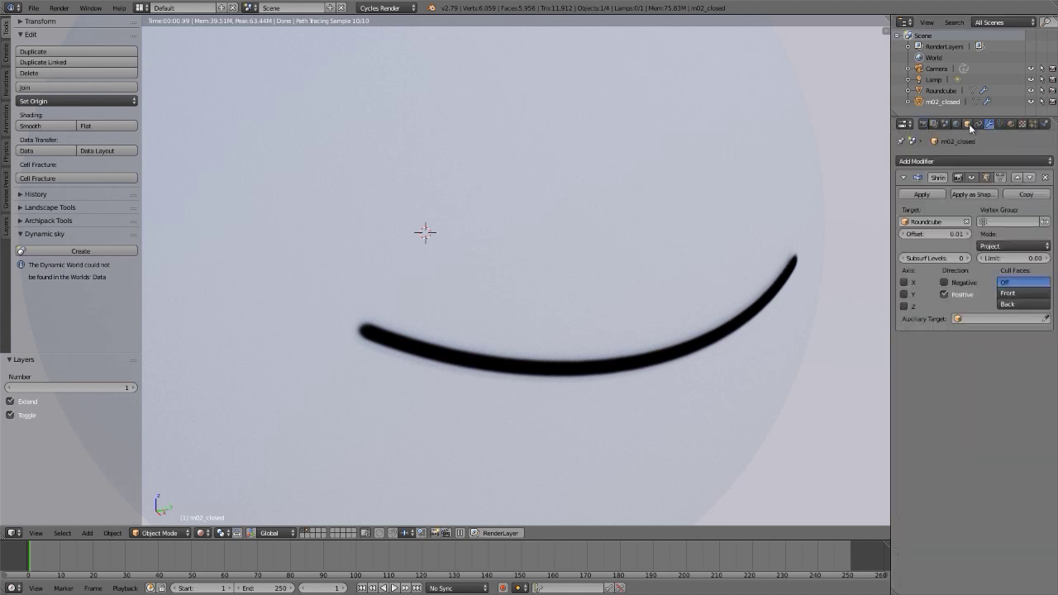
pyautogui.click(968, 125)
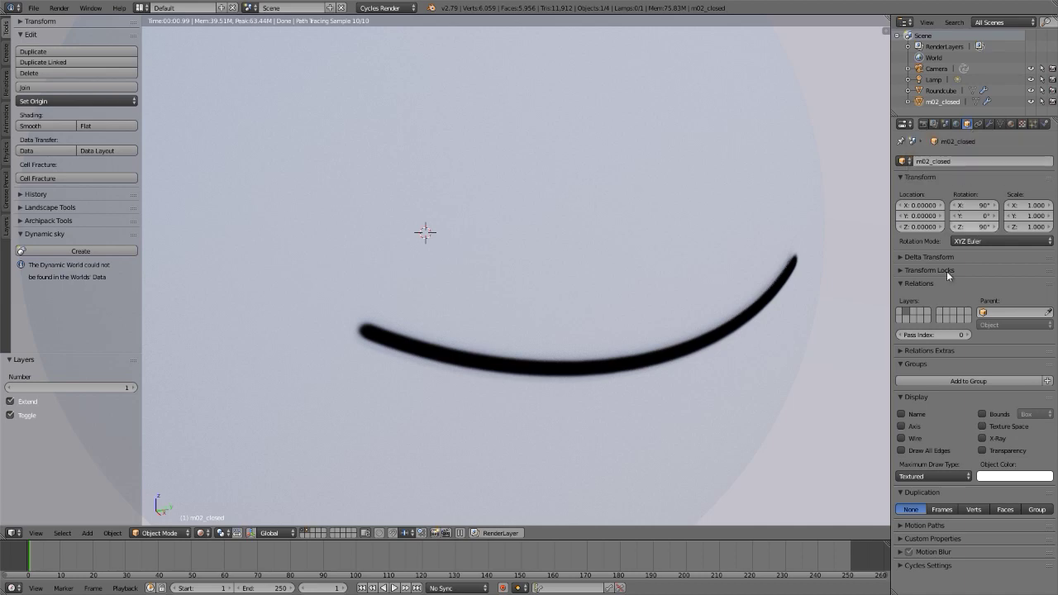
pyautogui.click(929, 566)
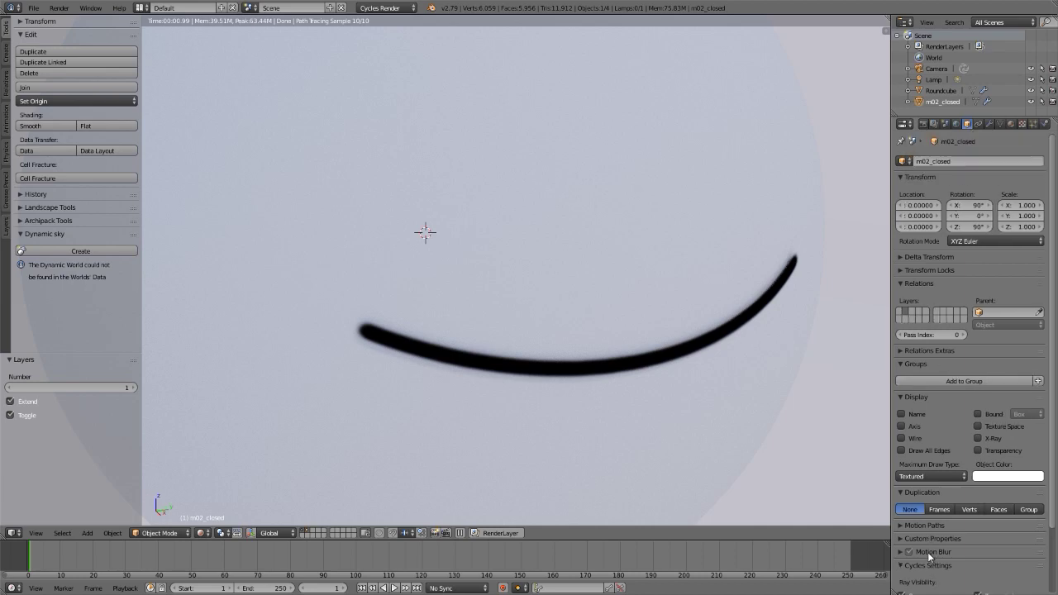
pyautogui.scroll(-3, 929, 558)
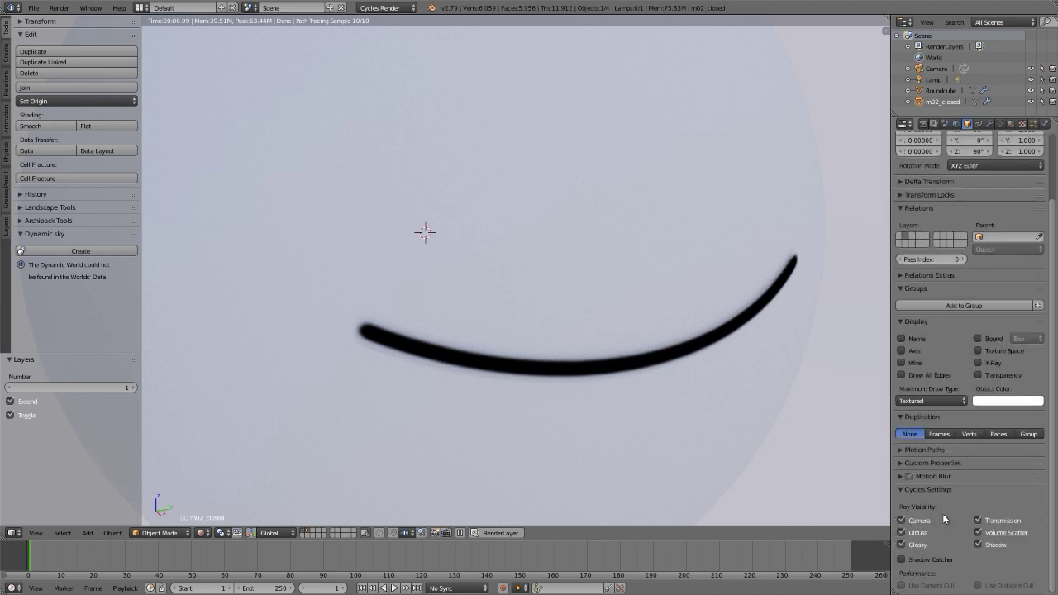
pyautogui.click(980, 546)
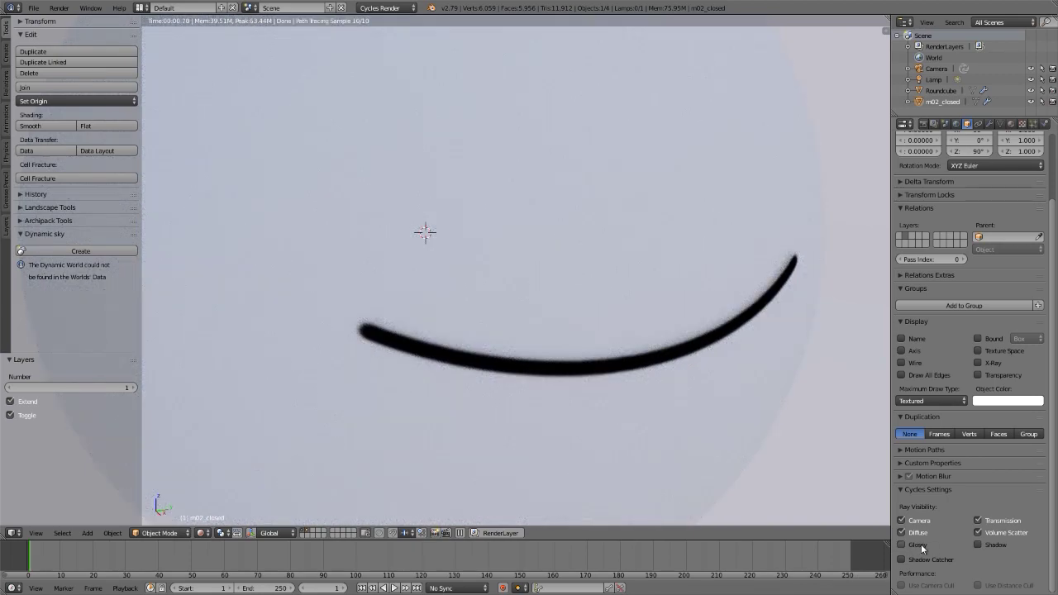
pyautogui.click(975, 531)
pyautogui.scroll(-2, 460, 384)
pyautogui.scroll(-3, 459, 380)
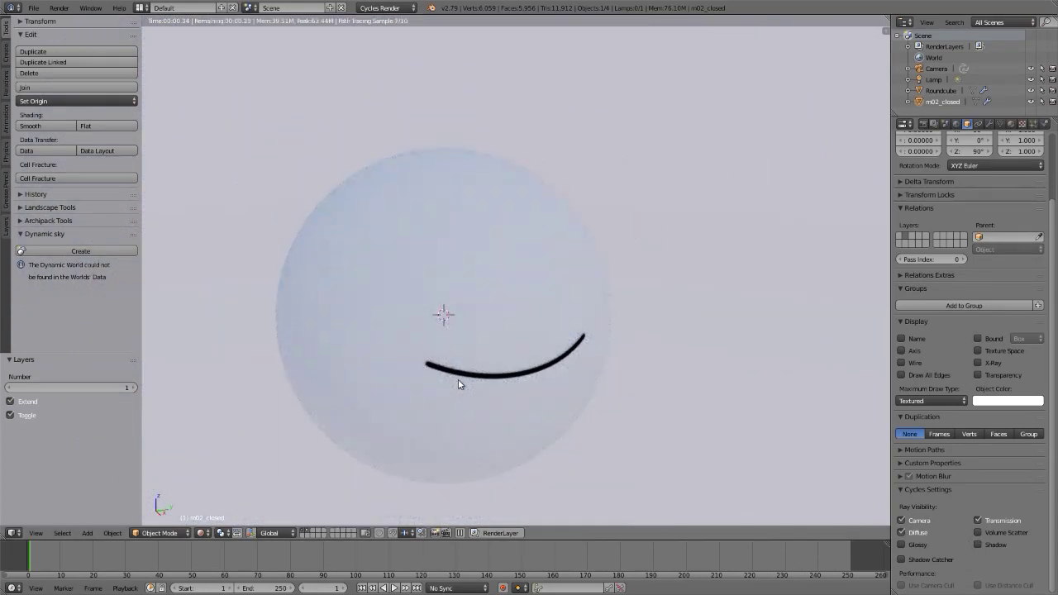
# Step: Return to solid shading, then duplicate the round cube's whole mesh in Edit Mode and scale the copy to 0.1
pyautogui.hotkey('shift', 'z')
pyautogui.scroll(-1, 523, 317)
pyautogui.scroll(-2, 523, 317)
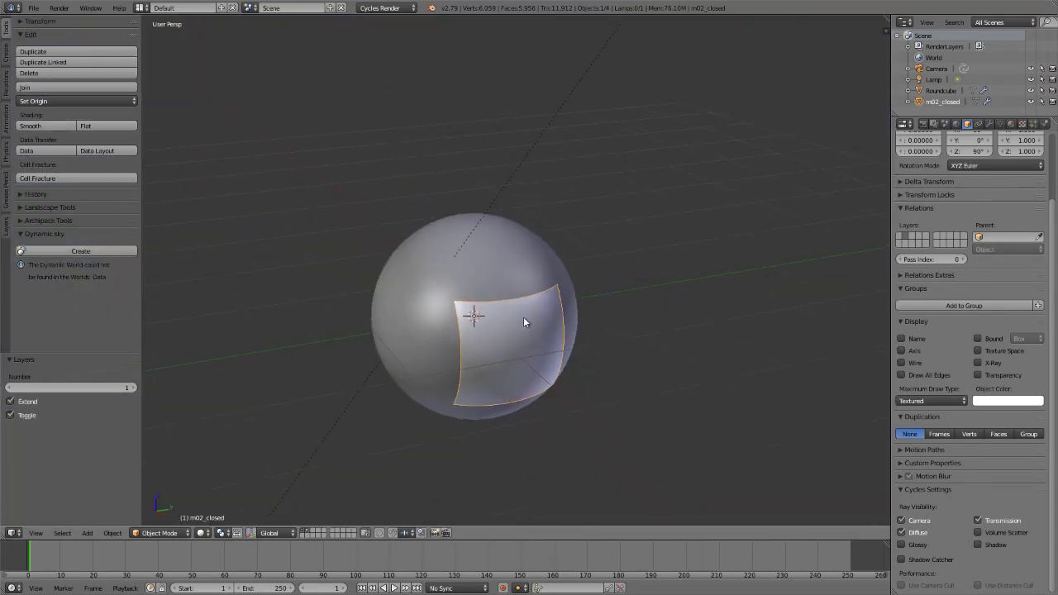
pyautogui.keyDown('shift'); pyautogui.moveTo(521, 318); pyautogui.dragTo(554, 179, button='middle'); pyautogui.keyUp('shift')
pyautogui.rightClick(522, 143)
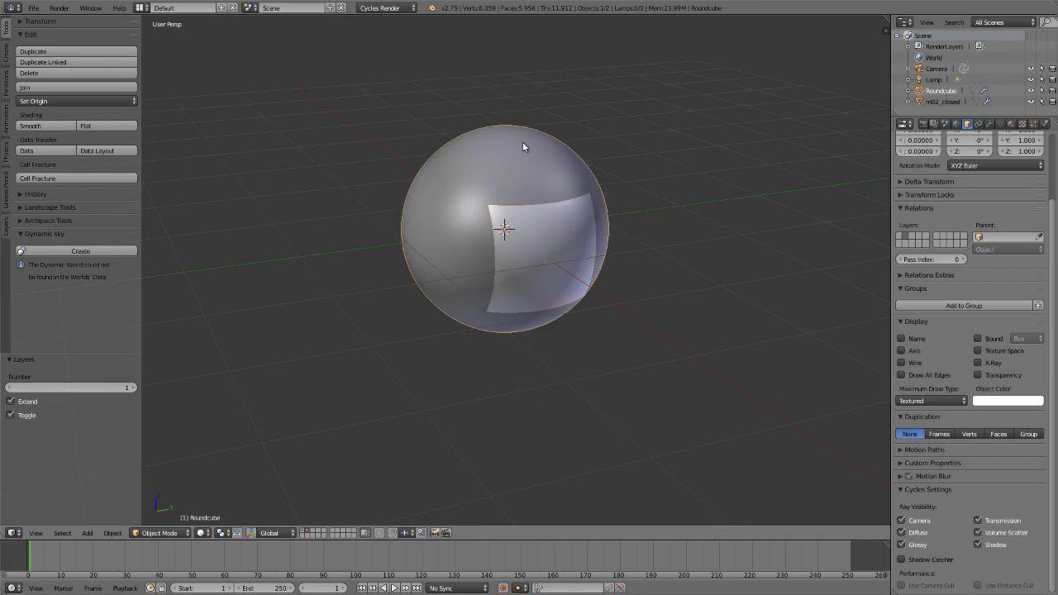
pyautogui.press('Tab')
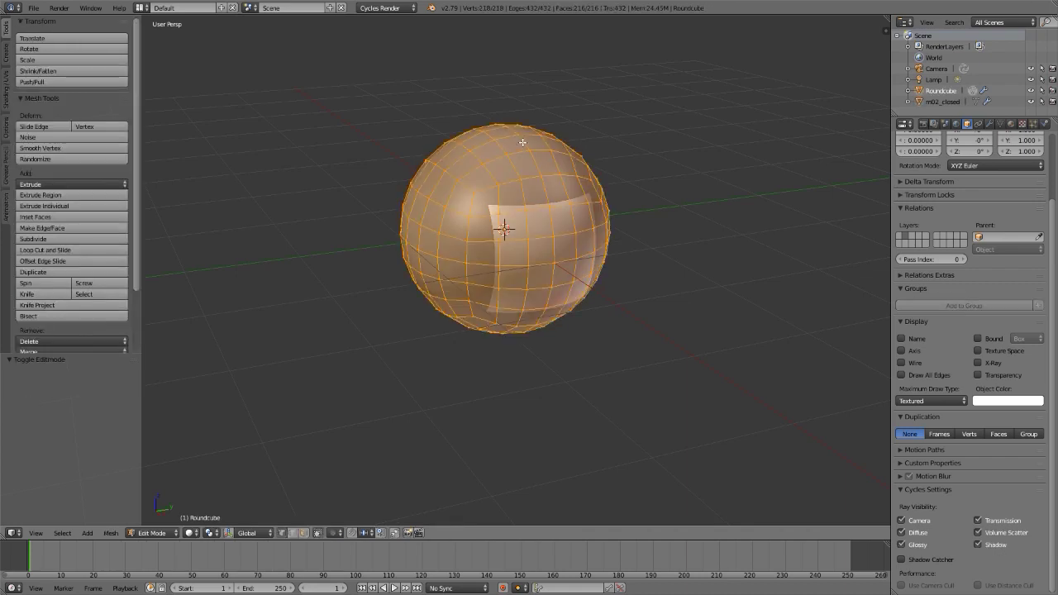
pyautogui.hotkey('shift', 'd')
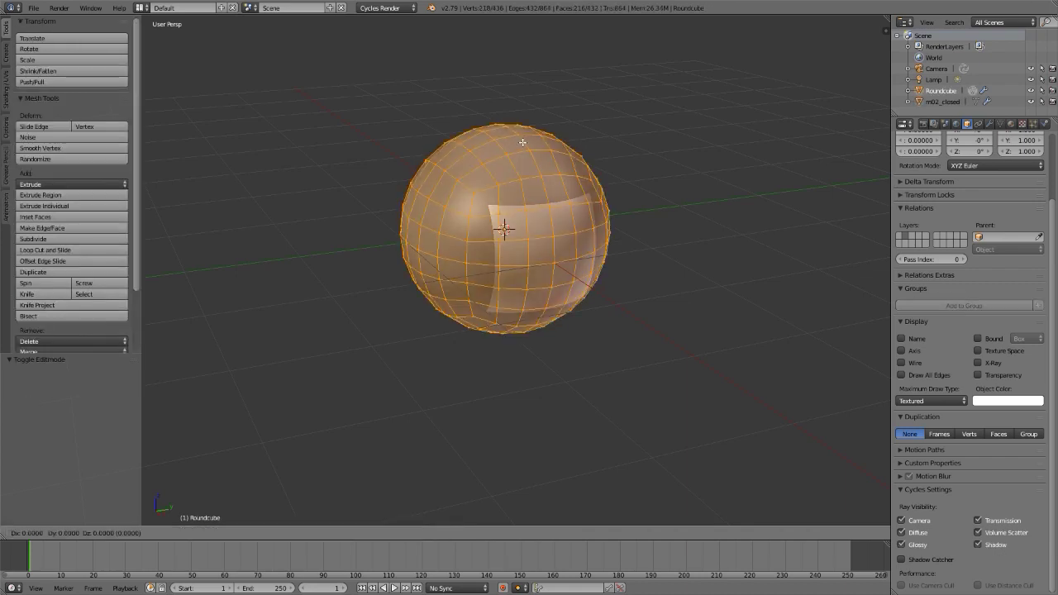
pyautogui.write('s.1')
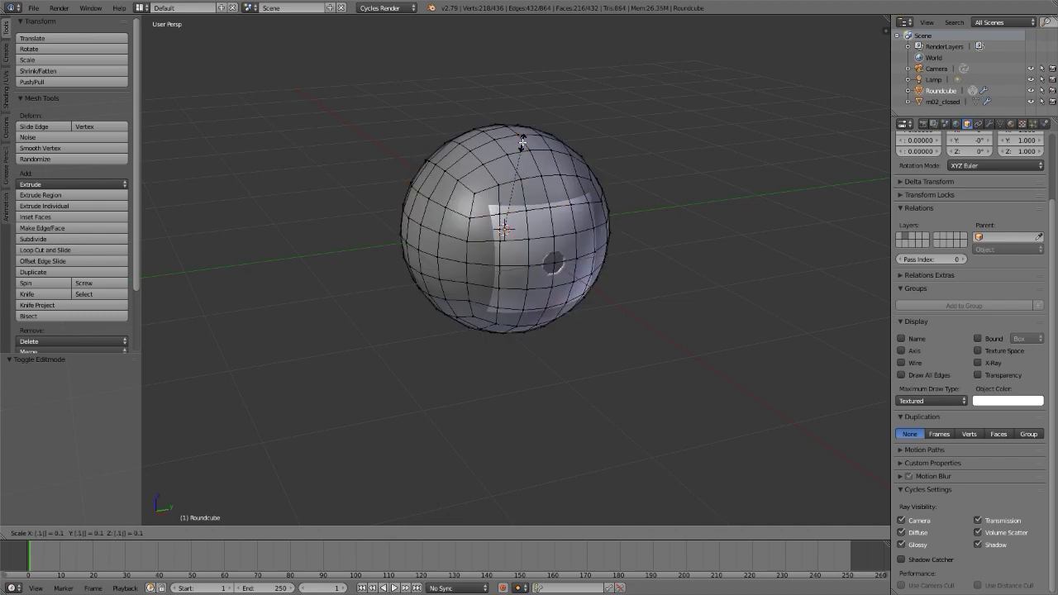
pyautogui.press('Return')
# Step: Move the small duplicated sphere up 1 unit along Z and separate it into its own object
pyautogui.moveTo(528, 222); pyautogui.dragTo(568, 223, button='middle')
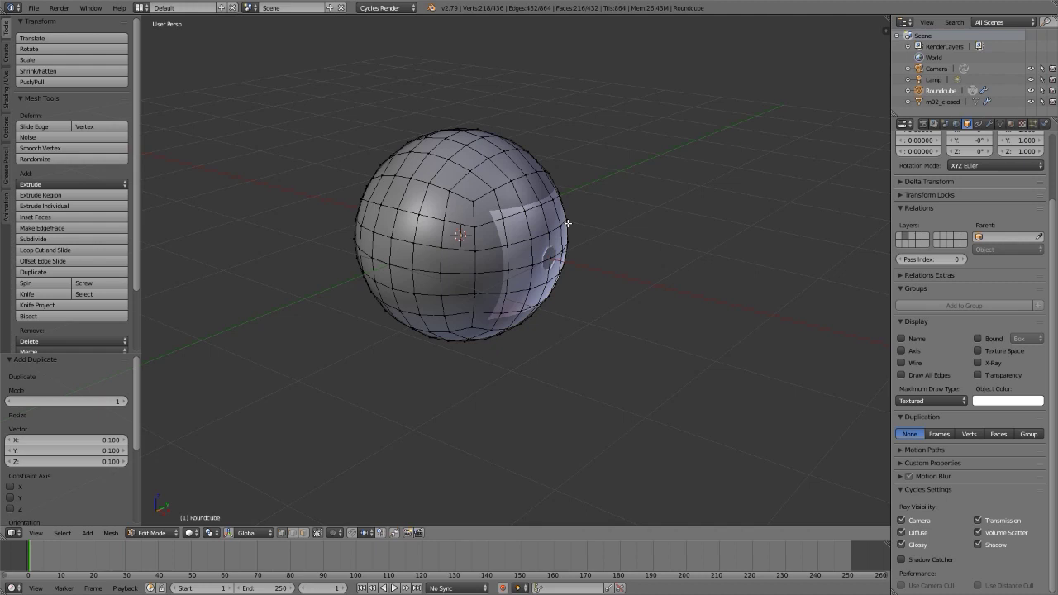
pyautogui.press('g')
pyautogui.press('z')
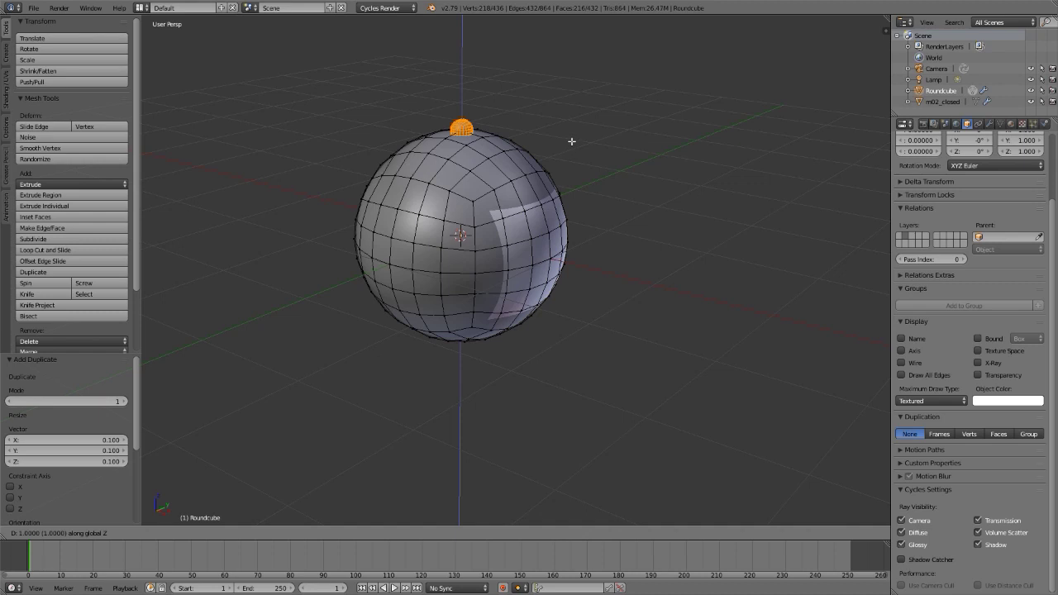
pyautogui.press('Return')
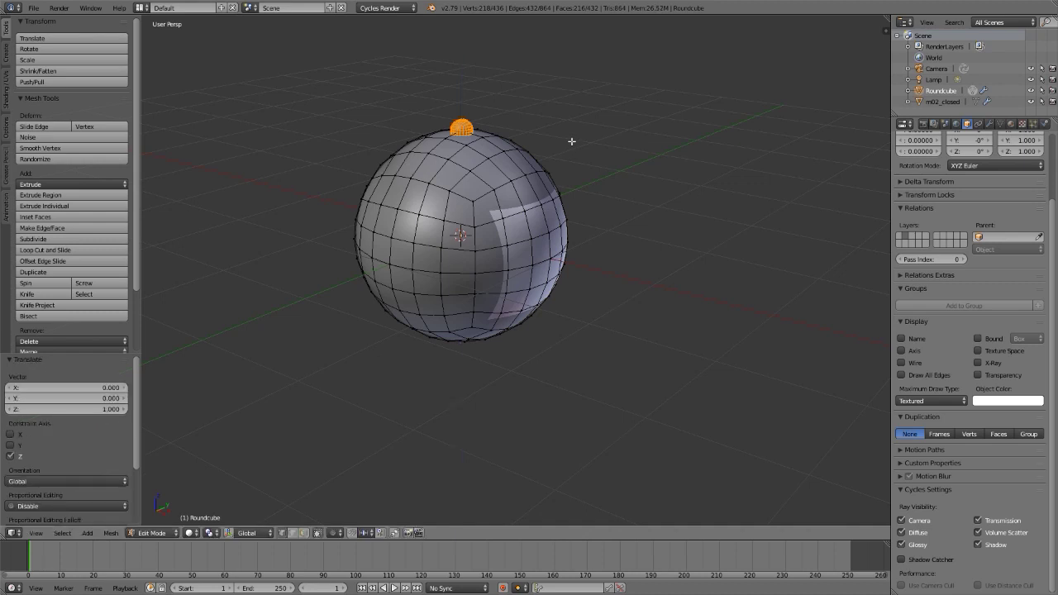
pyautogui.press('p')
pyautogui.click(572, 141)
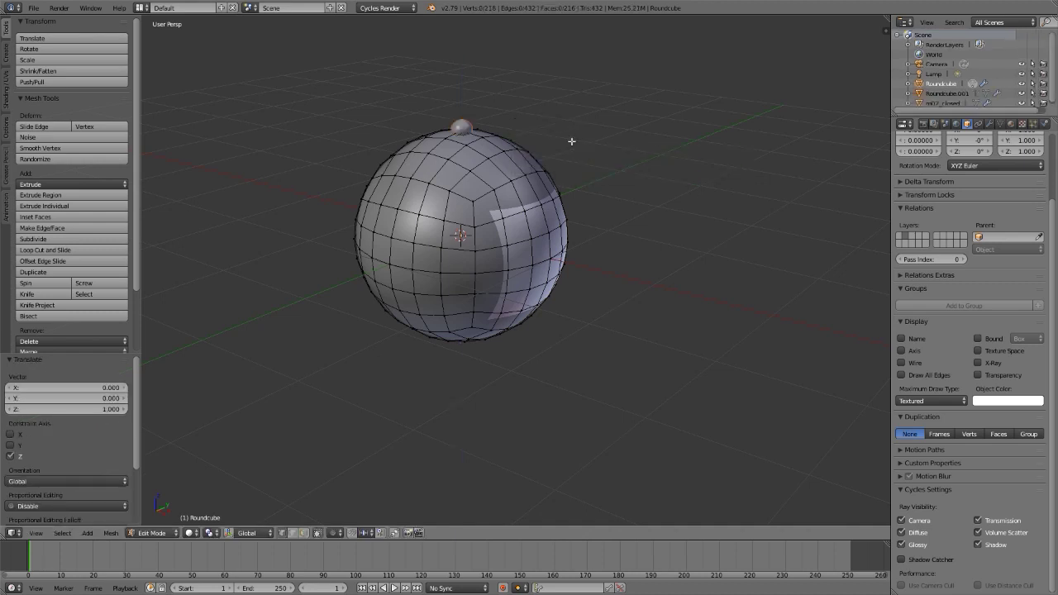
# Step: Select the small sphere object and rotate it about 66.6° around the Y axis onto the front of the head
pyautogui.press('Tab')
pyautogui.rightClick(467, 130)
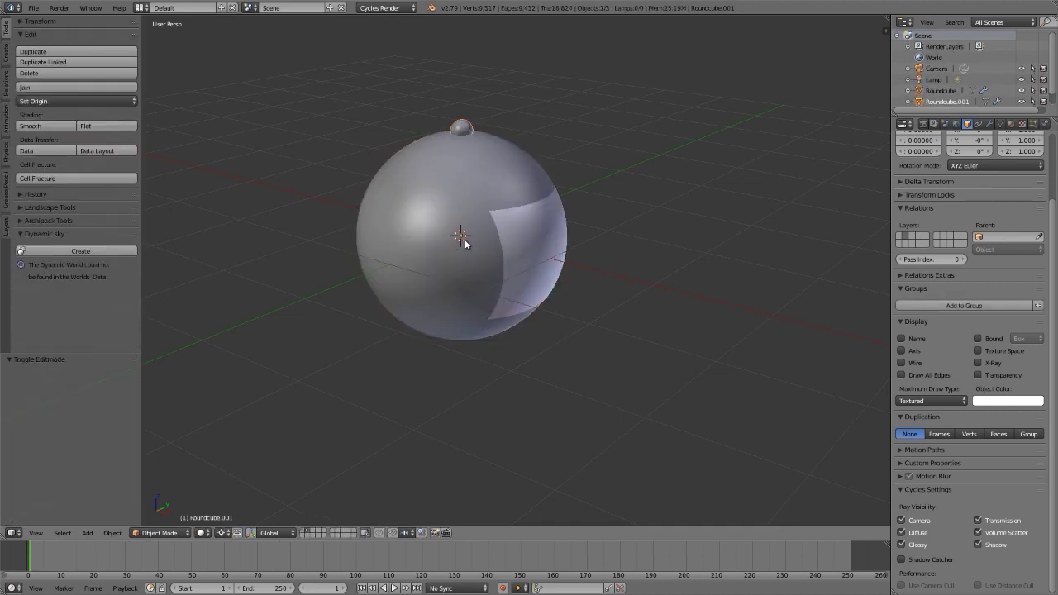
pyautogui.hotkey('ctrl', 'space')
pyautogui.moveTo(464, 243); pyautogui.dragTo(435, 252, button='middle')
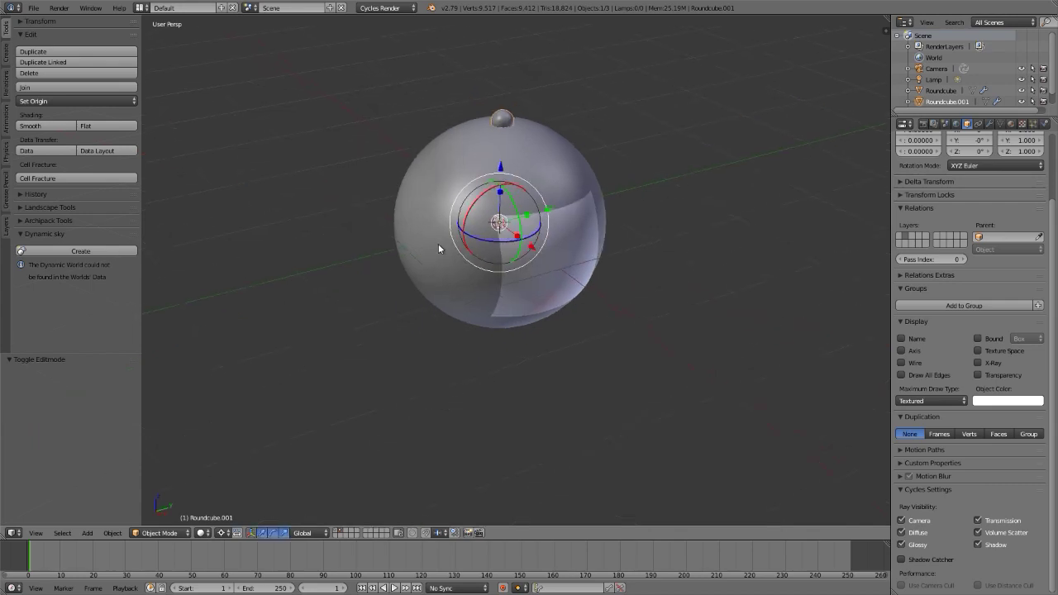
pyautogui.scroll(3, 482, 170)
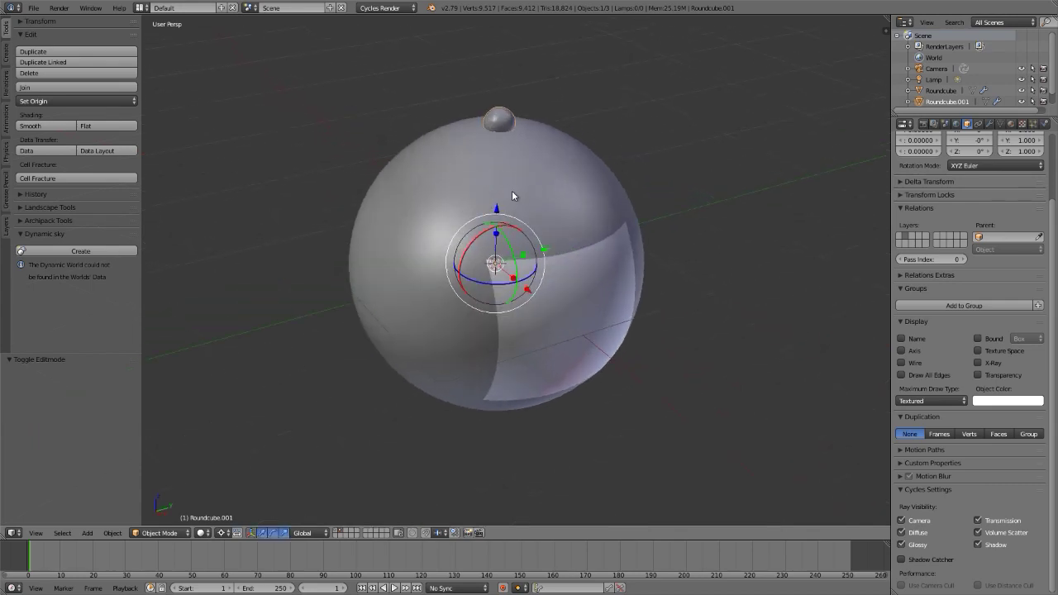
pyautogui.moveTo(506, 239); pyautogui.dragTo(518, 265)
pyautogui.moveTo(517, 265)
pyautogui.mouseDown(button='middle')
pyautogui.moveTo(497, 259)
pyautogui.moveTo(528, 273)
pyautogui.mouseUp(button='middle')
# Step: Duplicate the small sphere's mesh in Edit Mode and rotate the copy about 33° around Z to form the second eye
pyautogui.press('Tab')
pyautogui.press('a')
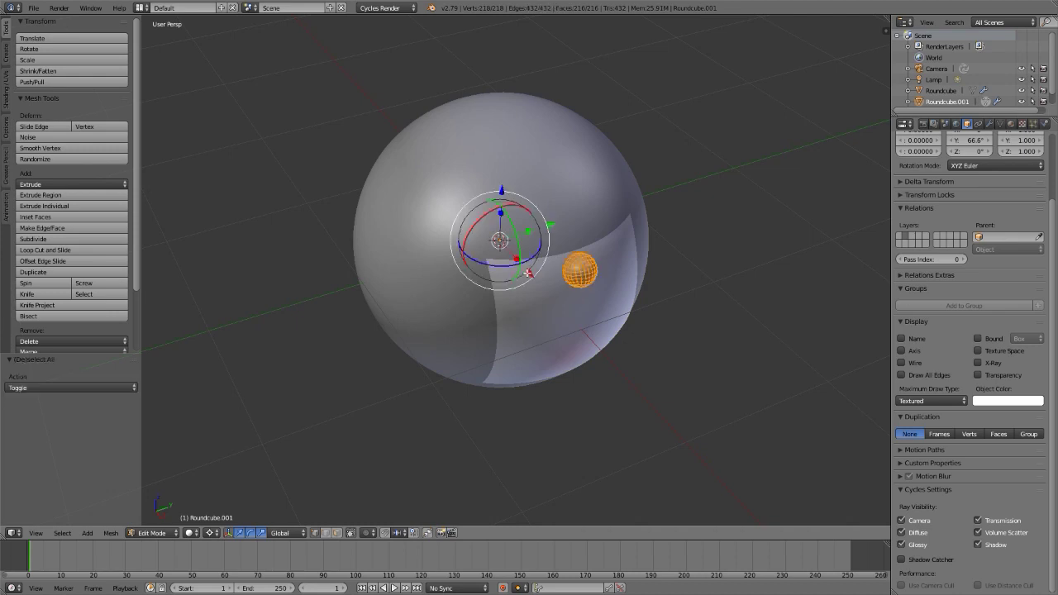
pyautogui.hotkey('shift', 'd')
pyautogui.press('r')
pyautogui.press('z')
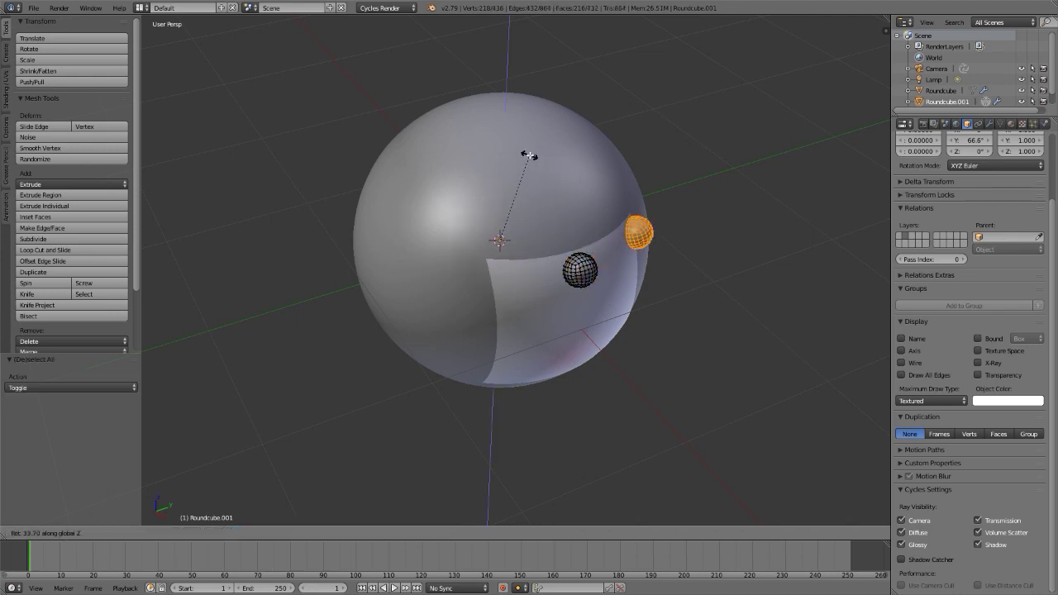
pyautogui.click(528, 157)
pyautogui.press('Tab')
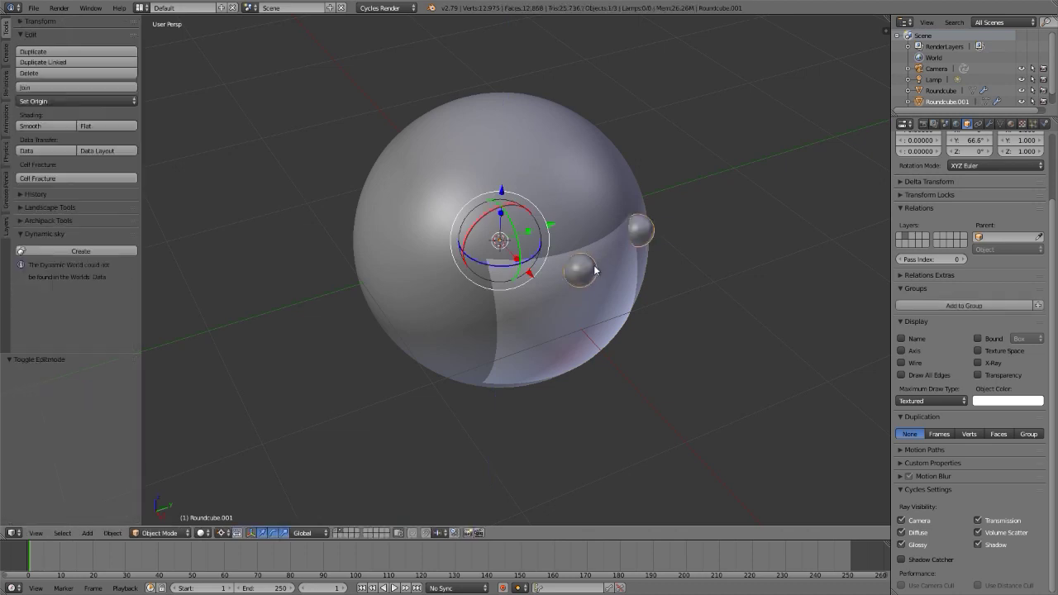
# Step: Parent the eyes and the mouth plane to the head sphere using the Object parent type
pyautogui.keyDown('shift'); pyautogui.rightClick(595, 323); pyautogui.keyUp('shift')
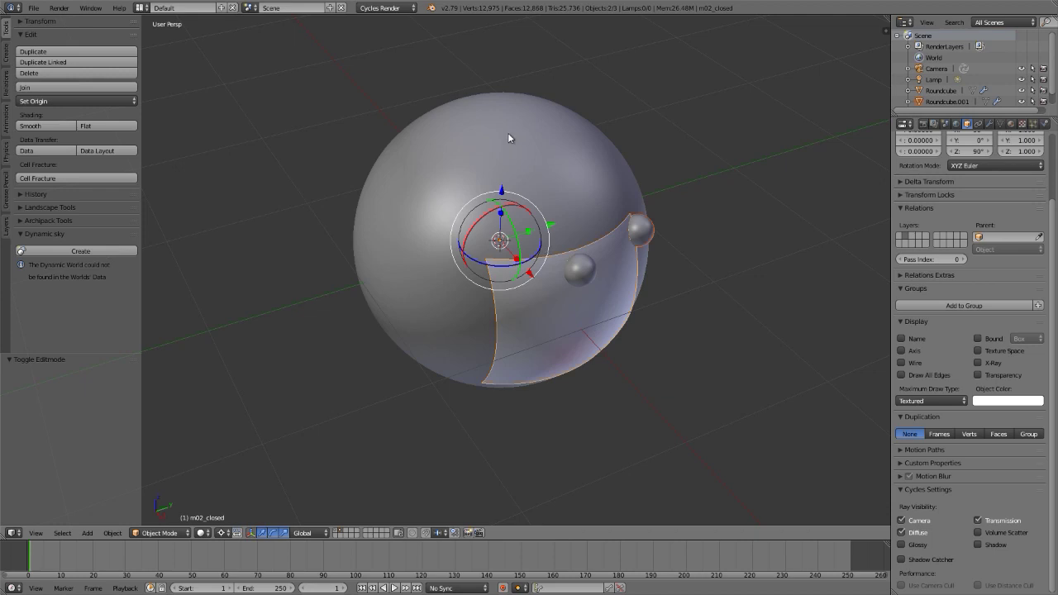
pyautogui.keyDown('shift'); pyautogui.rightClick(508, 101); pyautogui.keyUp('shift')
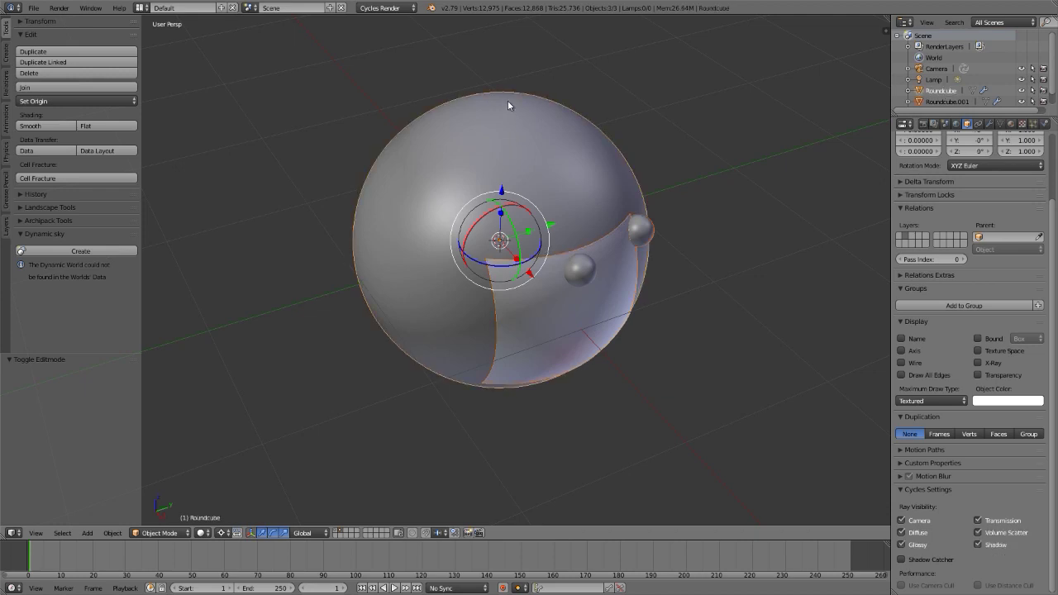
pyautogui.hotkey('ctrl', 'p')
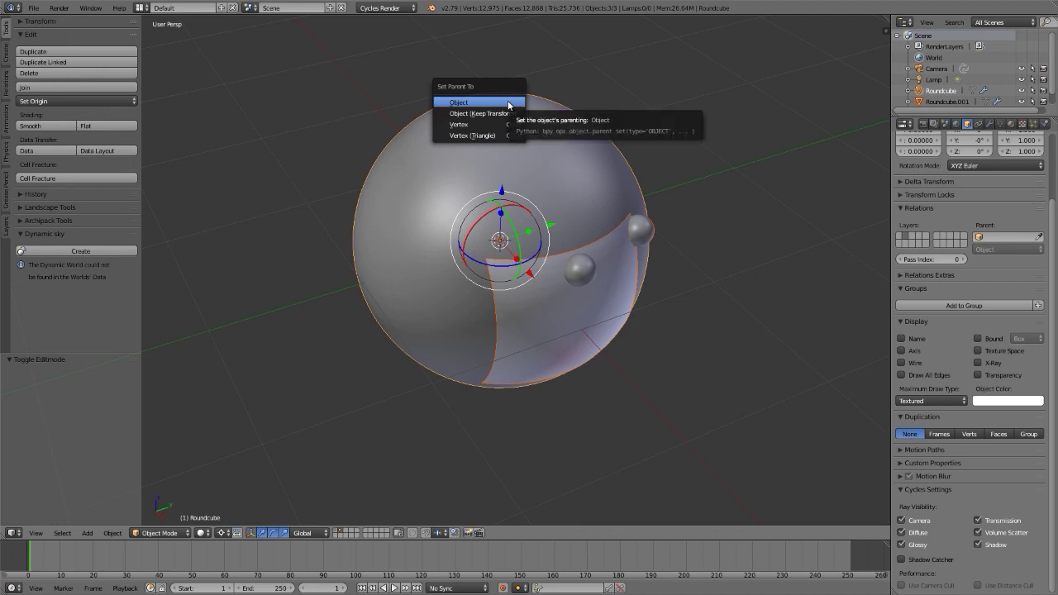
pyautogui.click(509, 102)
# Step: Select the mouth plane and show the face in rendered shading
pyautogui.rightClick(606, 267)
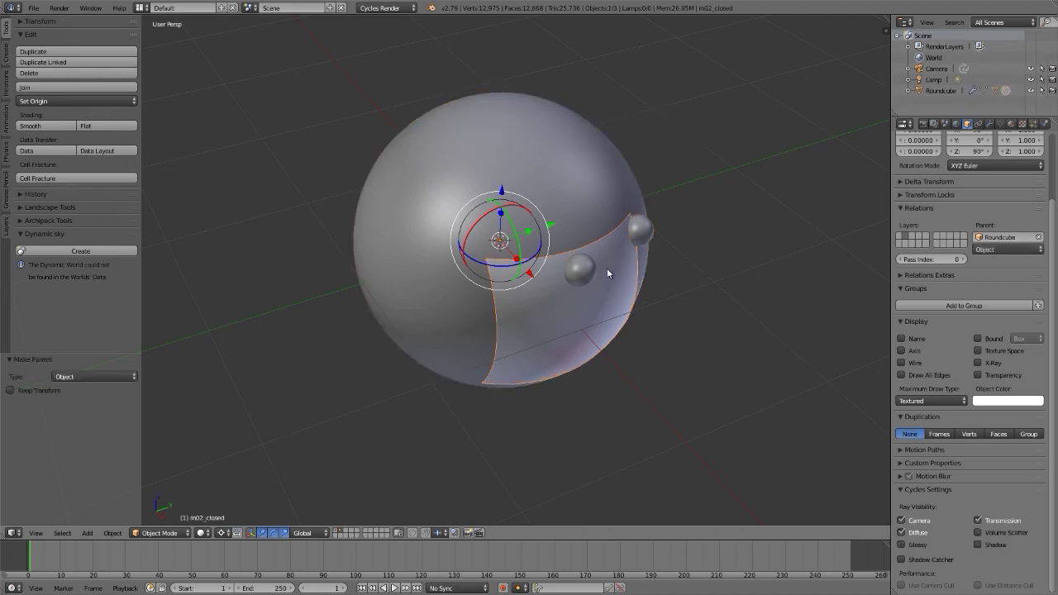
pyautogui.moveTo(594, 270); pyautogui.dragTo(567, 275, button='middle')
pyautogui.scroll(2, 567, 275)
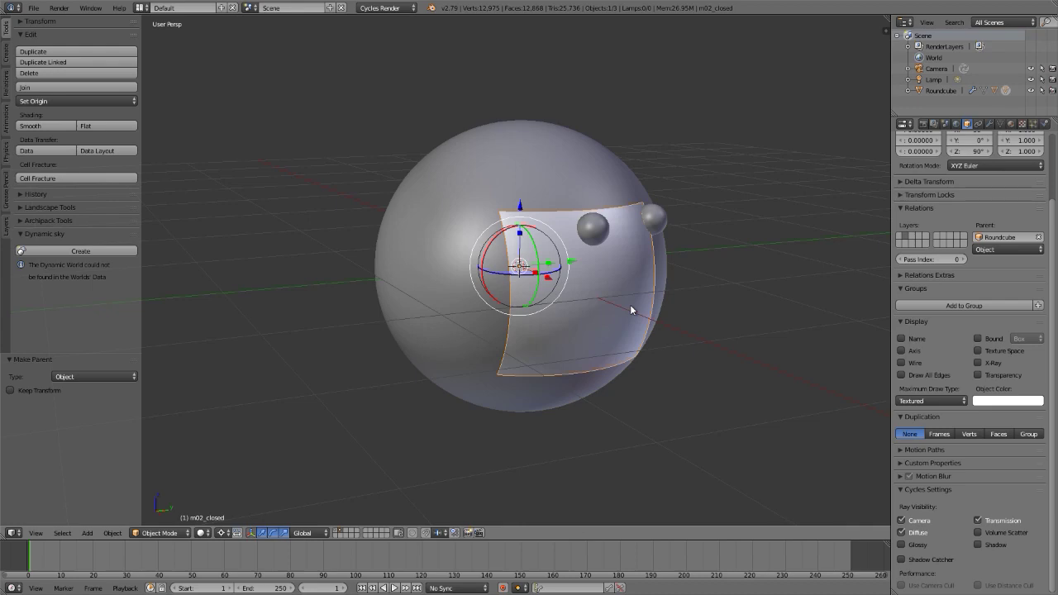
pyautogui.hotkey('shift', 'z')
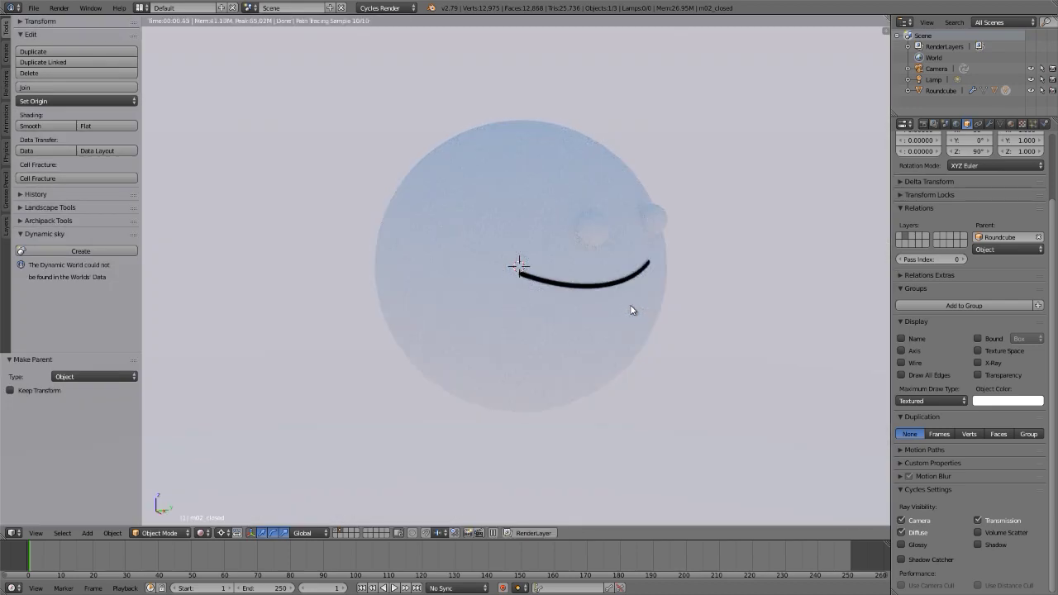
# Step: Give the eye spheres a new material named eyes with a near-black diffuse colour of RGB 0.013
pyautogui.rightClick(664, 224)
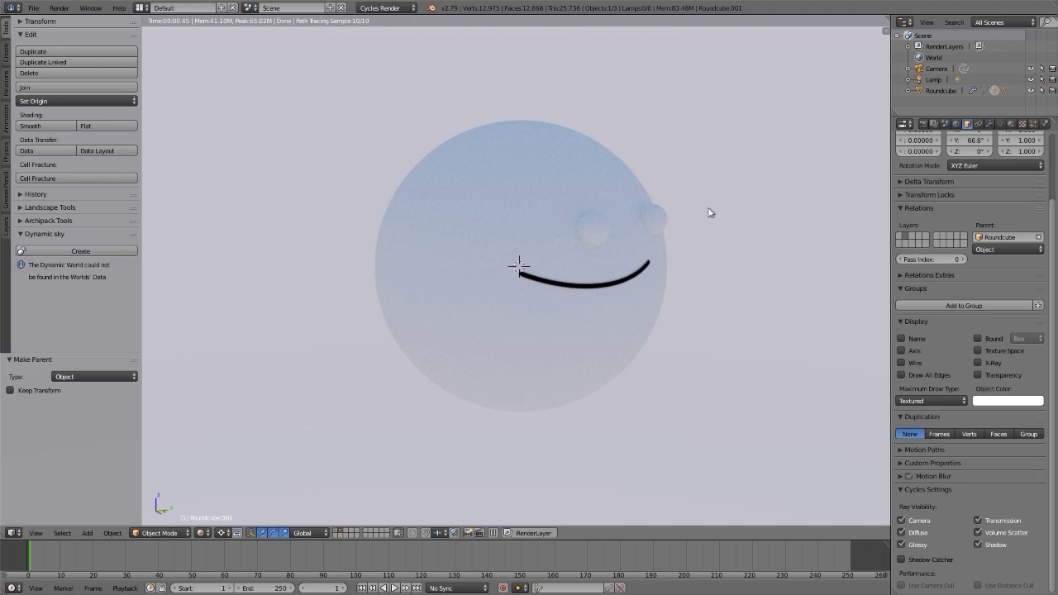
pyautogui.click(1011, 123)
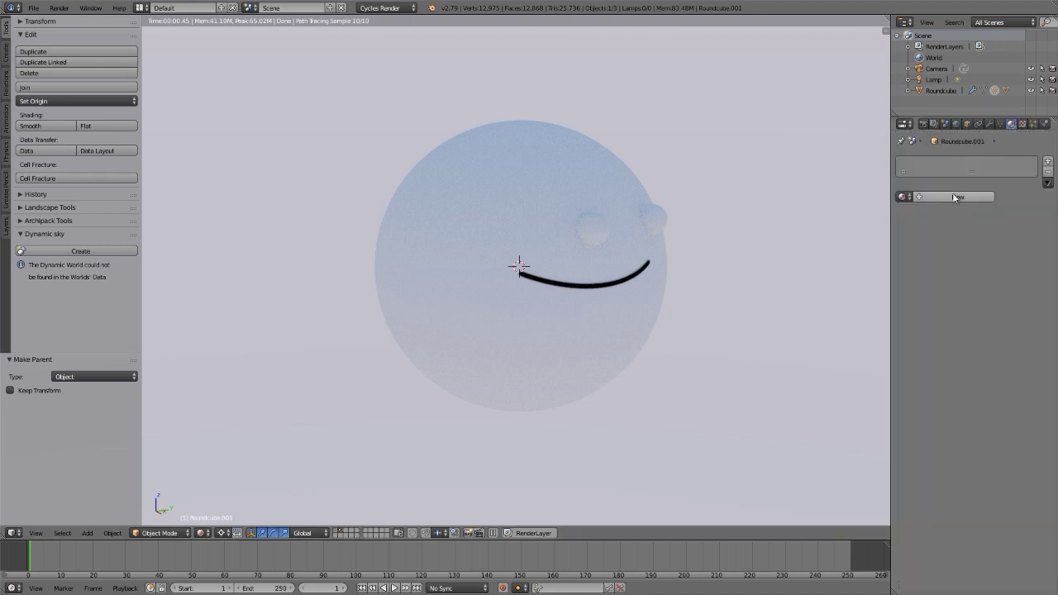
pyautogui.click(954, 197)
pyautogui.click(952, 196)
pyautogui.write('eyes')
pyautogui.press('Return')
pyautogui.click(983, 275)
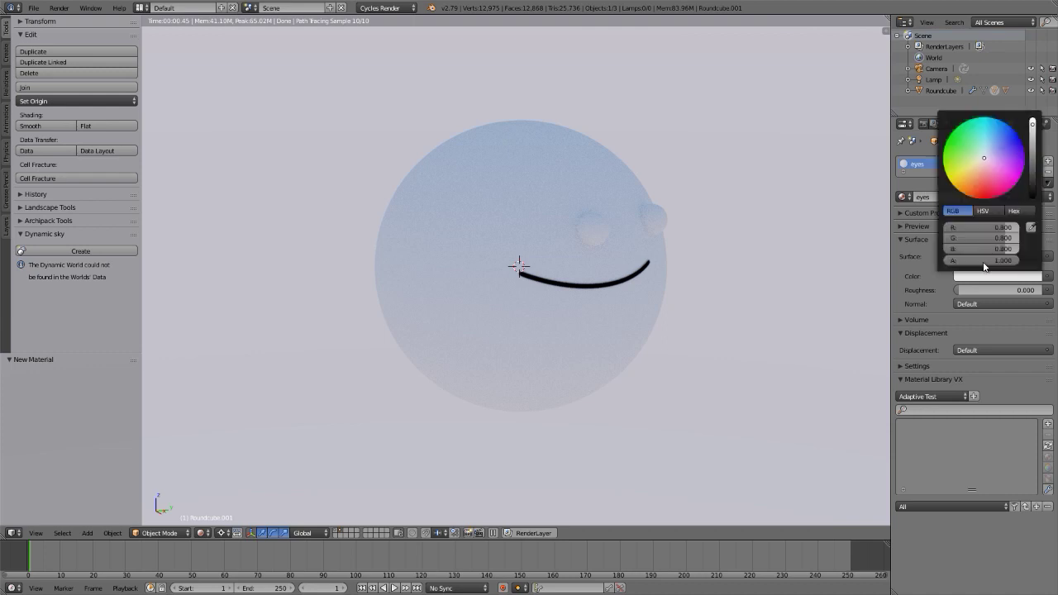
pyautogui.click(1032, 191)
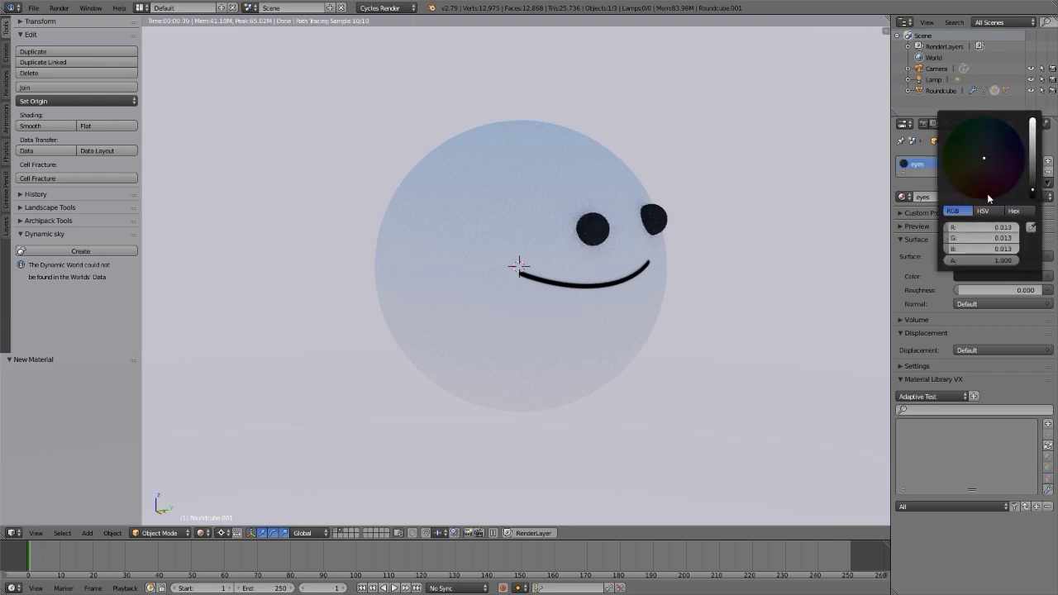
# Step: Create a new material named head on the large sphere and set its surface shader to Principled BSDF
pyautogui.rightClick(410, 177)
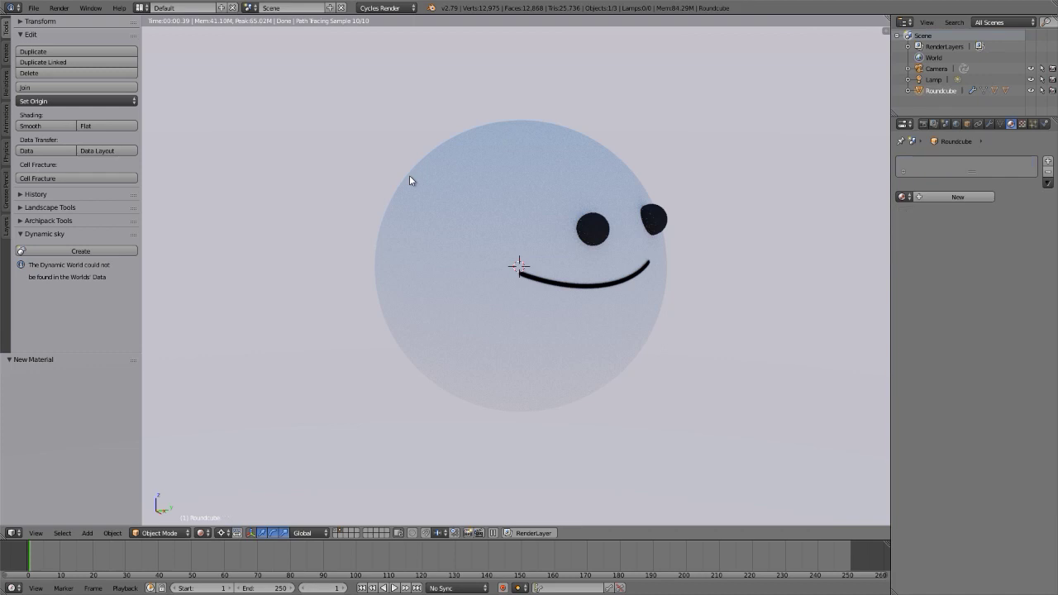
pyautogui.click(917, 199)
pyautogui.click(932, 197)
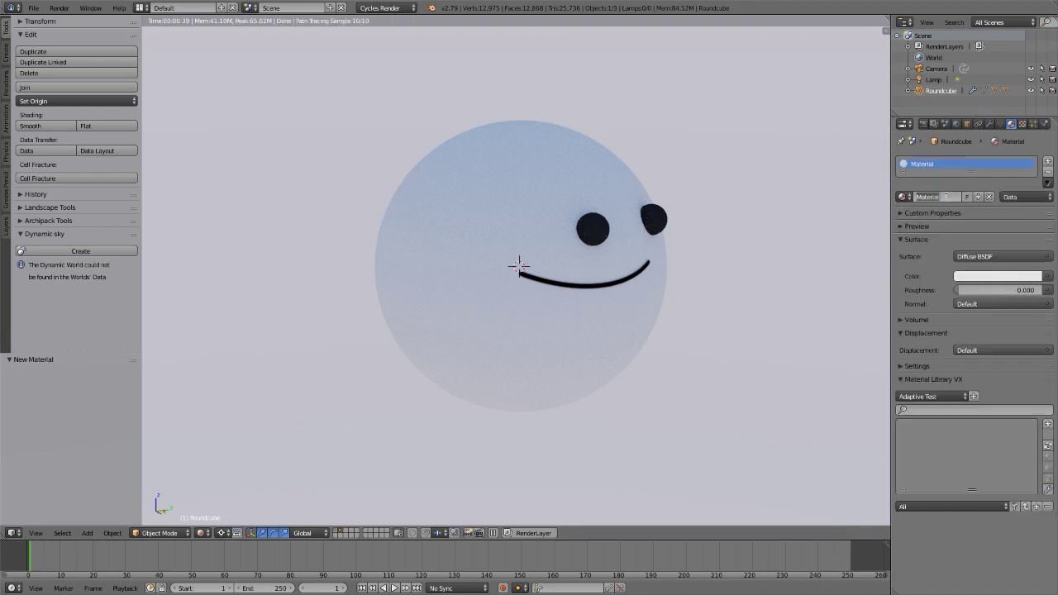
pyautogui.write('head')
pyautogui.press('Return')
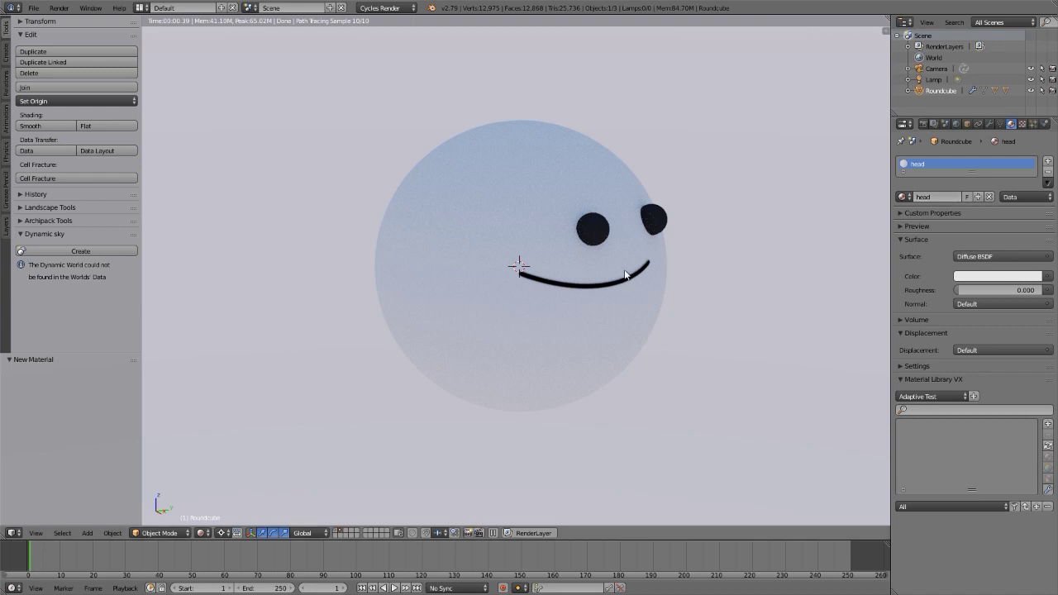
pyautogui.click(993, 256)
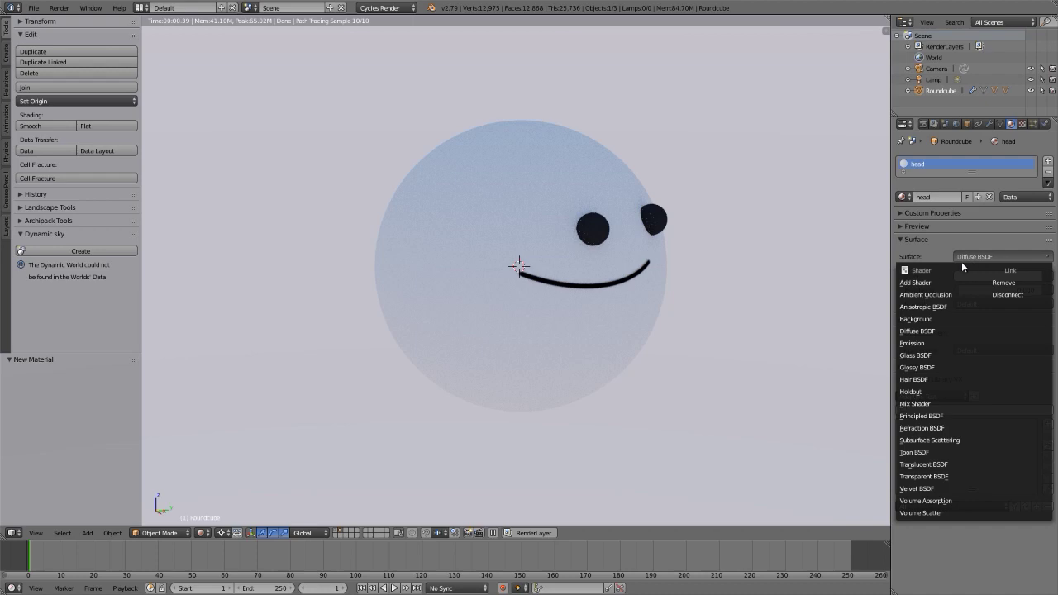
pyautogui.click(924, 416)
# Step: Give the head material a pale yellow-orange base colour, with roughness 0.234 and specular 0.401
pyautogui.click(990, 291)
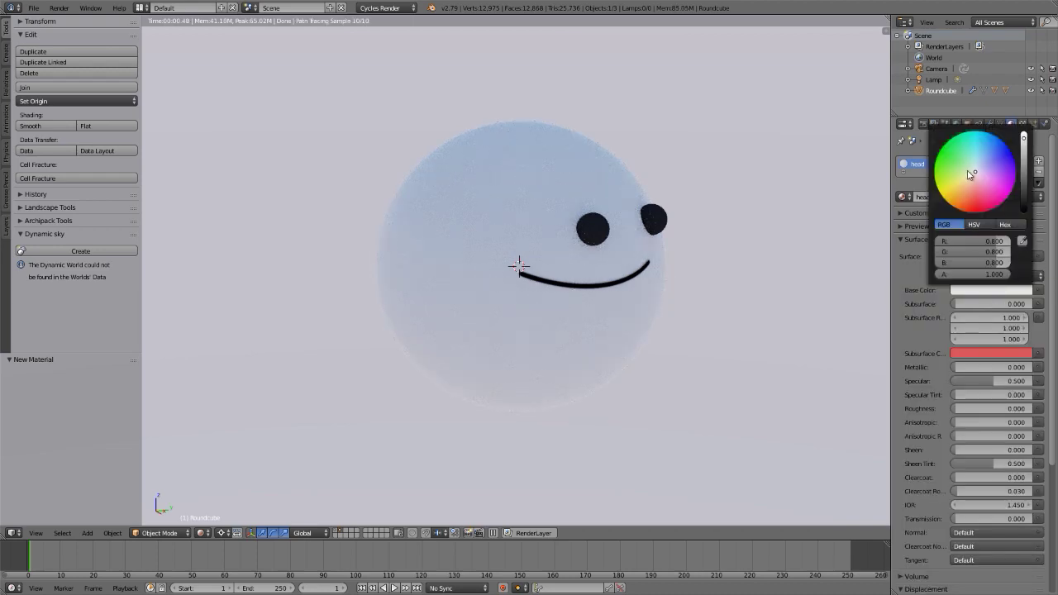
pyautogui.click(965, 183)
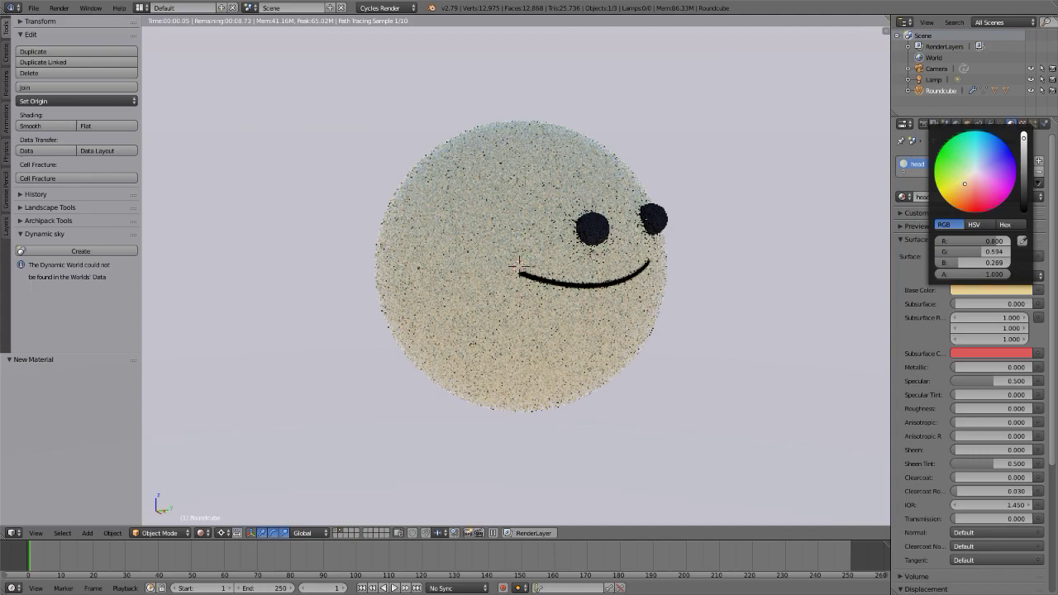
pyautogui.moveTo(965, 184); pyautogui.dragTo(966, 184)
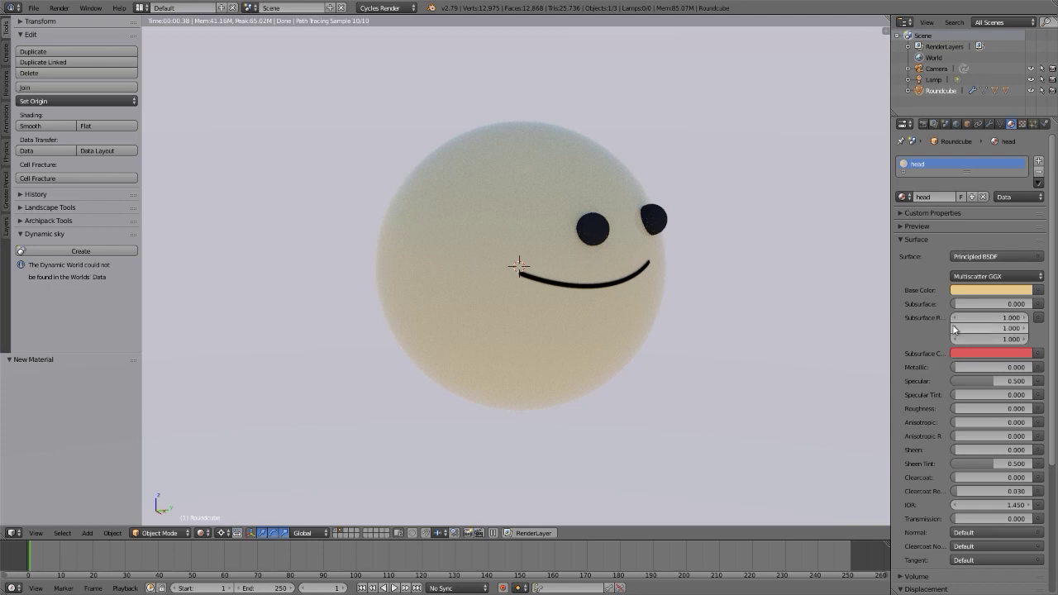
pyautogui.moveTo(955, 408); pyautogui.dragTo(982, 381)
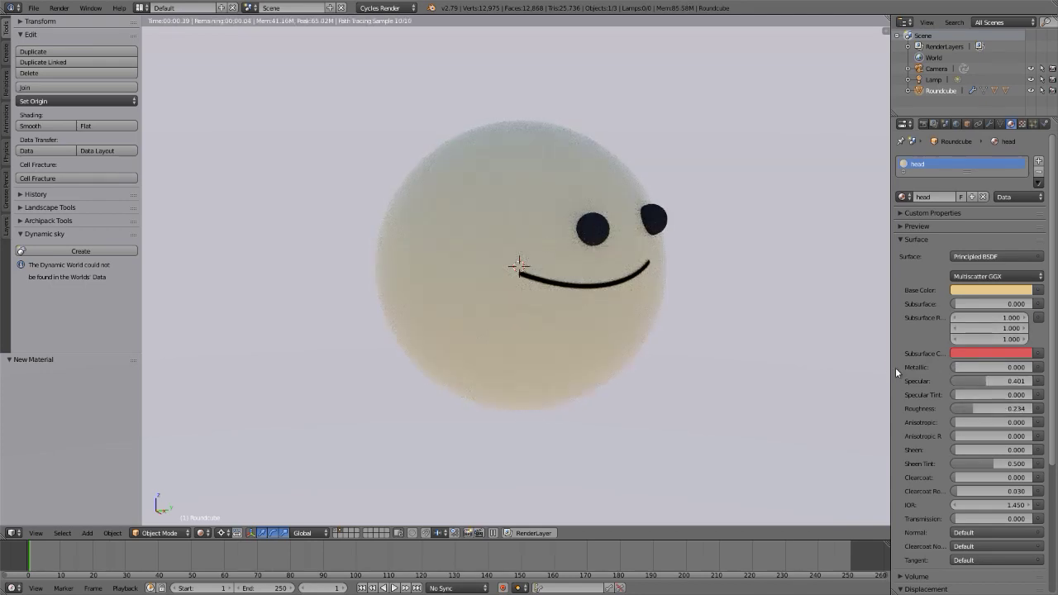
# Step: Return to solid shading and move the head up 1 unit along Z with its eyes and mouth
pyautogui.hotkey('shift', 'z')
pyautogui.scroll(-3, 486, 234)
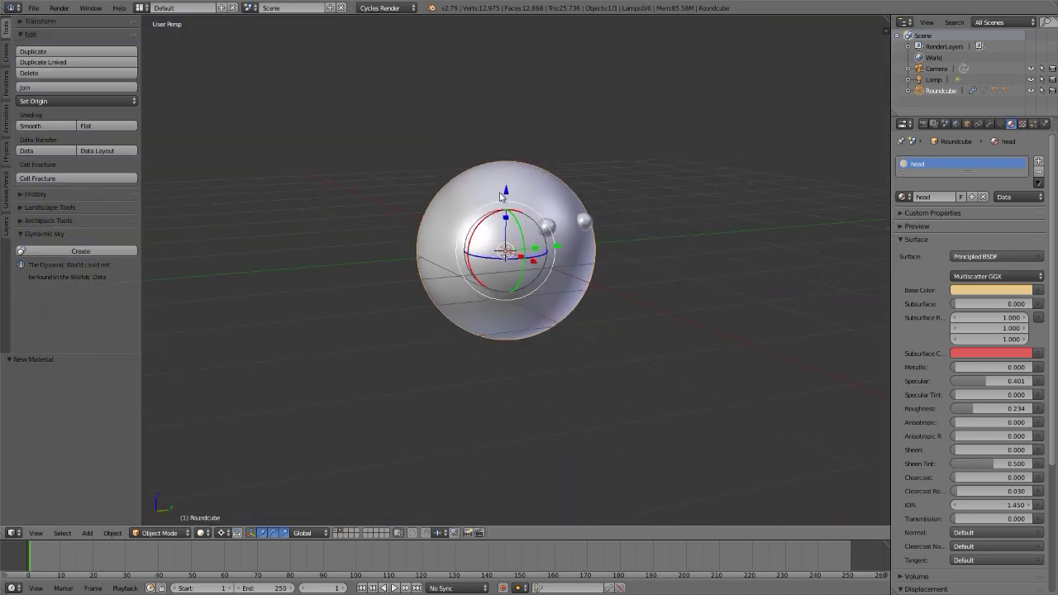
pyautogui.click(504, 193)
pyautogui.write('1')
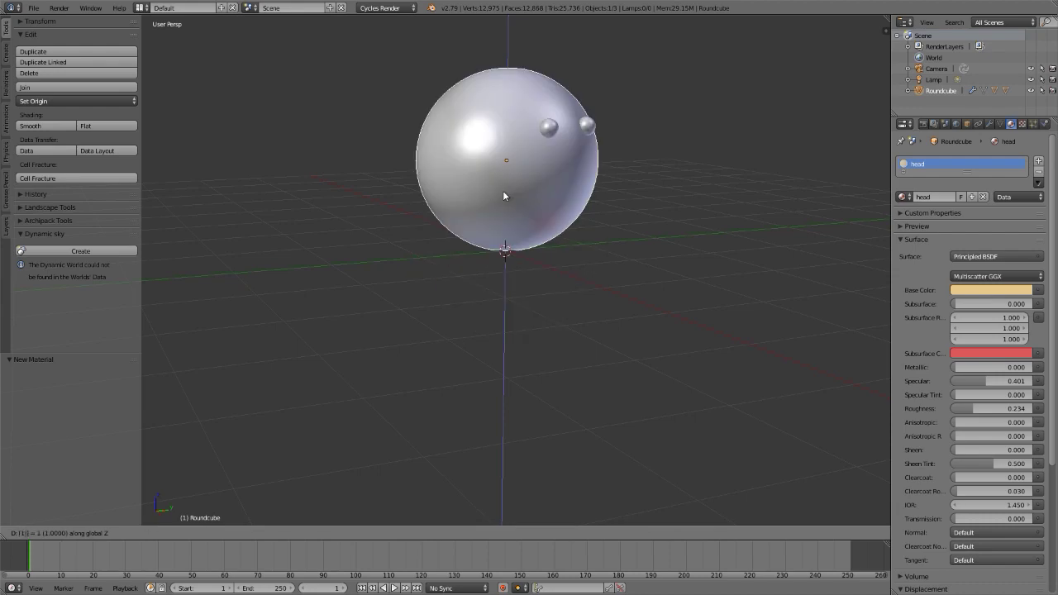
pyautogui.press('Return')
pyautogui.hotkey('shift', 'z')
pyautogui.hotkey('shift', 'z')
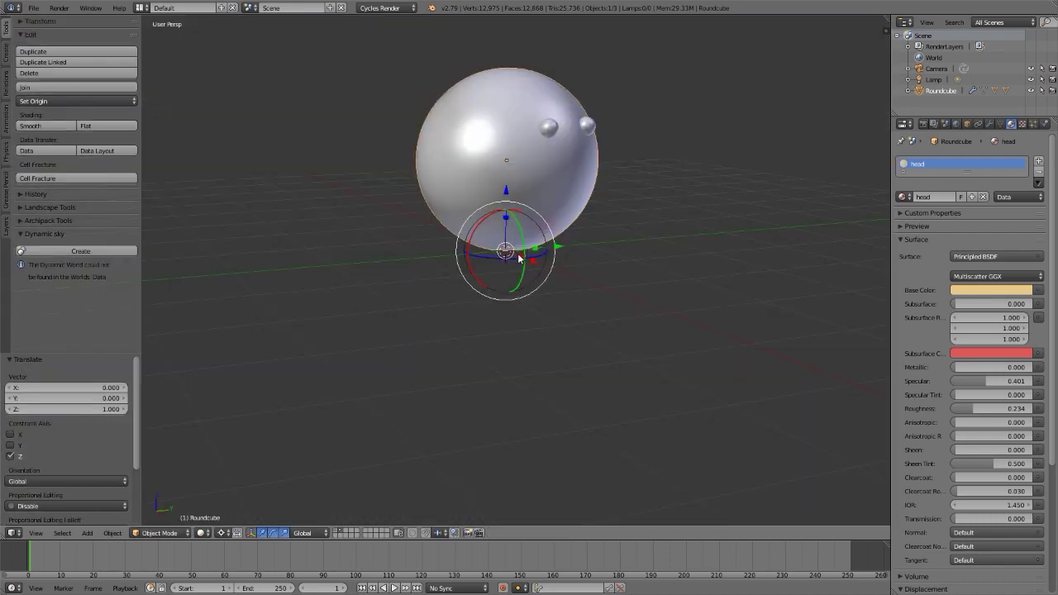
# Step: Add a plane beneath the head and scale its mesh by about 2.888 along Y in Edit Mode
pyautogui.hotkey('shift', 'a')
pyautogui.moveTo(519, 256)
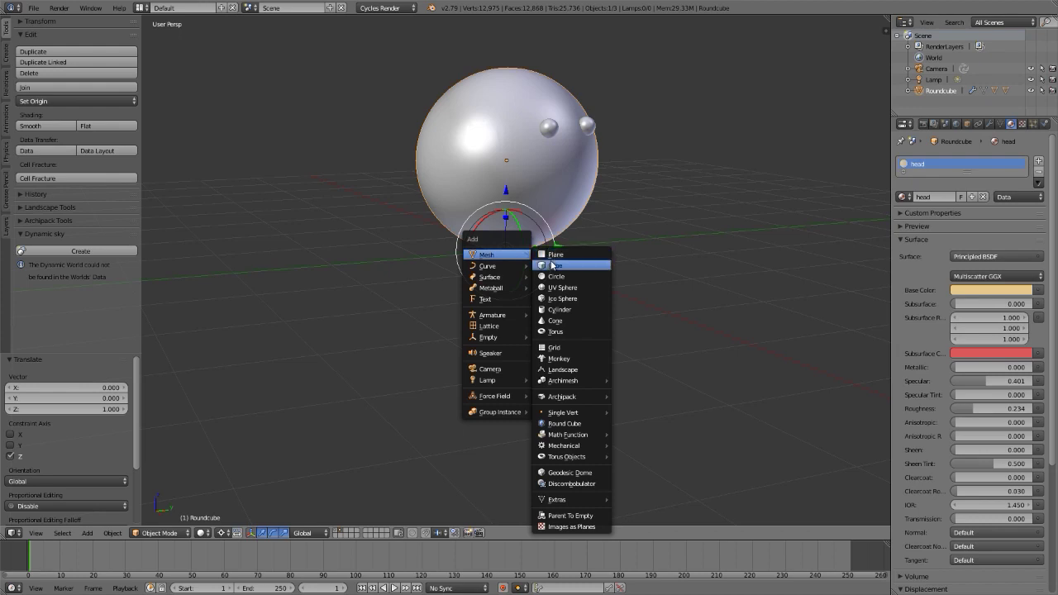
pyautogui.click(552, 257)
pyautogui.scroll(2, 555, 317)
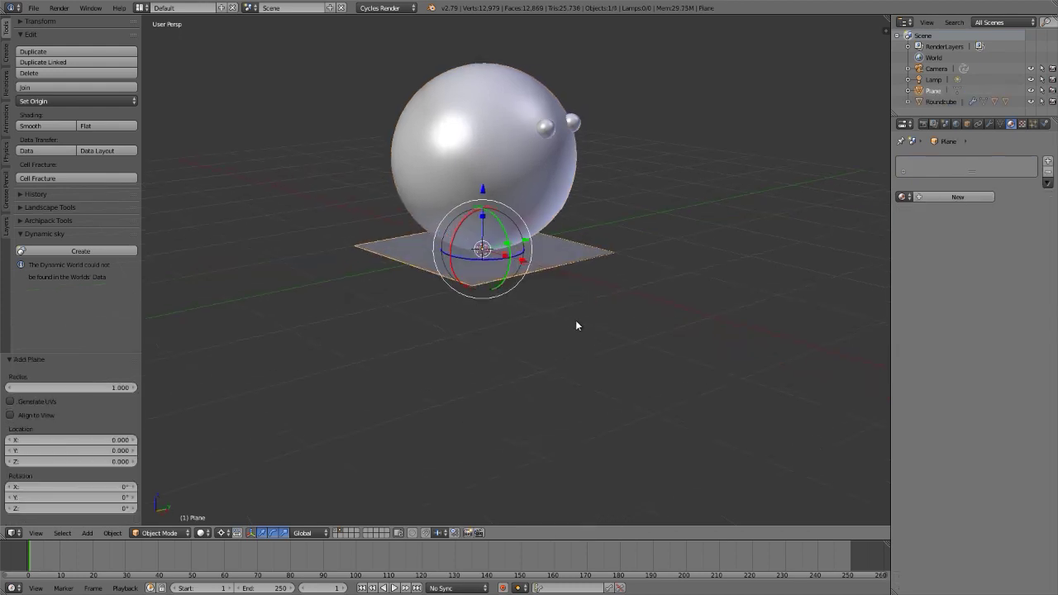
pyautogui.press('Tab')
pyautogui.press('s')
pyautogui.press('y')
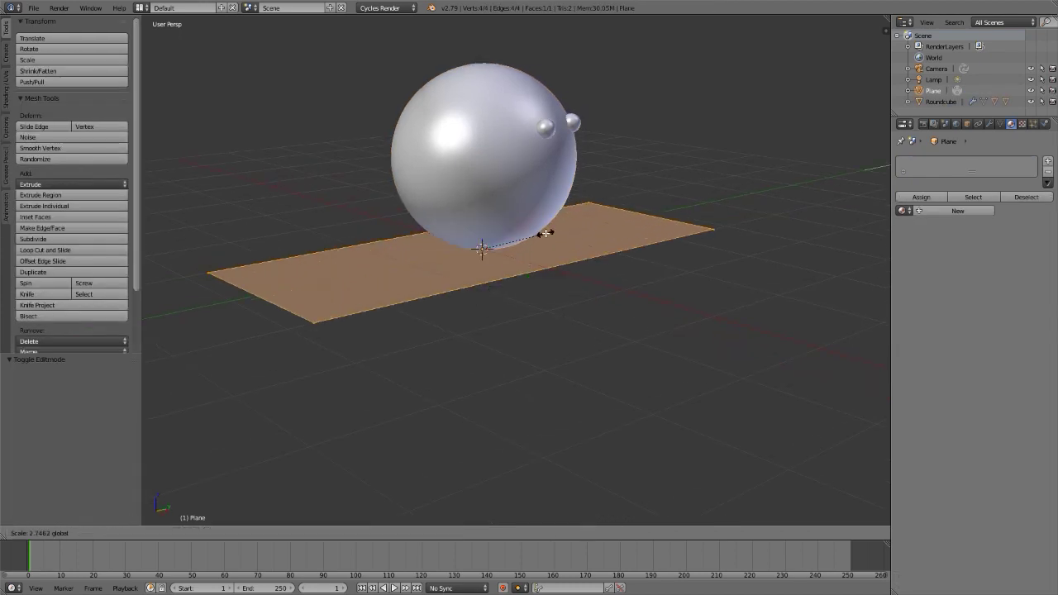
pyautogui.click(548, 233)
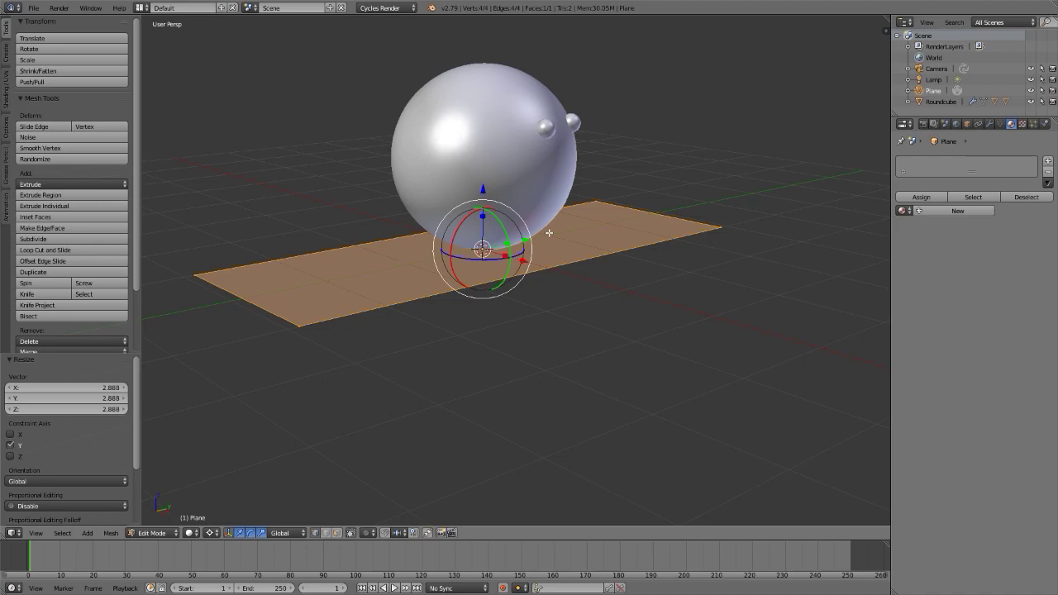
pyautogui.hotkey('ctrl', 'Tab')
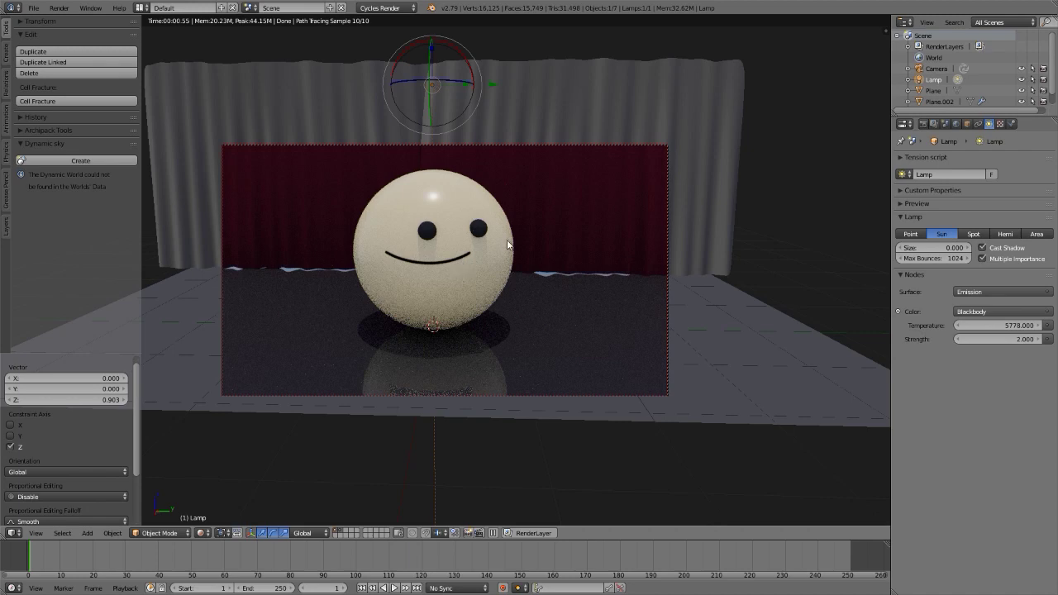
# Step: Rotate the eyes about -16.4° around Z to centre them above the mouth, and select the mouth plane
pyautogui.rightClick(481, 234)
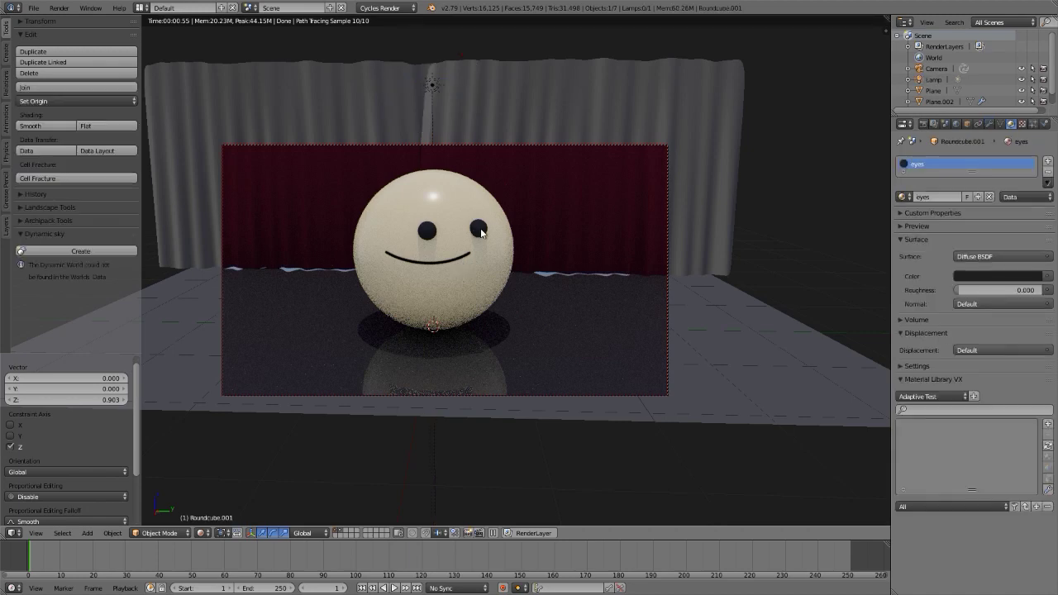
pyautogui.press('r')
pyautogui.press('z')
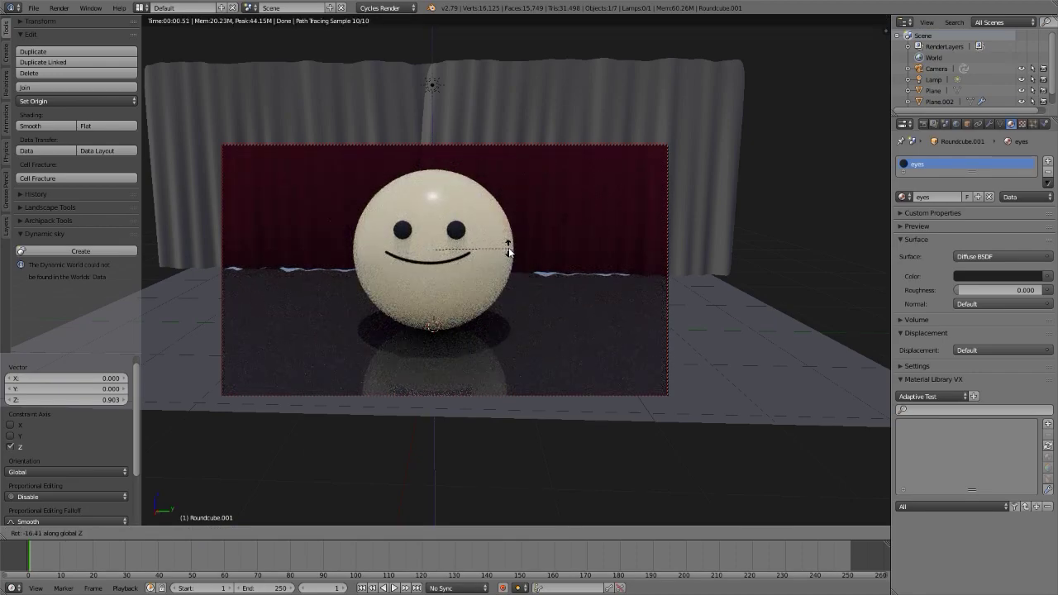
pyautogui.click(508, 252)
pyautogui.rightClick(434, 266)
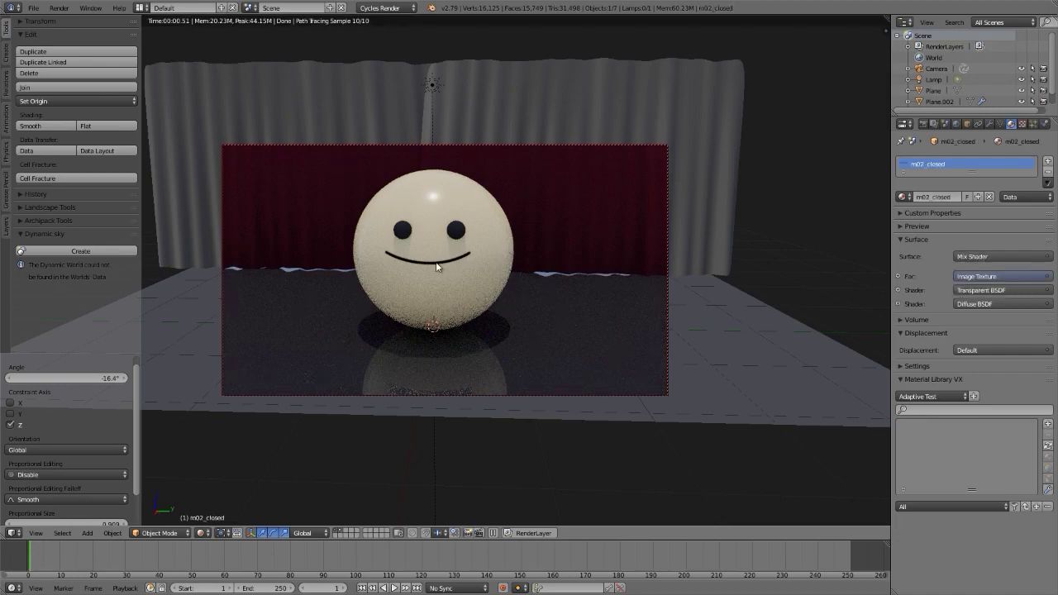
# Step: Trackball-rotate the mouth plane by about -4.01° and 4.01° to align the smile beneath the eyes
pyautogui.press('r')
pyautogui.press('r')
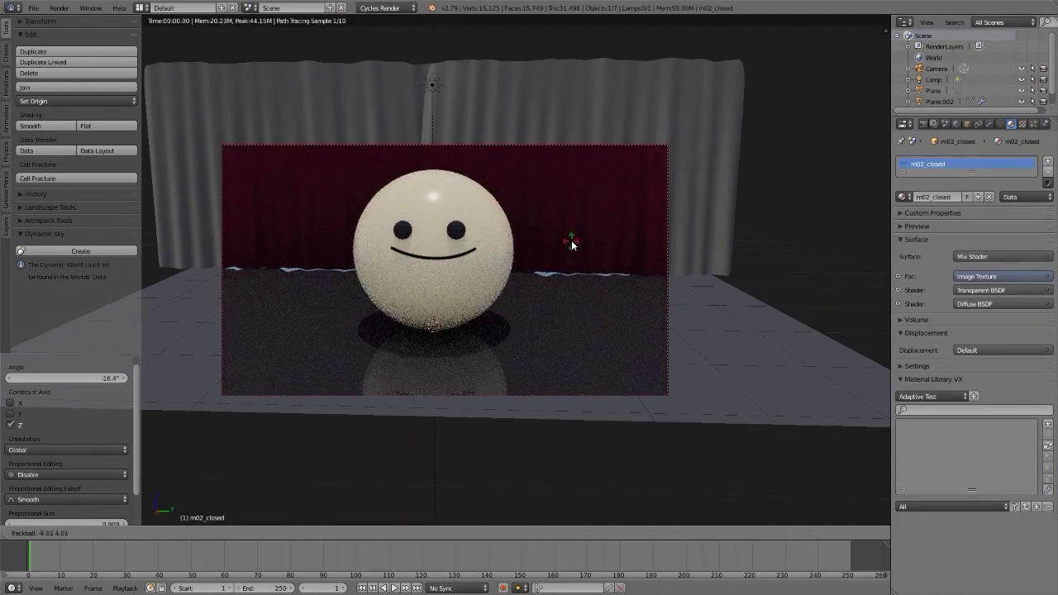
pyautogui.click(570, 241)
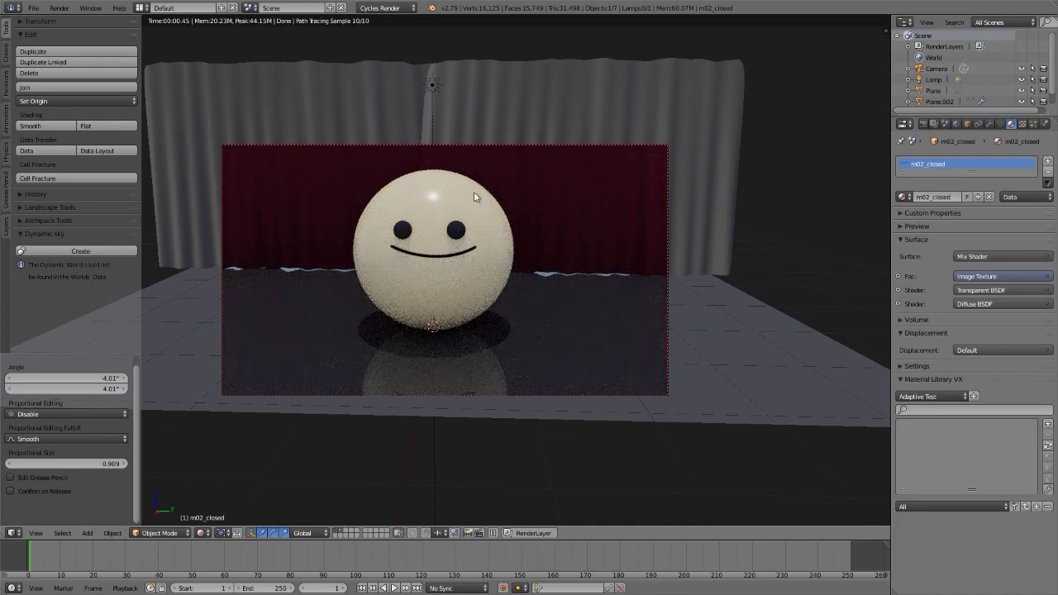
# Step: Trackball-rotate the head with its face by about -9.17° and 9.17°, and select the floor plane
pyautogui.rightClick(476, 192)
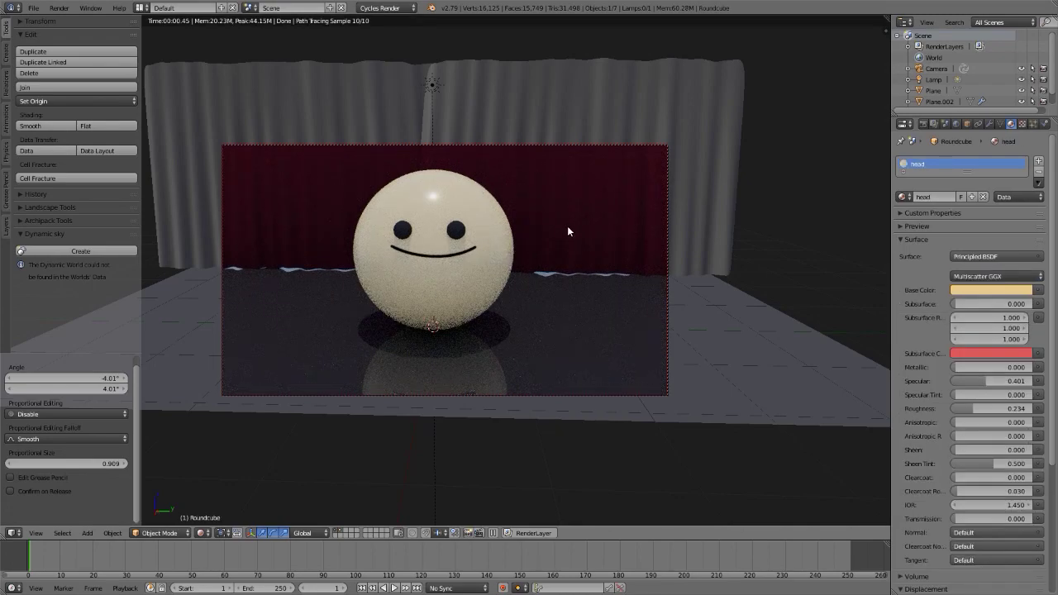
pyautogui.press('r')
pyautogui.press('r')
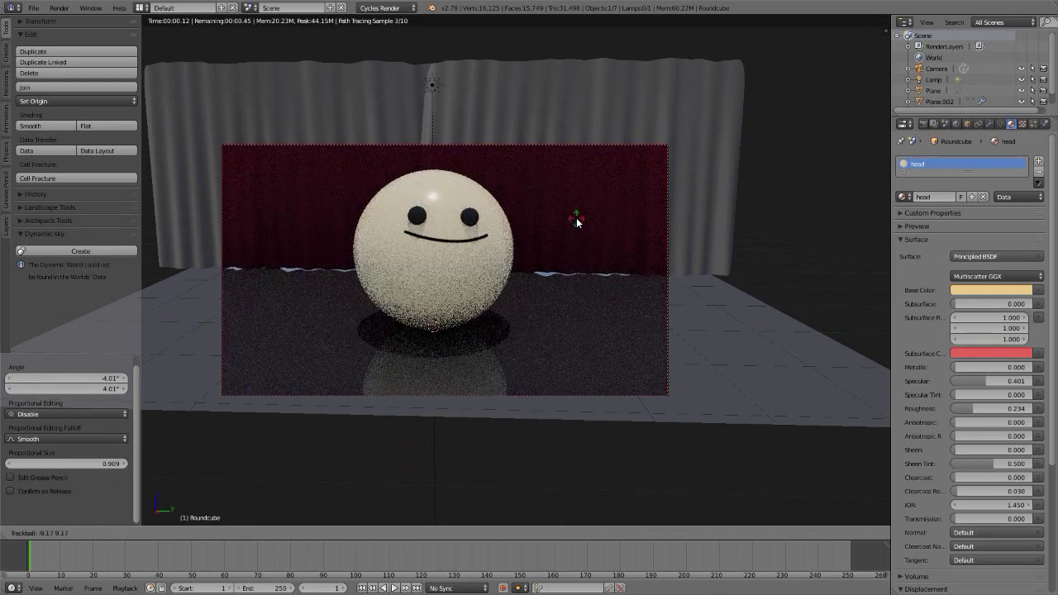
pyautogui.click(577, 217)
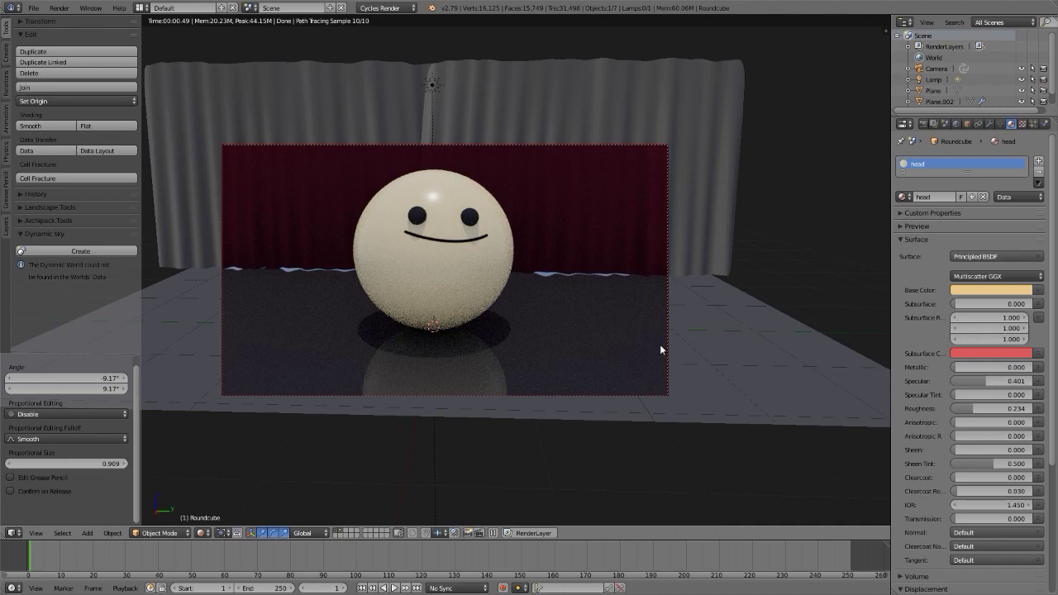
pyautogui.rightClick(703, 356)
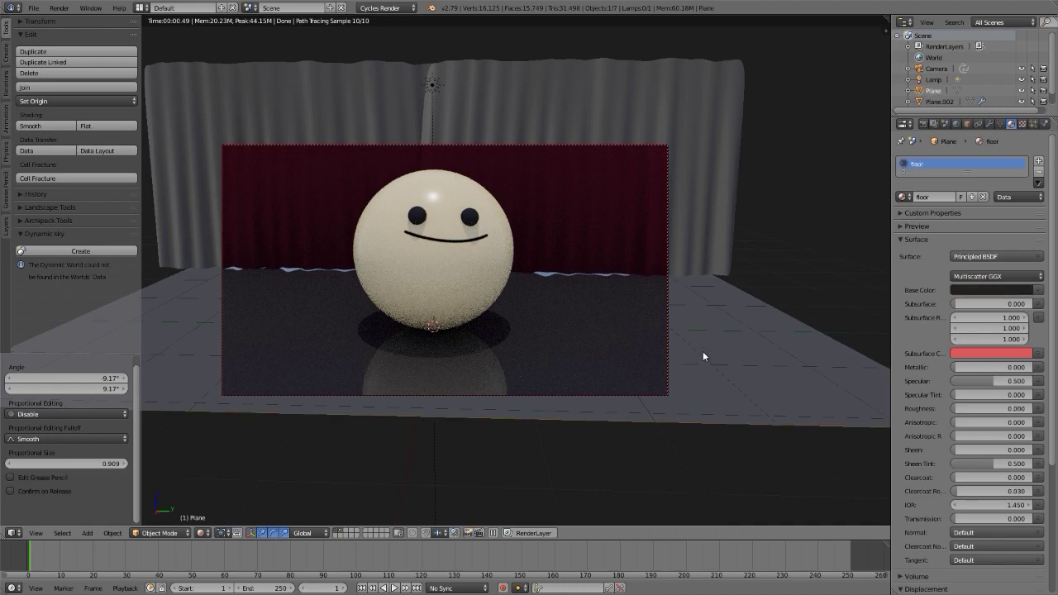
pyautogui.press('g')
pyautogui.press('x')
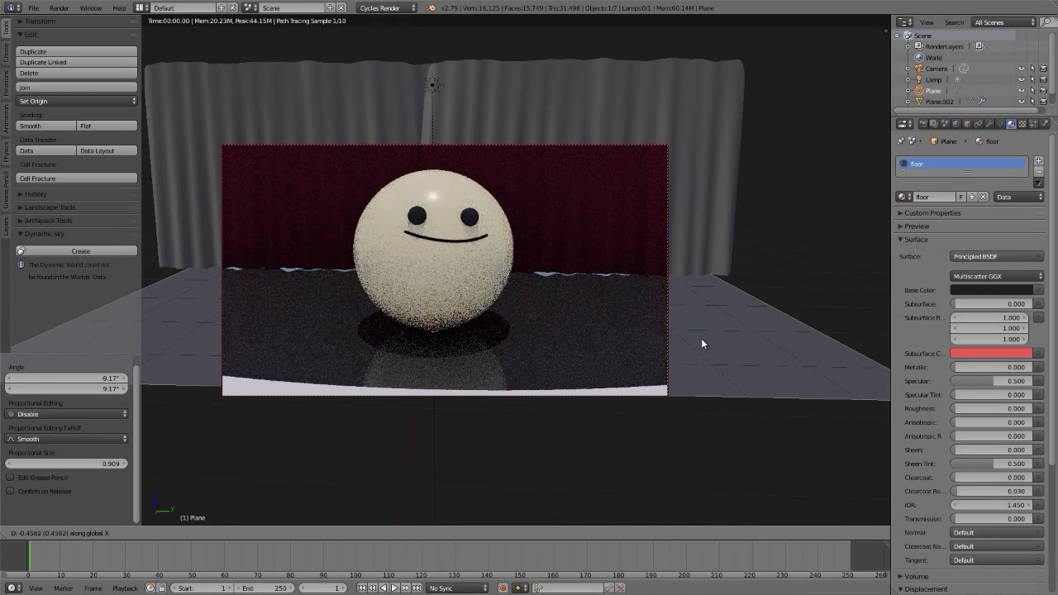
pyautogui.rightClick(700, 338)
# Step: Scale the floor plane's mesh by about 1.219 along X in Edit Mode
pyautogui.press('Tab')
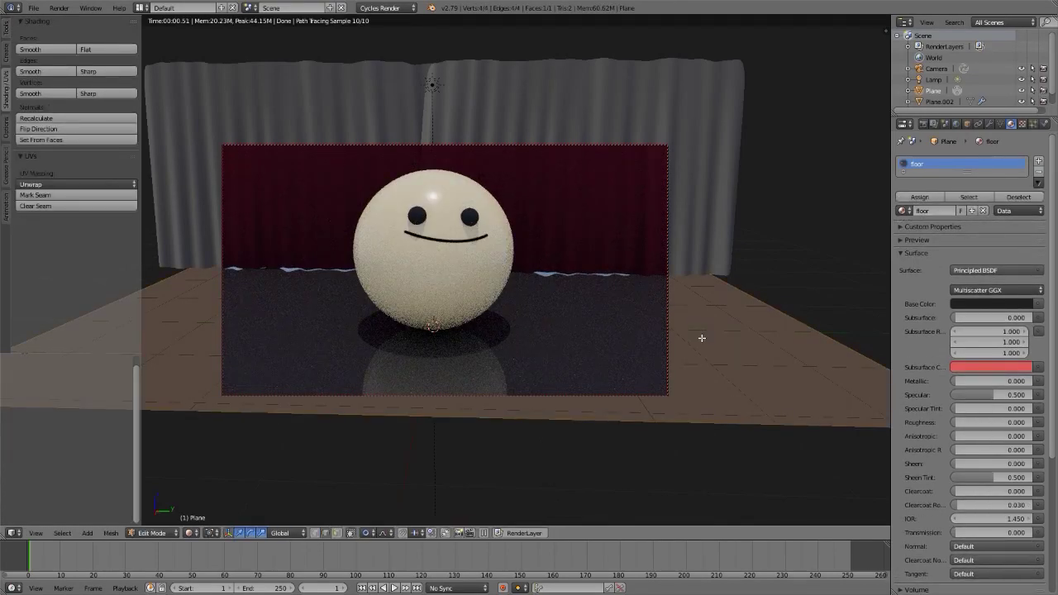
pyautogui.press('s')
pyautogui.press('x')
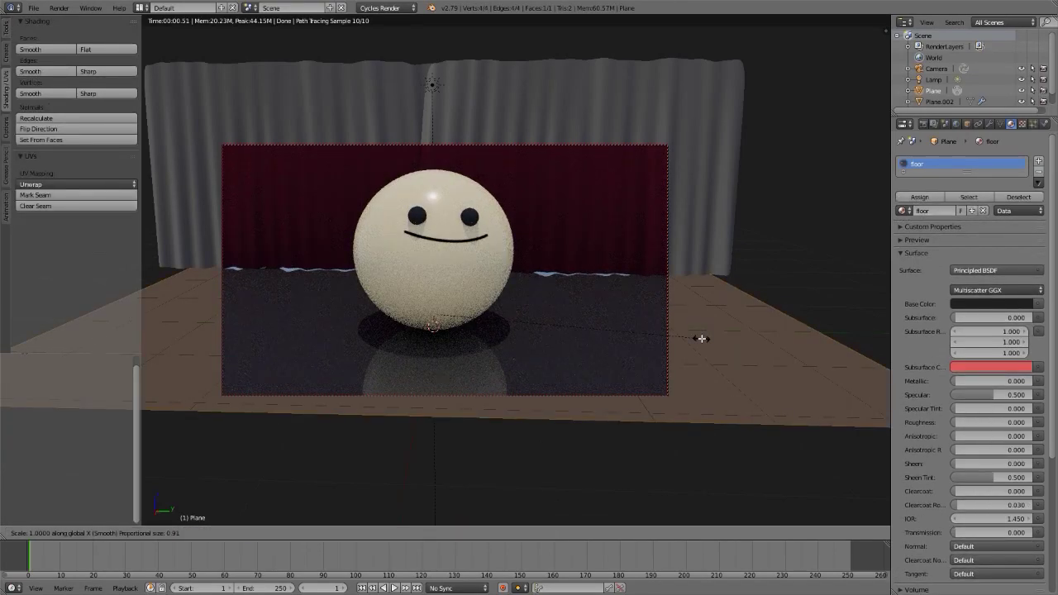
pyautogui.click(760, 333)
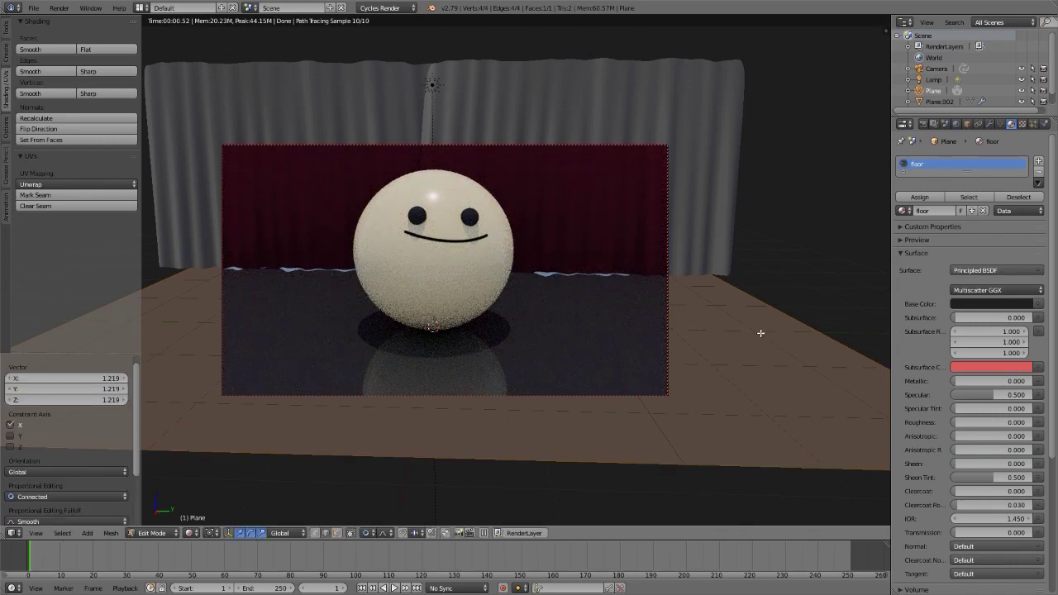
pyautogui.scroll(-4, 714, 371)
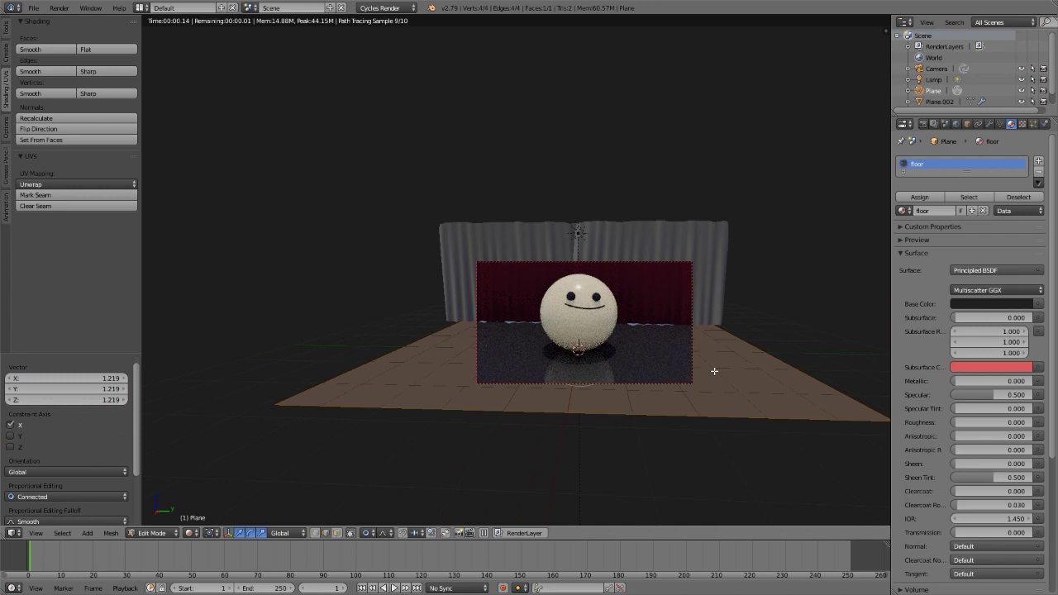
# Step: Return to solid shading and extrude the floor's rear edge about 4.019 units up along Z as a back wall
pyautogui.press('KP_0')
pyautogui.hotkey('shift', 'z')
pyautogui.moveTo(518, 275)
pyautogui.mouseDown(button='middle')
pyautogui.moveTo(368, 302)
pyautogui.moveTo(405, 296)
pyautogui.mouseUp(button='middle')
pyautogui.rightClick(382, 284)
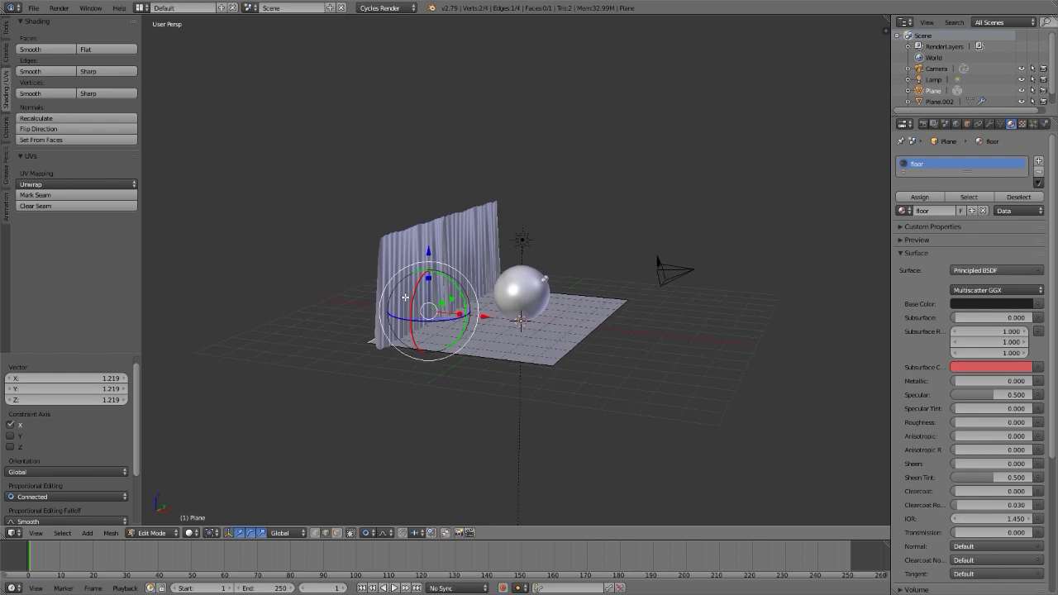
pyautogui.press('e')
pyautogui.press('z')
pyautogui.click(468, 225)
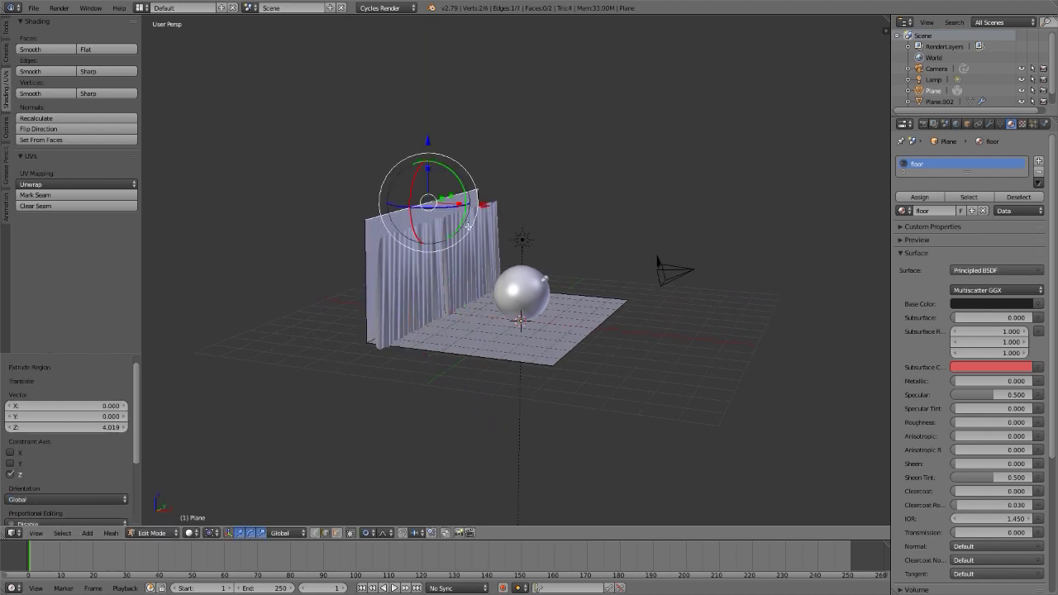
# Step: Select the back wall and move it backwards along X, away from the curtain
pyautogui.scroll(3, 373, 357)
pyautogui.moveTo(376, 357); pyautogui.dragTo(389, 349, button='middle')
pyautogui.keyDown('ctrl'); pyautogui.keyDown('alt'); pyautogui.rightClick(369, 323); pyautogui.keyUp('alt'); pyautogui.keyUp('ctrl')
pyautogui.moveTo(377, 283); pyautogui.dragTo(417, 256, button='middle')
pyautogui.press('g')
pyautogui.press('x')
pyautogui.click(385, 303)
# Step: Bevel the edge between floor and back wall with 4 segments and an offset of about 0.461
pyautogui.rightClick(337, 307)
pyautogui.hotkey('ctrl', 'b')
pyautogui.scroll(3, 453, 297)
pyautogui.click(458, 296)
# Step: Move the back wall and its curved base along X towards the curtain, and leave Edit Mode
pyautogui.keyDown('shift'); pyautogui.rightClick(319, 105); pyautogui.keyUp('shift')
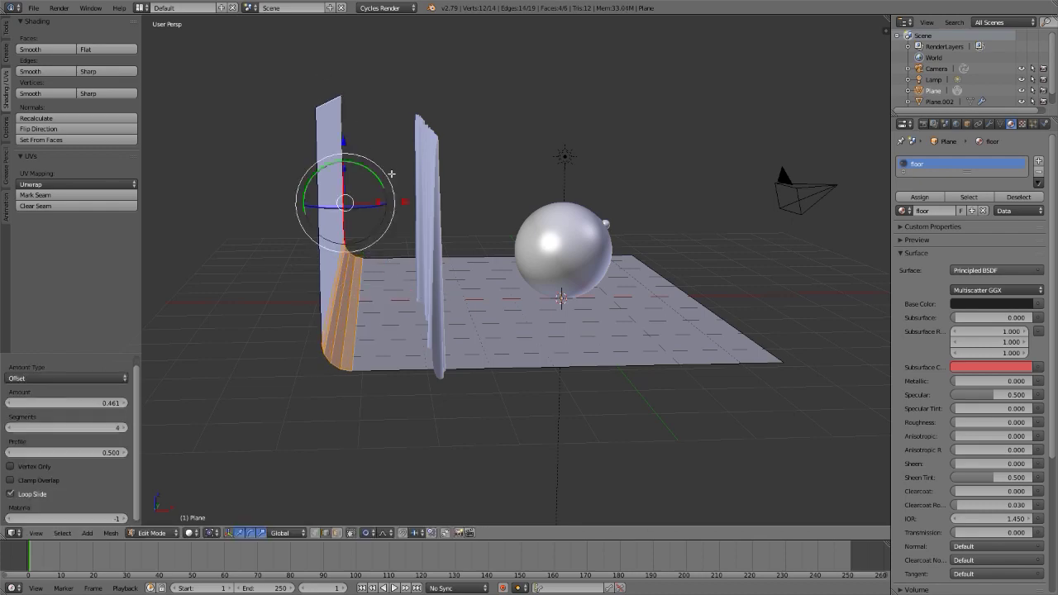
pyautogui.press('g')
pyautogui.press('x')
pyautogui.click(446, 207)
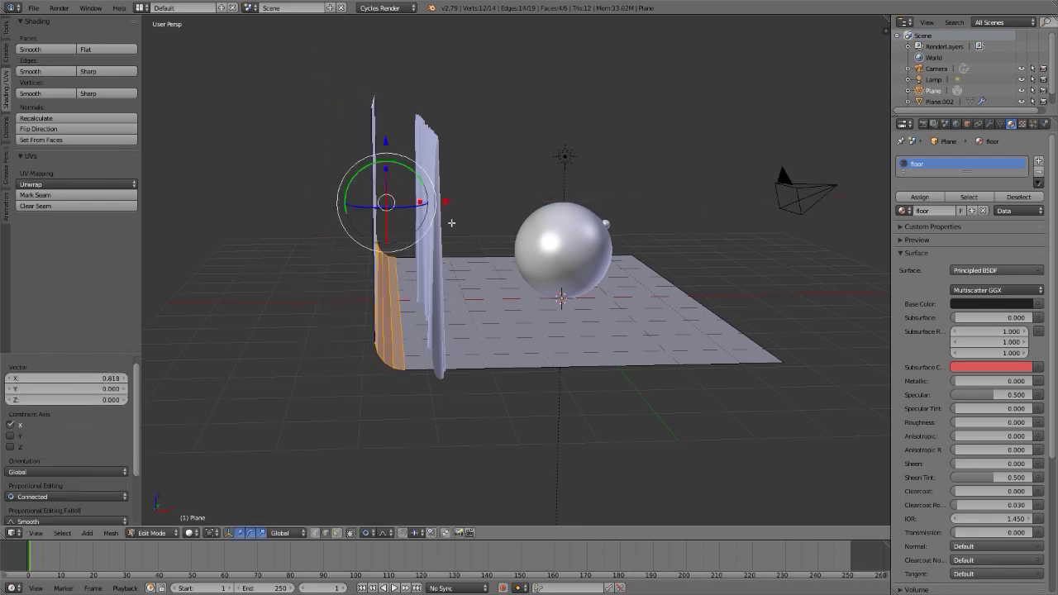
pyautogui.press('Tab')
# Step: Check the stage and character from the camera in rendered shading, and return to solid shading
pyautogui.press('KP_0')
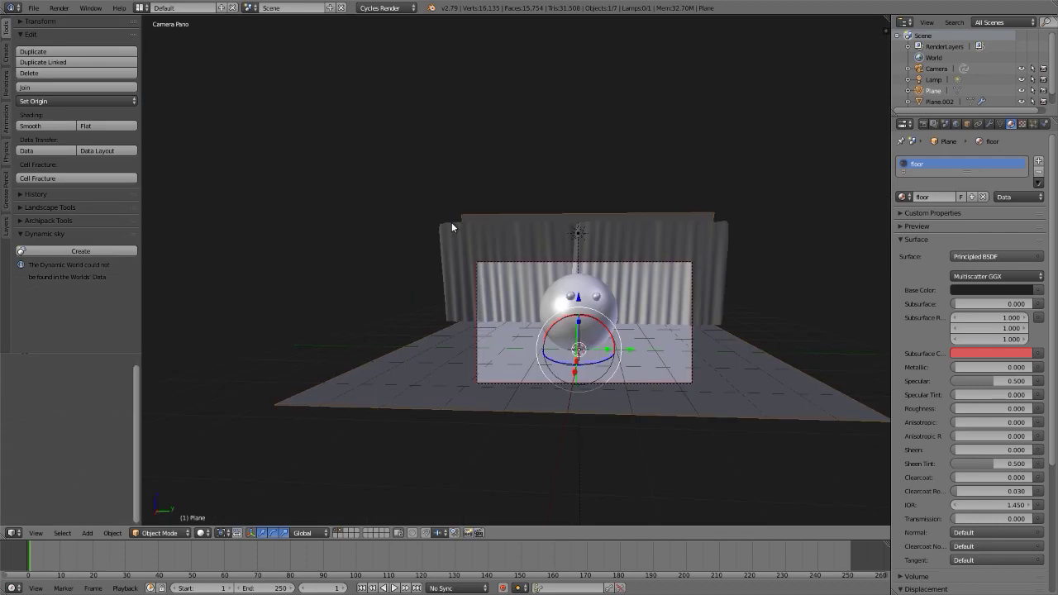
pyautogui.hotkey('shift', 'z')
pyautogui.press('Home')
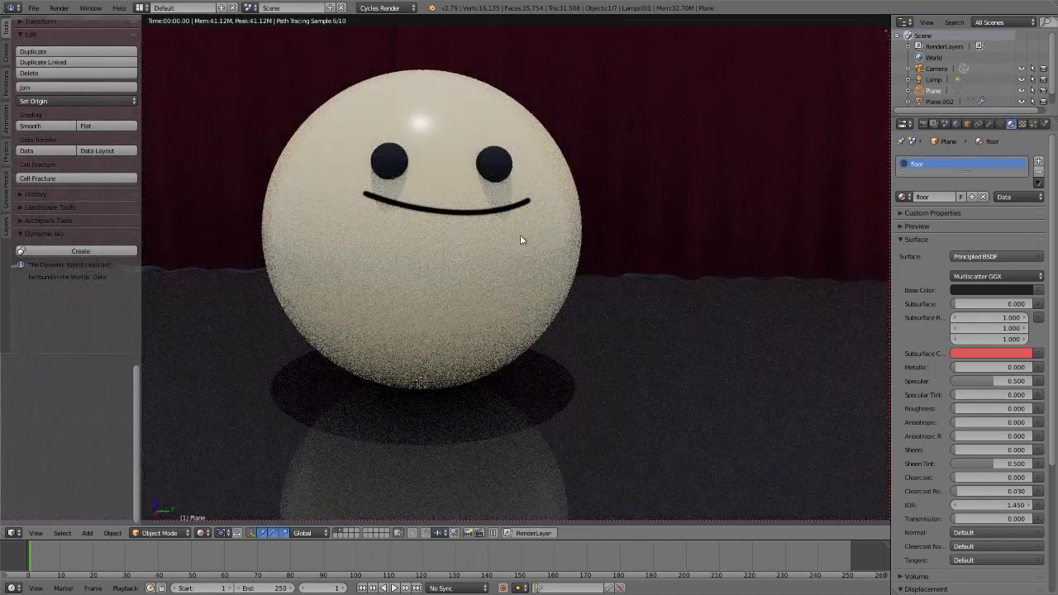
pyautogui.scroll(-2, 518, 232)
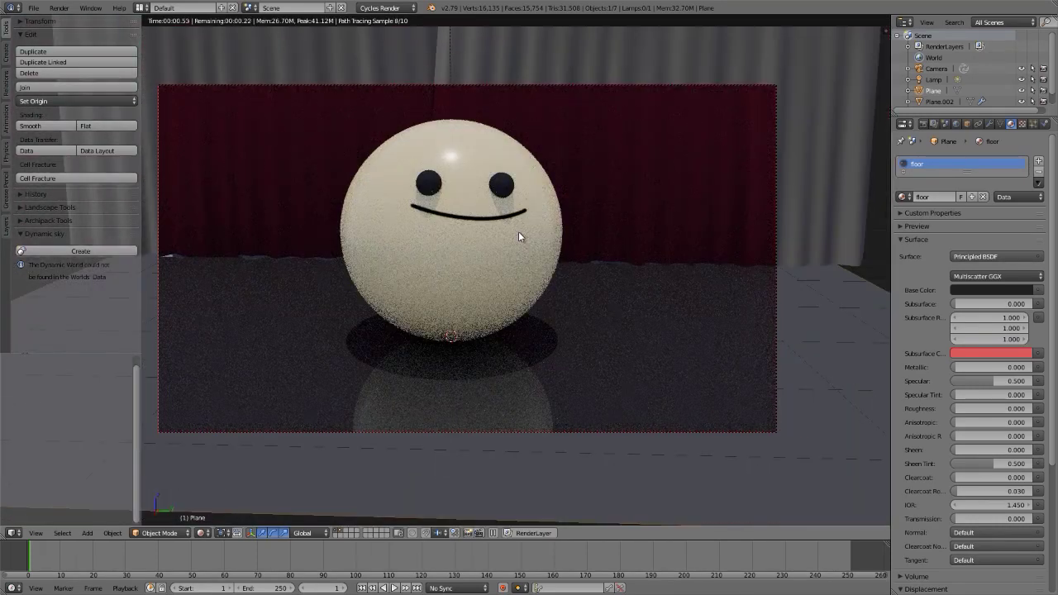
pyautogui.hotkey('shift', 'z')
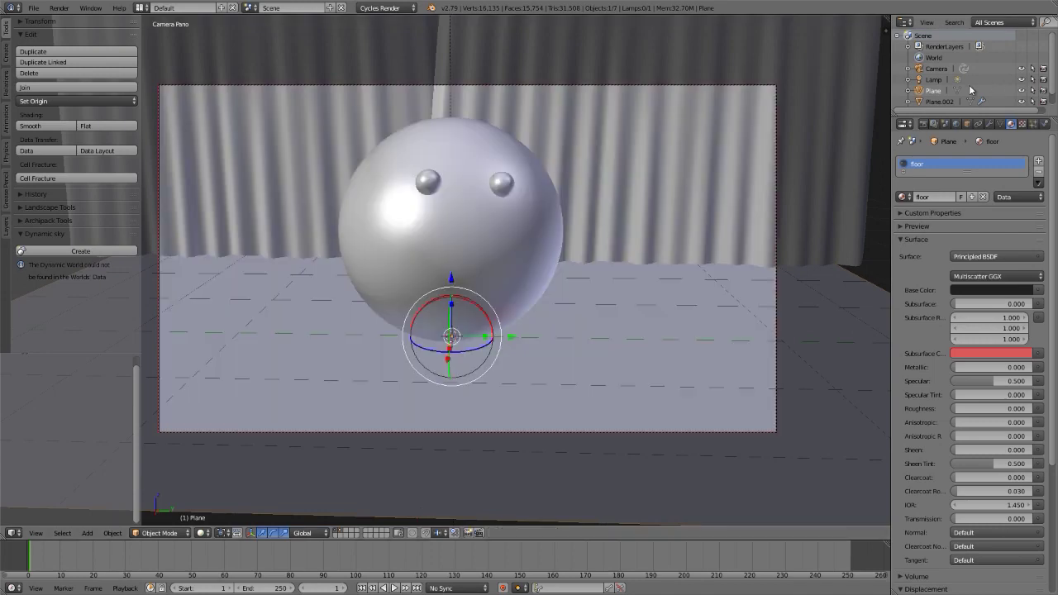
# Step: Turn the outliner area into a 3D view from the camera and the main viewport into a node editor
pyautogui.hotkey('shift', 'F5')
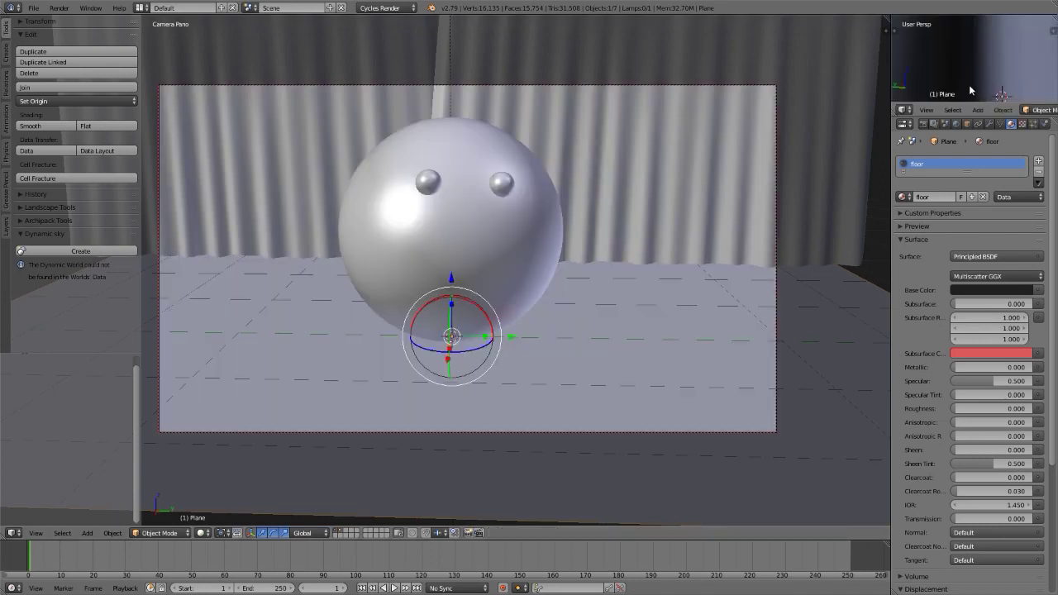
pyautogui.press('KP_0')
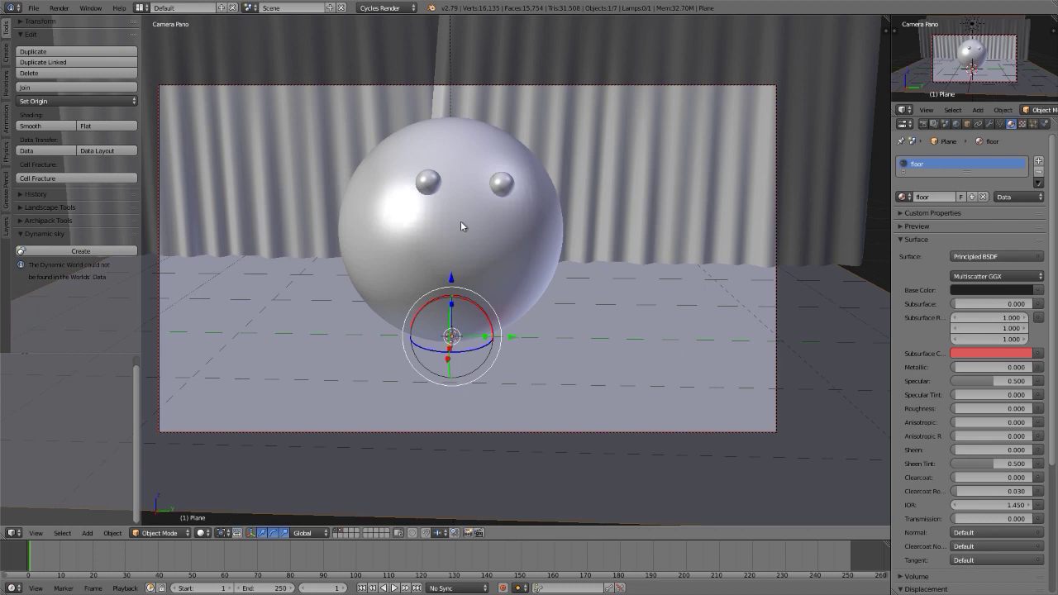
pyautogui.hotkey('shift', 'F3')
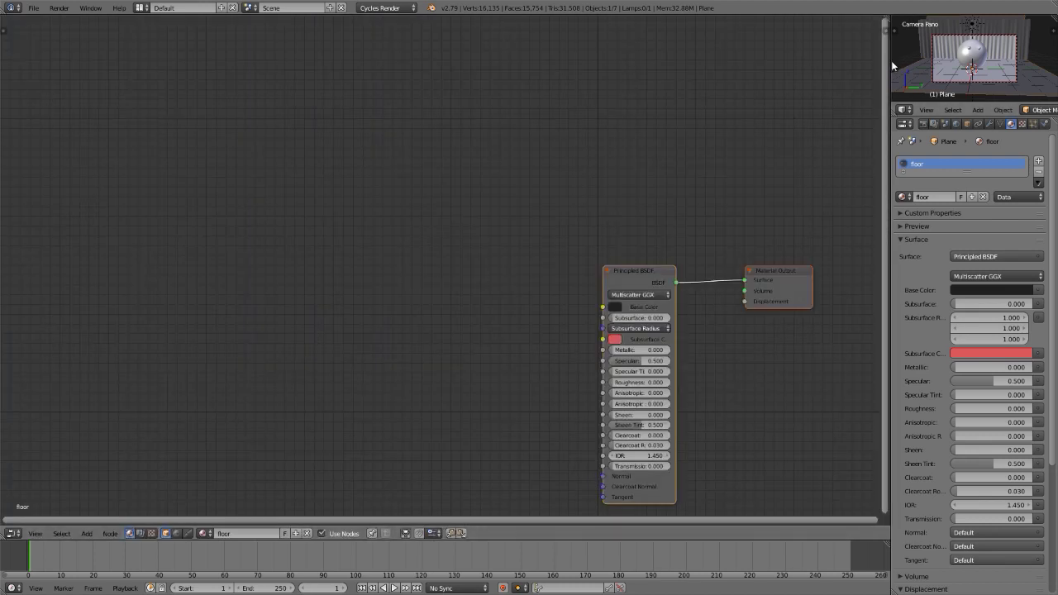
# Step: Enlarge the small 3D view, fit the camera frame in it and set it to rendered shading
pyautogui.moveTo(890, 62); pyautogui.dragTo(808, 62)
pyautogui.moveTo(909, 118); pyautogui.dragTo(910, 217)
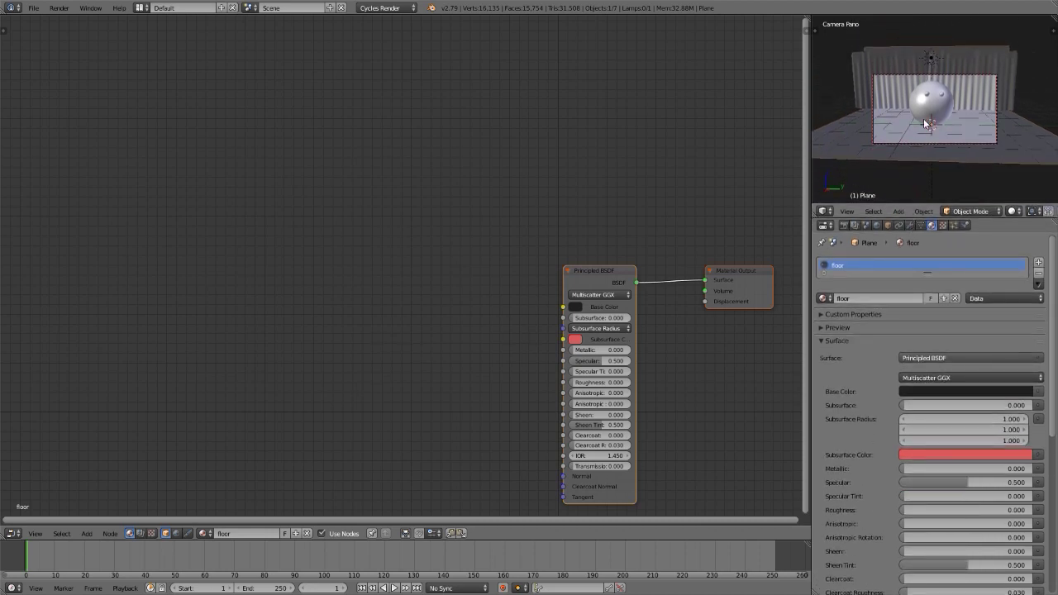
pyautogui.press('Home')
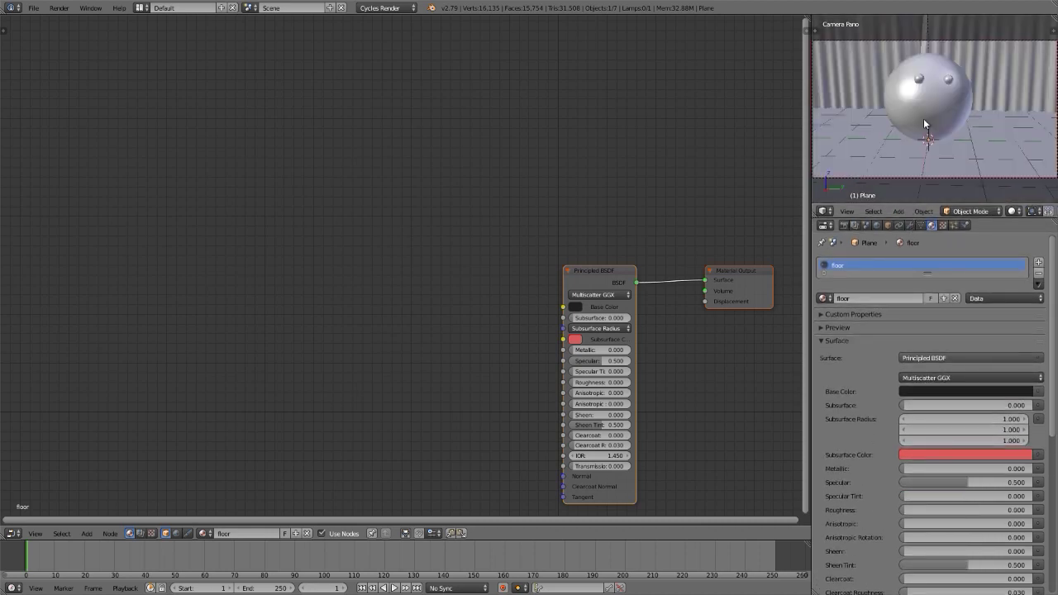
pyautogui.hotkey('shift', 'z')
# Step: Select the mouth plane and arrange its Image Texture, Transparent and Diffuse nodes compactly before the Mix Shader
pyautogui.rightClick(933, 99)
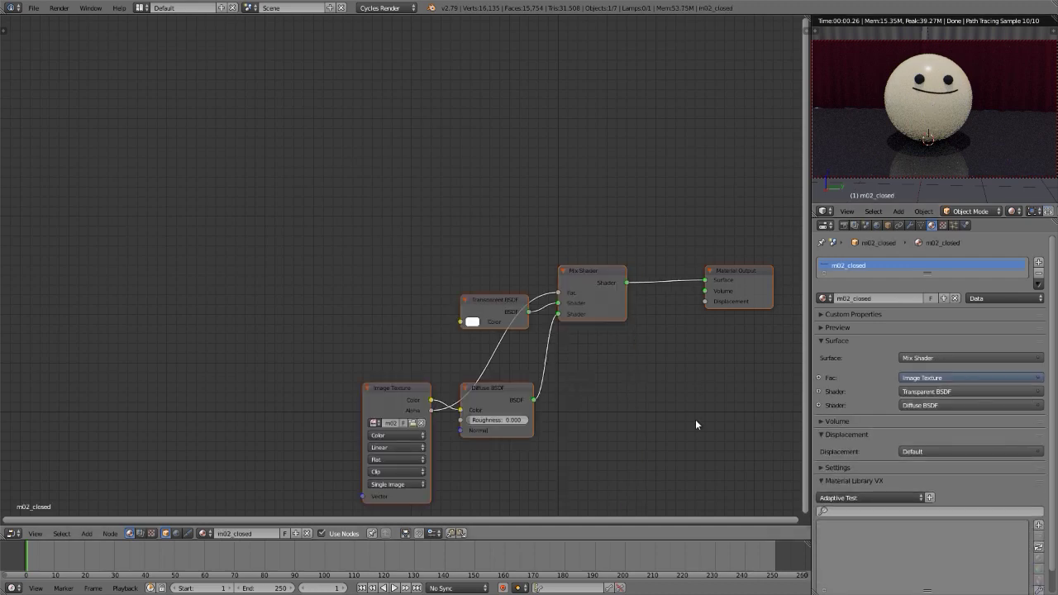
pyautogui.moveTo(651, 395); pyautogui.dragTo(629, 337, button='middle')
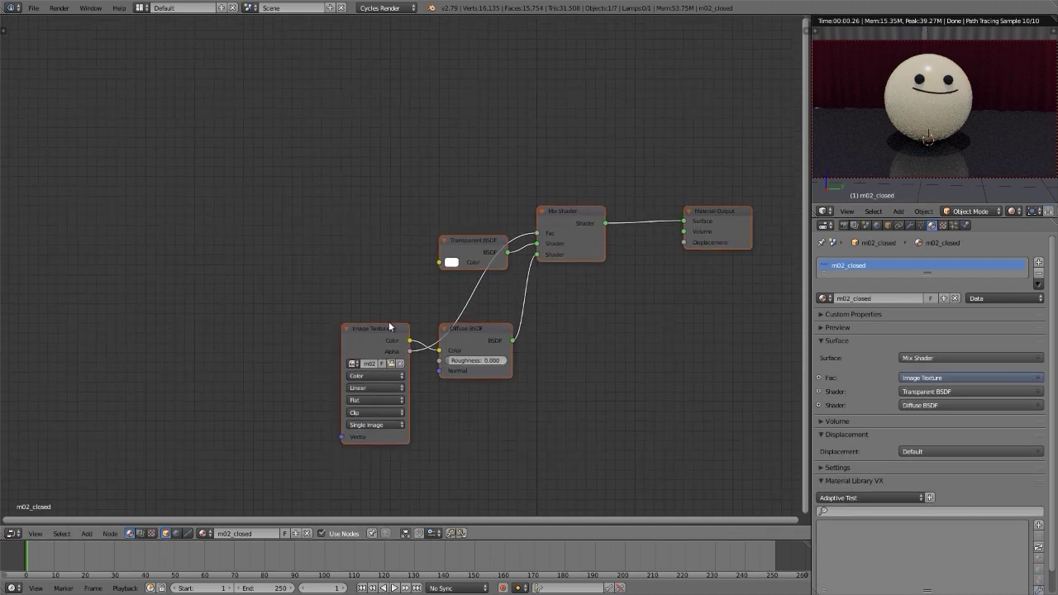
pyautogui.moveTo(389, 327); pyautogui.dragTo(354, 197)
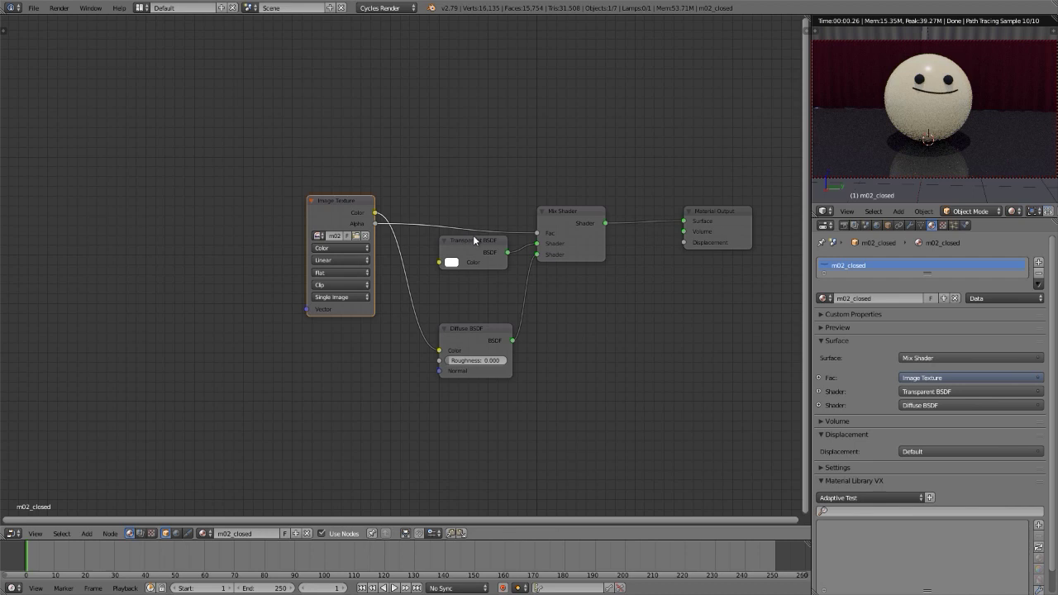
pyautogui.moveTo(474, 240); pyautogui.dragTo(464, 238)
pyautogui.moveTo(486, 336); pyautogui.dragTo(472, 271)
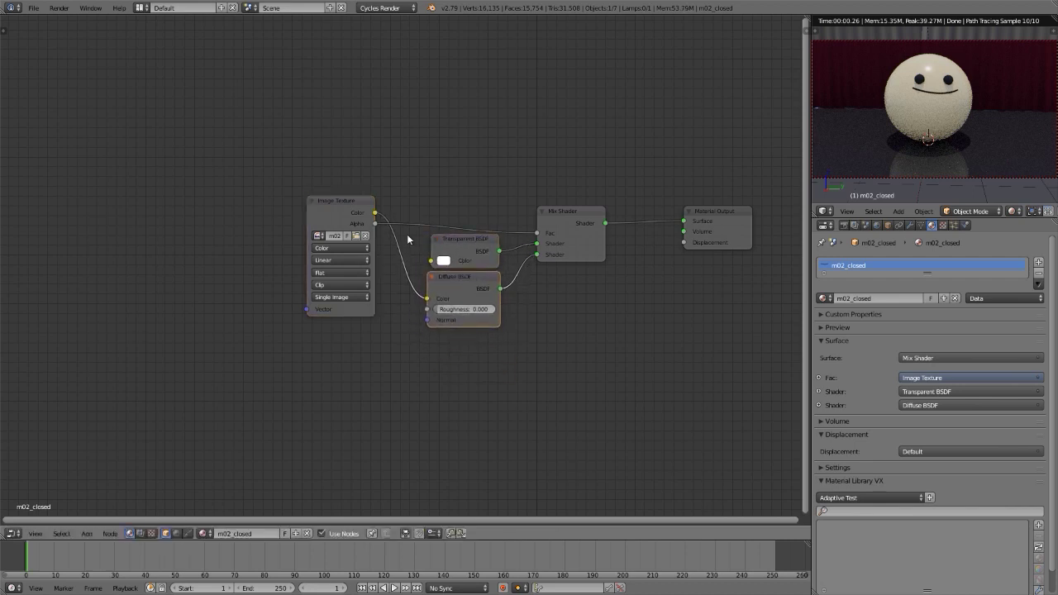
# Step: Move the Material Output node away from the Mix Shader to make room between them
pyautogui.moveTo(317, 189); pyautogui.dragTo(157, 157, button='middle')
pyautogui.click(572, 185)
pyautogui.moveTo(572, 185); pyautogui.dragTo(699, 201)
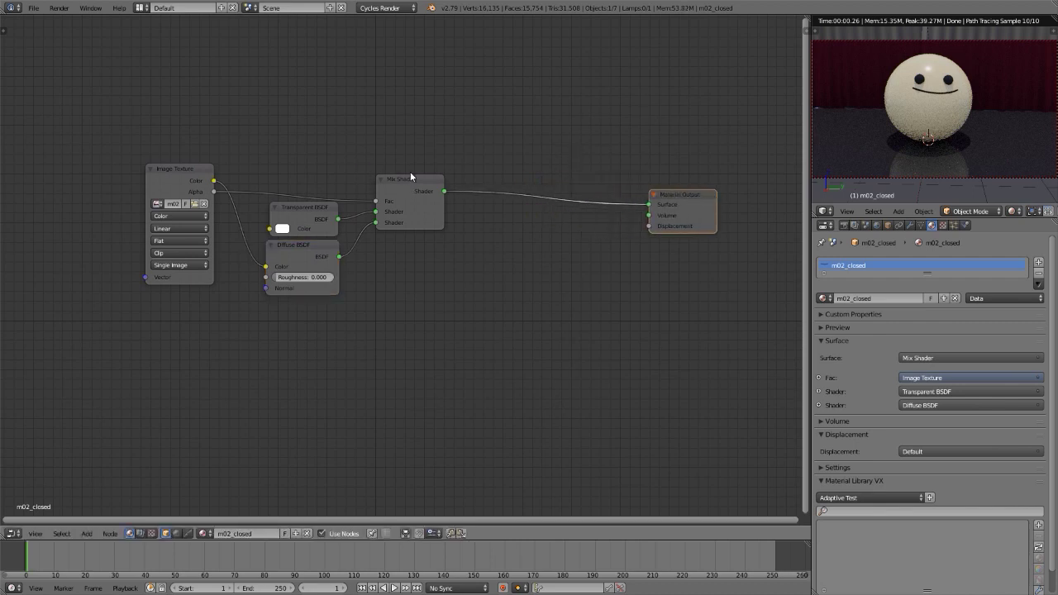
# Step: Duplicate every mouth material node except the Material Output and place the copies directly below the originals
pyautogui.hotkey('ctrl', 'i')
pyautogui.hotkey('shift', 'd')
pyautogui.press('y')
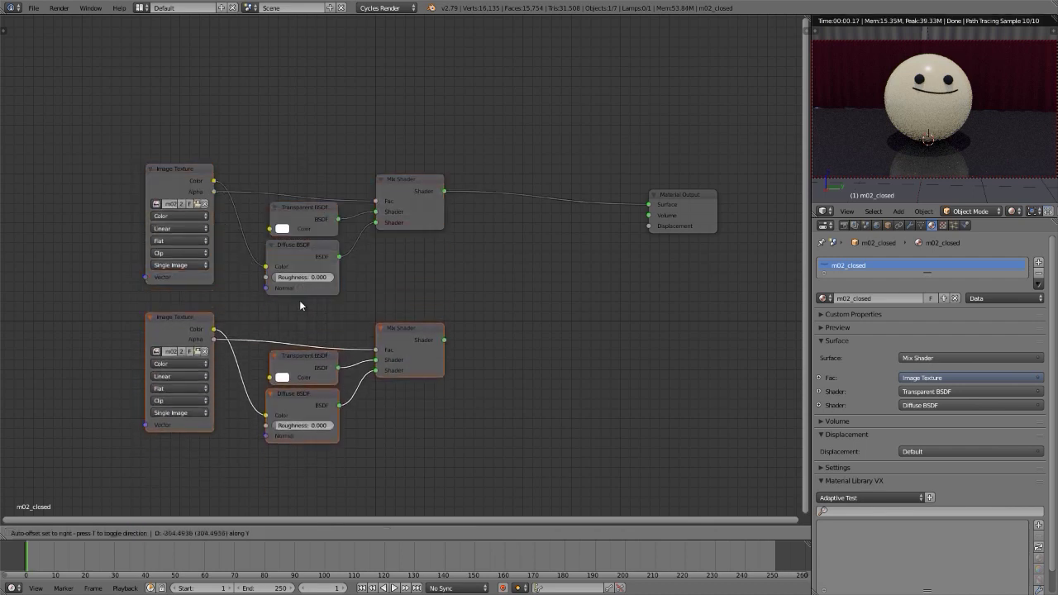
pyautogui.click(299, 302)
# Step: Insert another Mix Shader copy before the Material Output and connect the duplicated mouth shader to its second input
pyautogui.click(416, 338)
pyautogui.hotkey('shift', 'd')
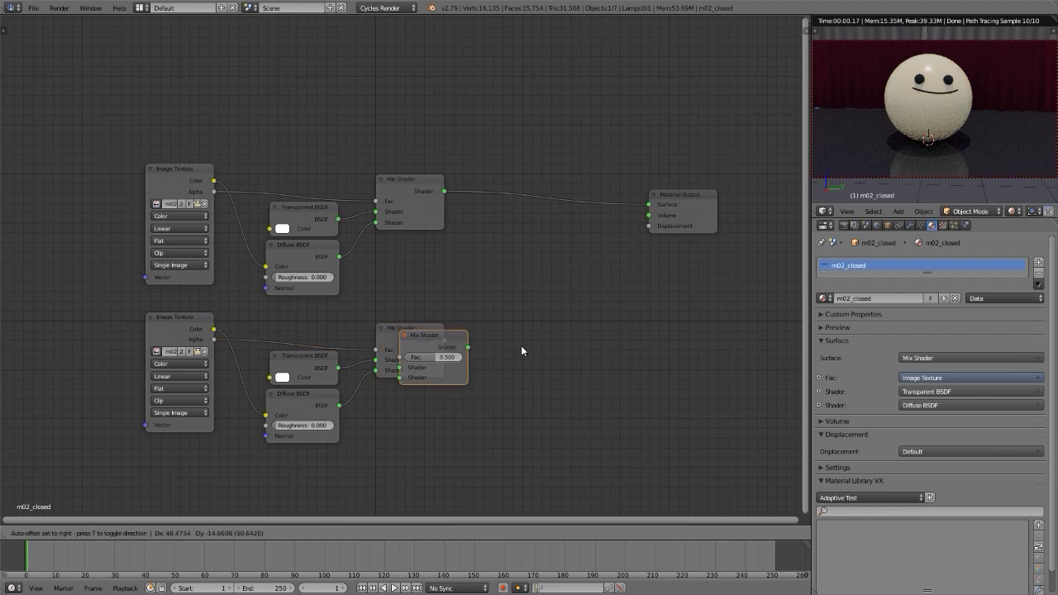
pyautogui.click(618, 220)
pyautogui.moveTo(444, 339); pyautogui.dragTo(527, 240)
# Step: Load m02_open_center.png into the duplicated Image Texture node
pyautogui.moveTo(385, 385); pyautogui.dragTo(538, 355, button='middle')
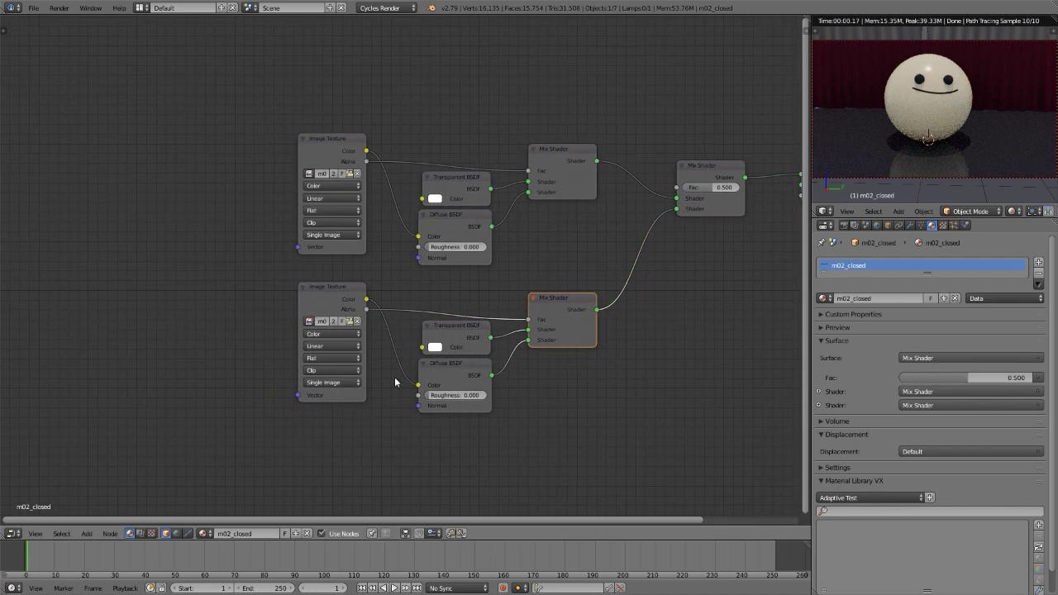
pyautogui.click(333, 290)
pyautogui.click(350, 321)
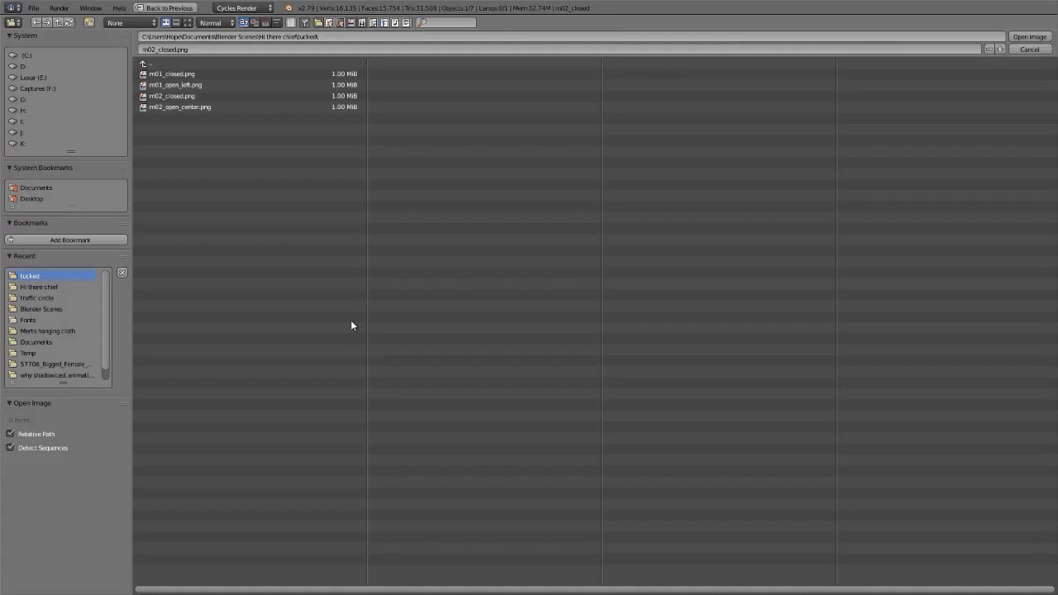
pyautogui.click(143, 106)
pyautogui.click(187, 22)
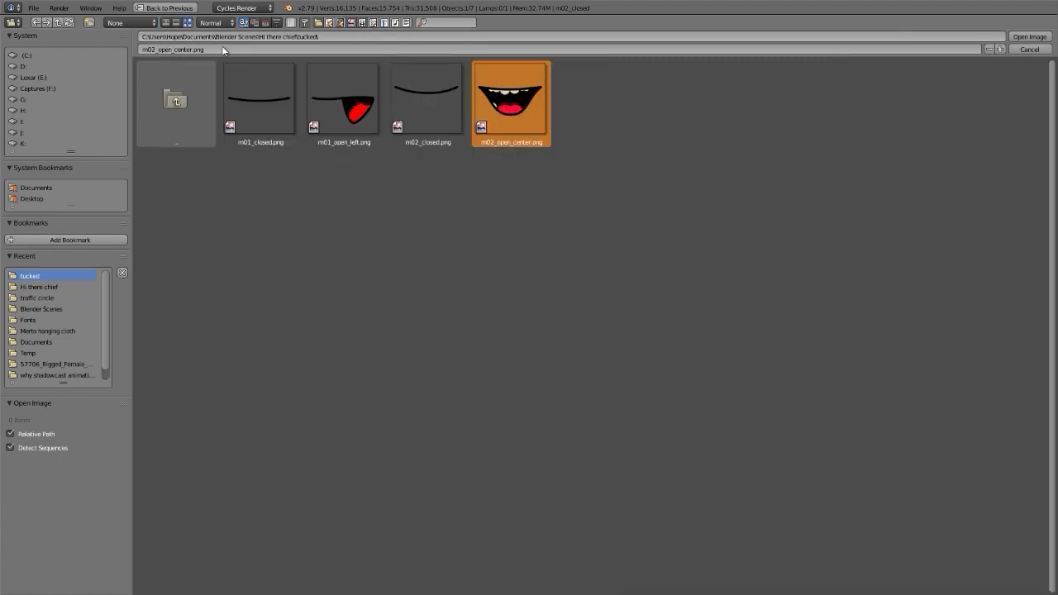
pyautogui.click(1029, 36)
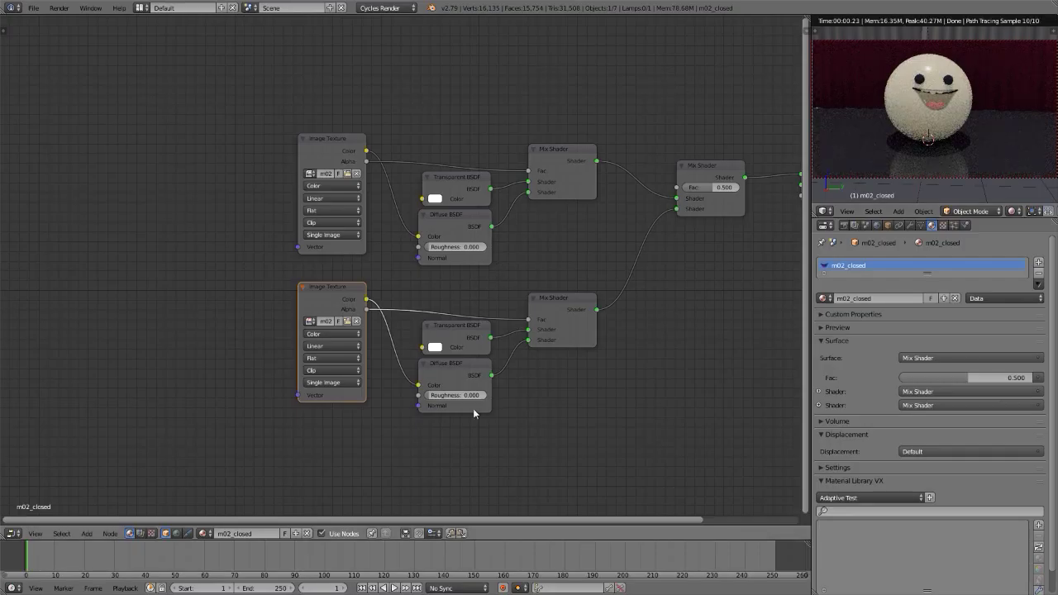
# Step: Try the final Mix Shader's factor at 1.000 and return it to 0.500
pyautogui.moveTo(472, 408); pyautogui.dragTo(298, 421, button='middle')
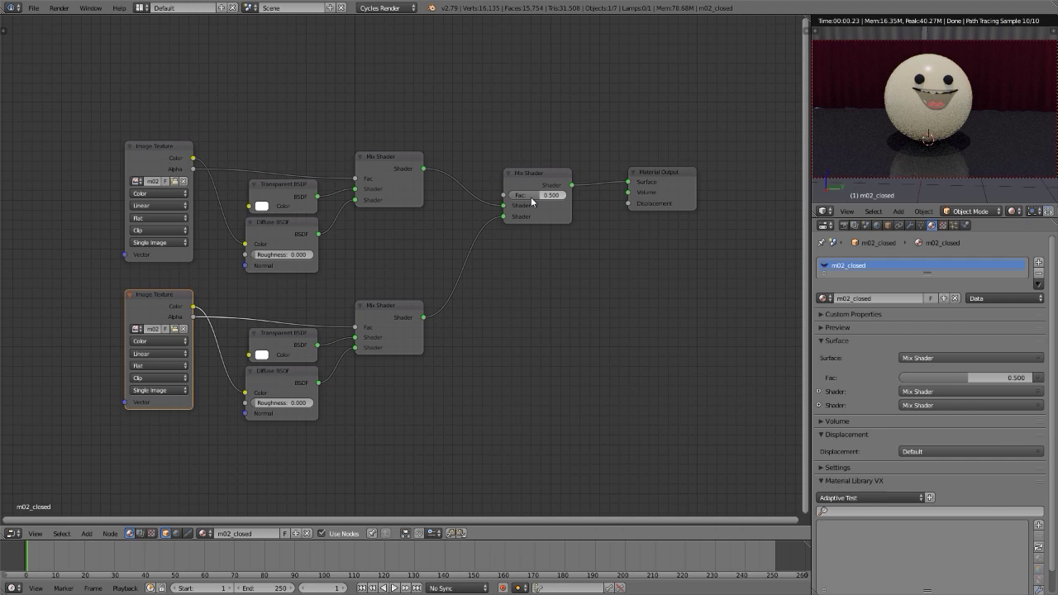
pyautogui.moveTo(541, 196); pyautogui.dragTo(570, 196)
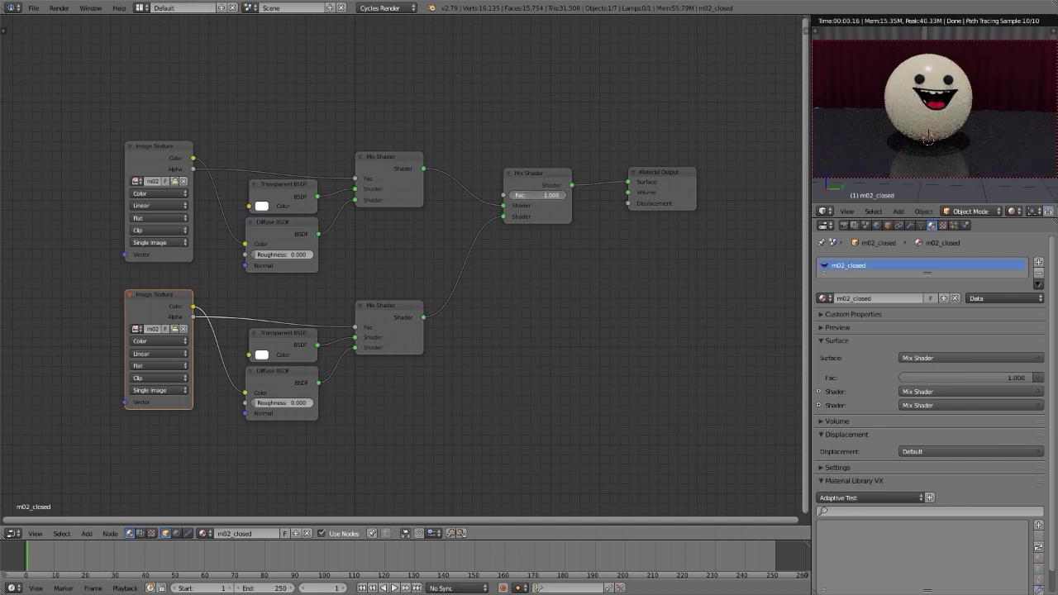
pyautogui.moveTo(570, 196); pyautogui.dragTo(541, 196)
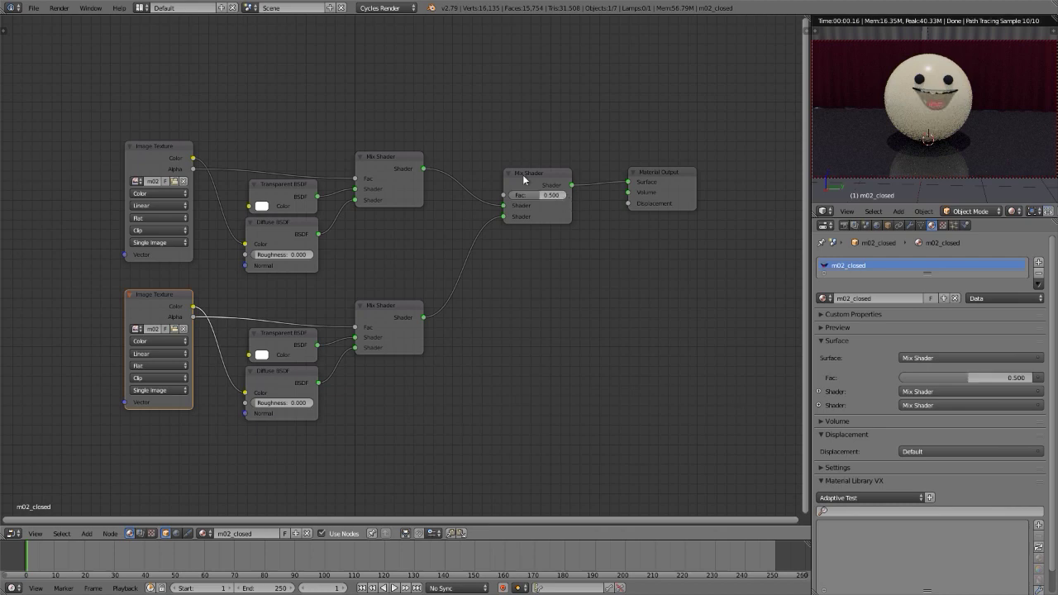
# Step: Move the final Mix Shader and Material Output together away from the other mouth nodes to make room
pyautogui.click(555, 176)
pyautogui.keyDown('shift'); pyautogui.click(666, 205); pyautogui.keyUp('shift')
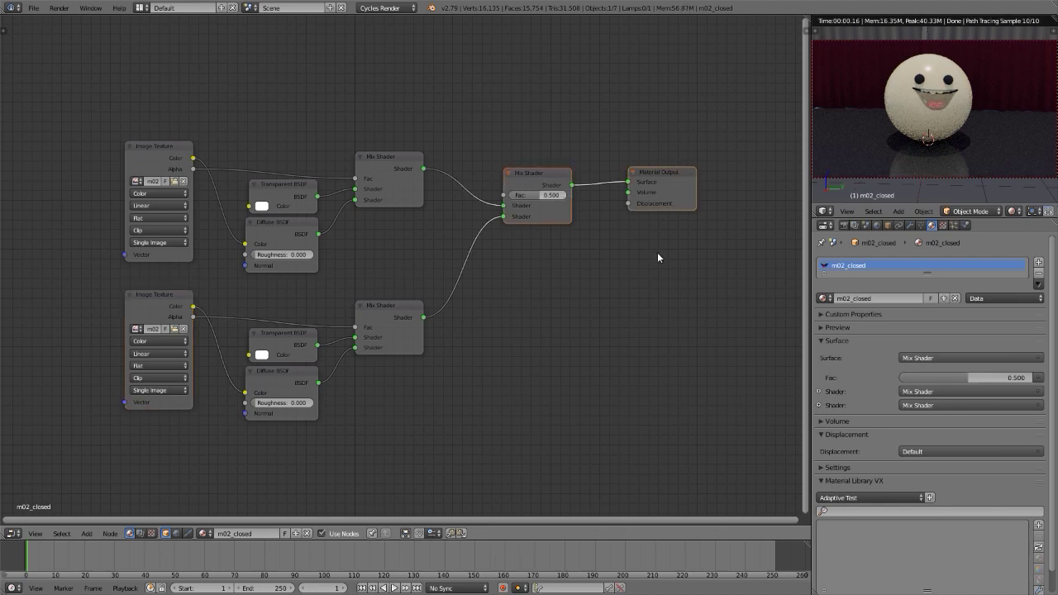
pyautogui.press('g')
pyautogui.moveTo(446, 215); pyautogui.dragTo(524, 306, button='middle')
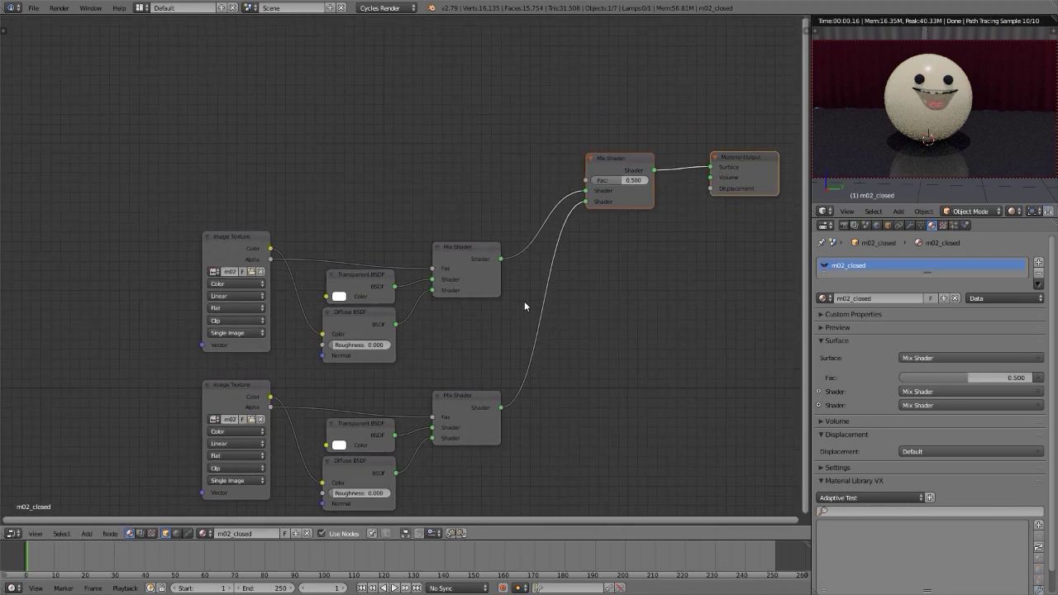
# Step: Add a Value input node above the upper Image Texture branch and connect it to the final Mix Shader's Fac
pyautogui.press('a')
pyautogui.hotkey('shift', 'a')
pyautogui.moveTo(515, 318)
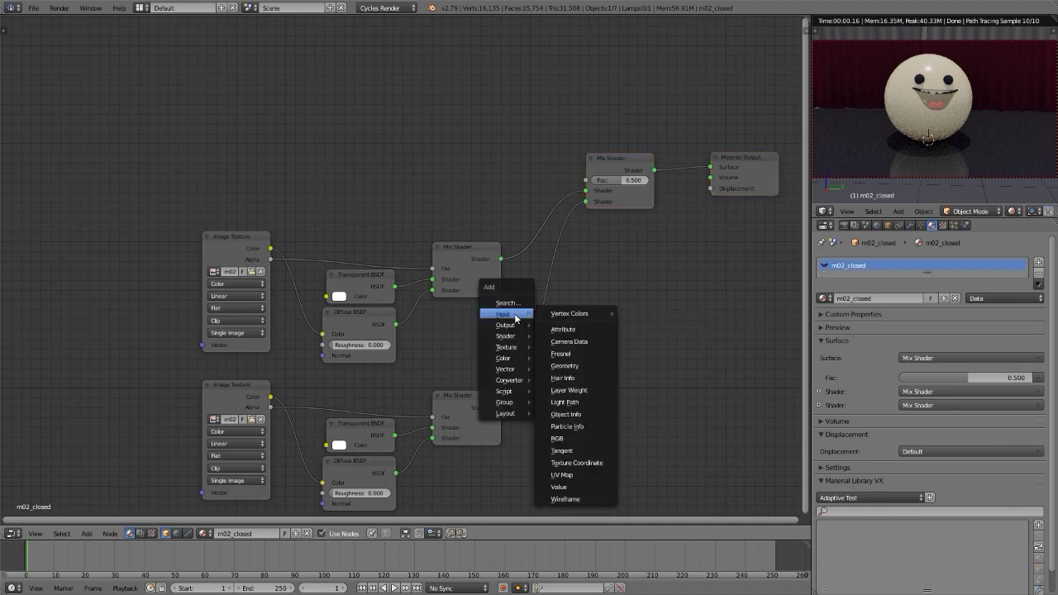
pyautogui.click(567, 488)
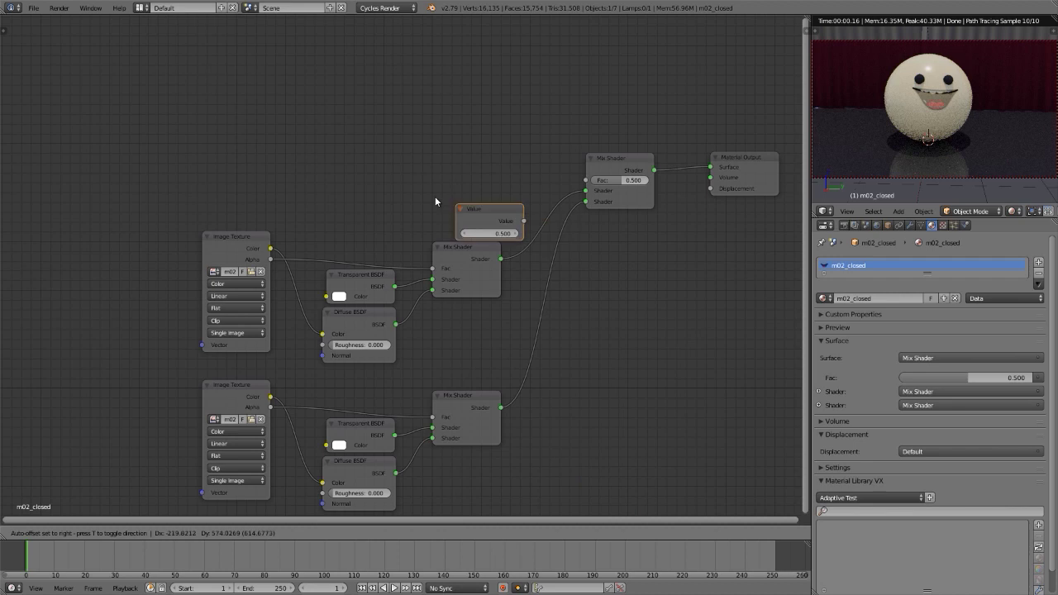
pyautogui.click(309, 170)
pyautogui.moveTo(375, 183); pyautogui.dragTo(586, 180)
# Step: Set the Value node's number to 0.000
pyautogui.doubleClick(340, 195)
pyautogui.write('0.5')
pyautogui.press('BackSpace')
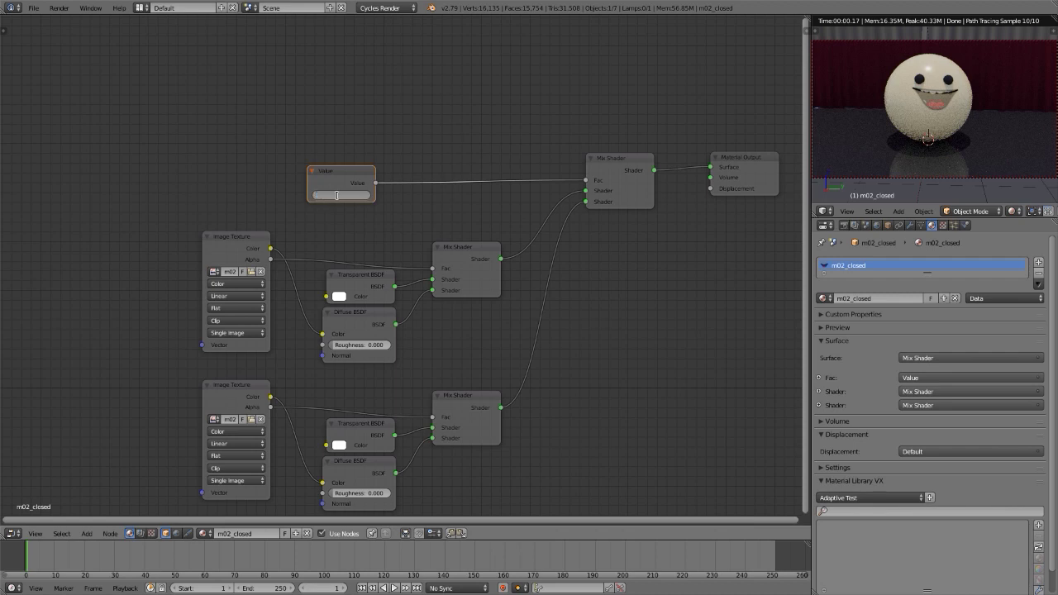
pyautogui.press('Escape')
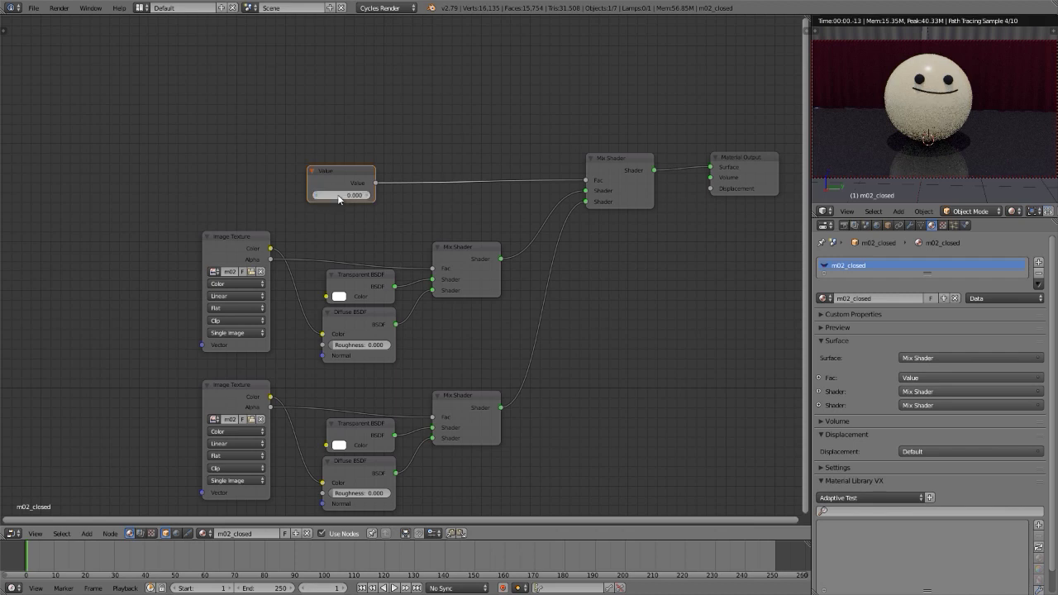
# Step: Insert a Math node on the link between the Value node and the final Mix Shader, and move the Value node slightly closer
pyautogui.hotkey('shift', 'a')
pyautogui.moveTo(338, 198)
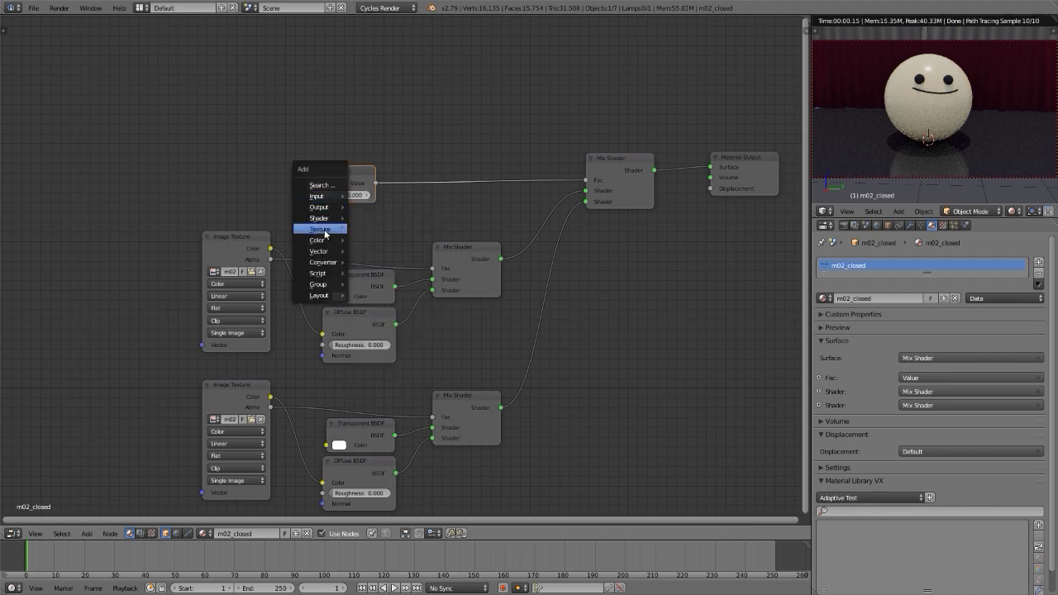
pyautogui.moveTo(334, 263)
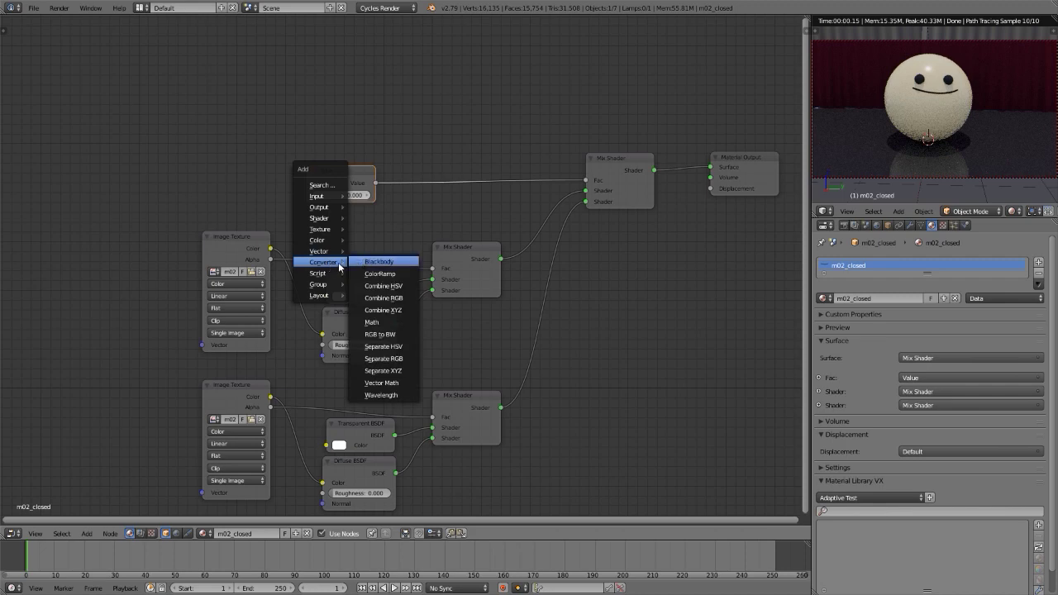
pyautogui.click(371, 322)
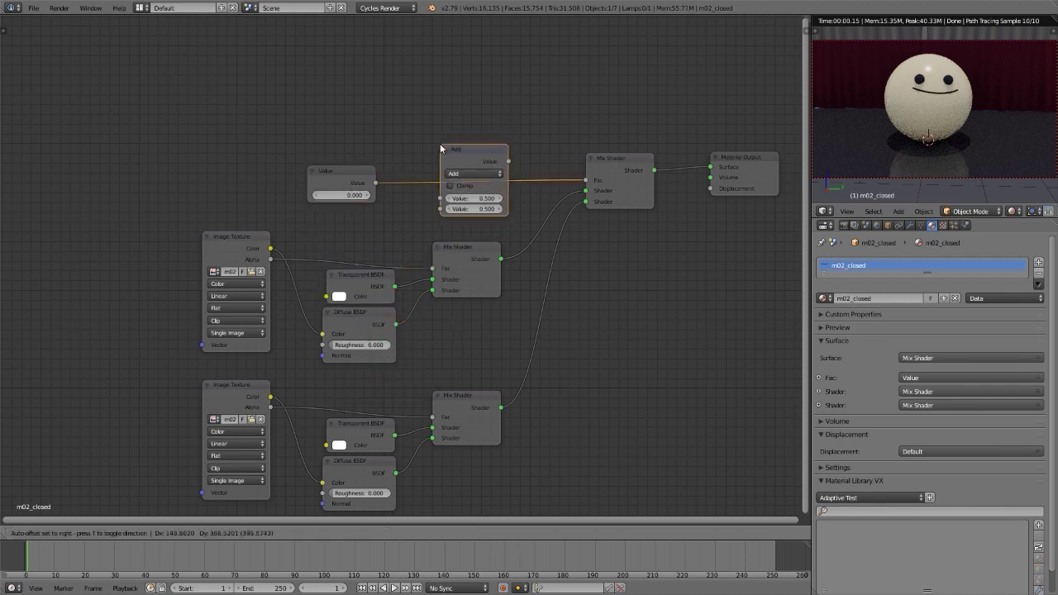
pyautogui.click(439, 149)
pyautogui.scroll(5, 476, 157)
pyautogui.moveTo(502, 161); pyautogui.dragTo(384, 162, button='middle')
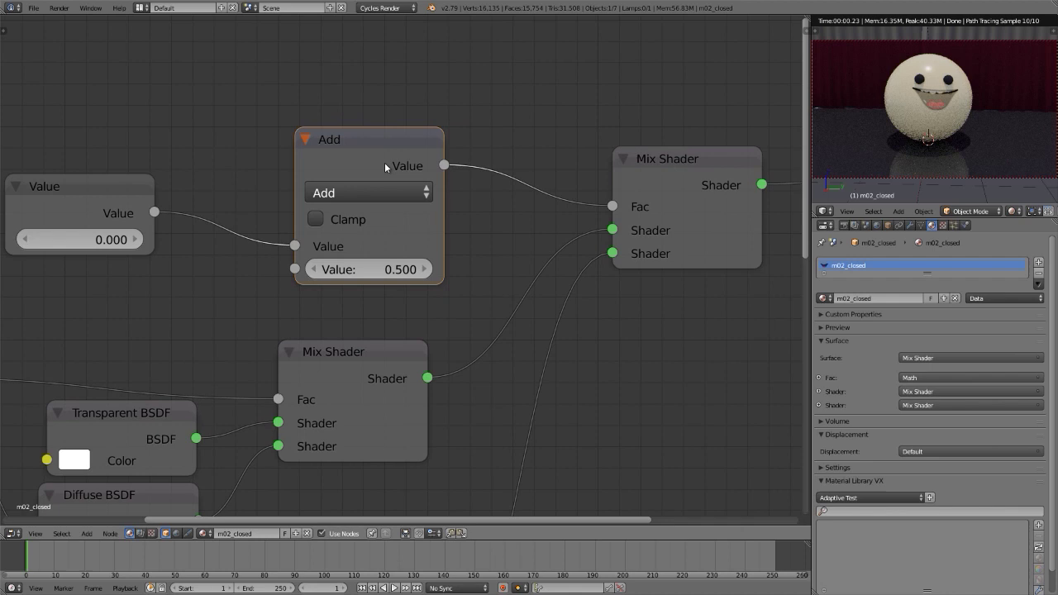
pyautogui.click(87, 185)
pyautogui.moveTo(87, 186); pyautogui.dragTo(111, 185)
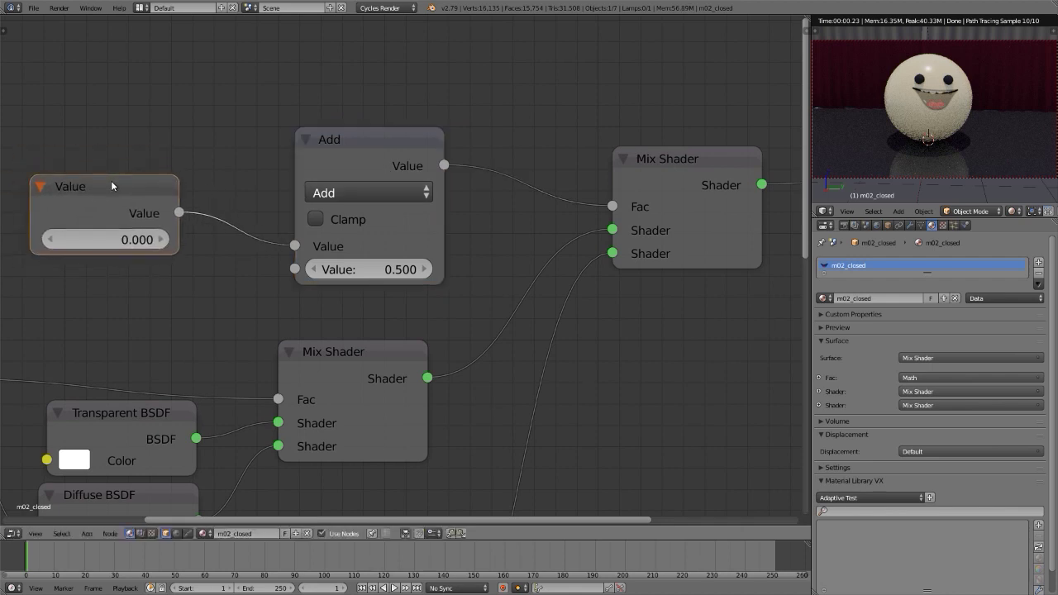
# Step: Change the Math node's operation to Greater Than and set its second value to 0.050
pyautogui.click(346, 139)
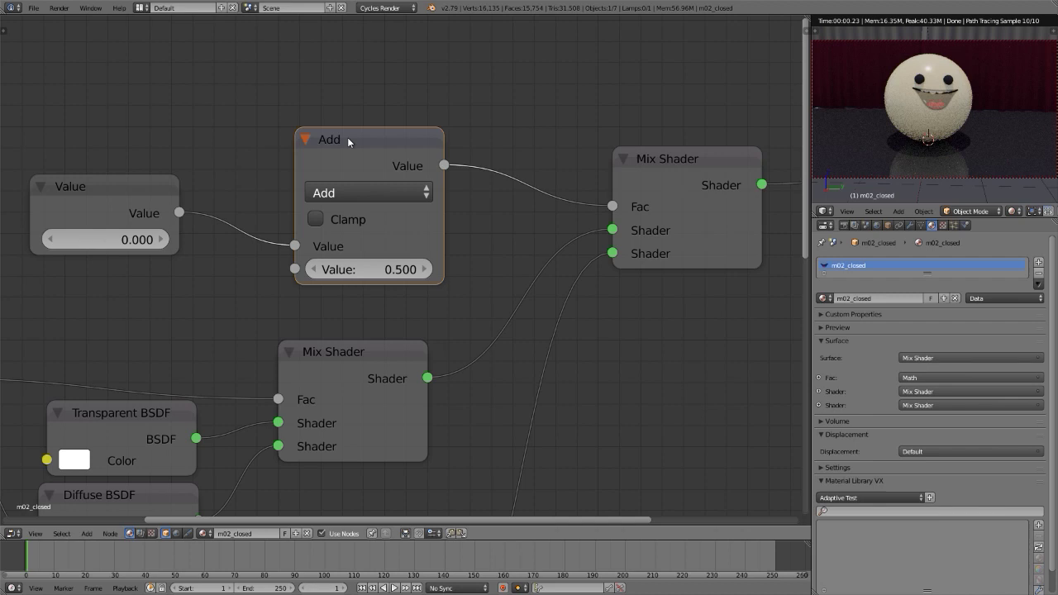
pyautogui.click(360, 191)
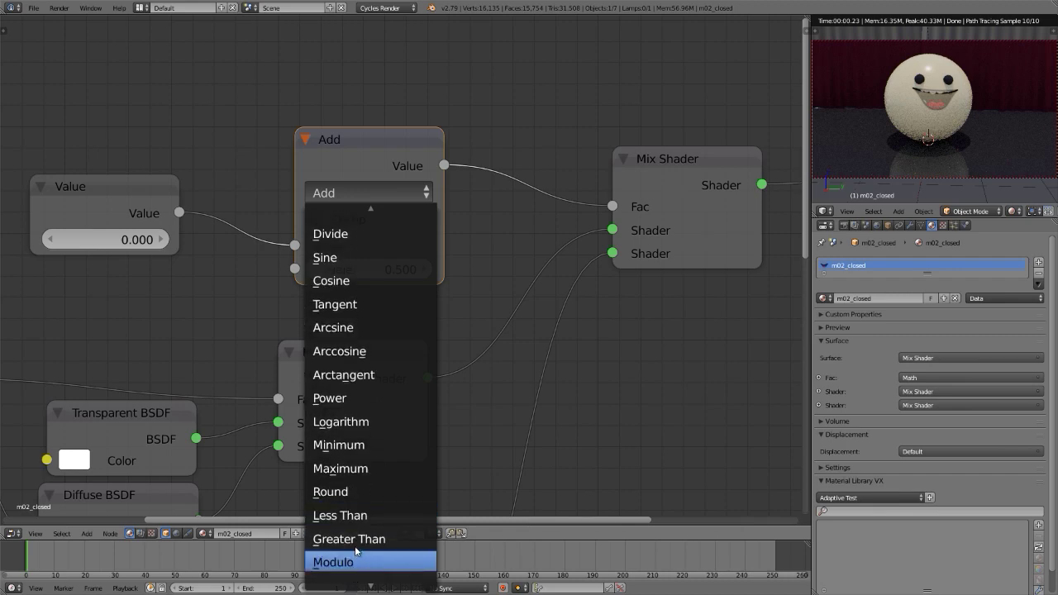
pyautogui.click(355, 541)
pyautogui.click(369, 269)
pyautogui.press('BackSpace')
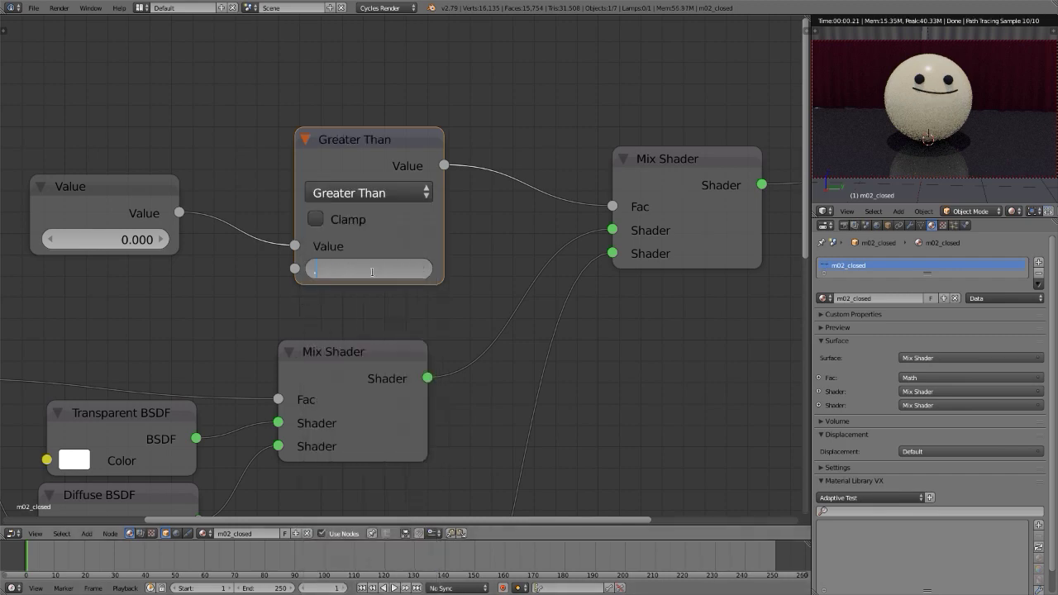
pyautogui.write('0.05')
pyautogui.press('Return')
pyautogui.scroll(-6, 634, 220)
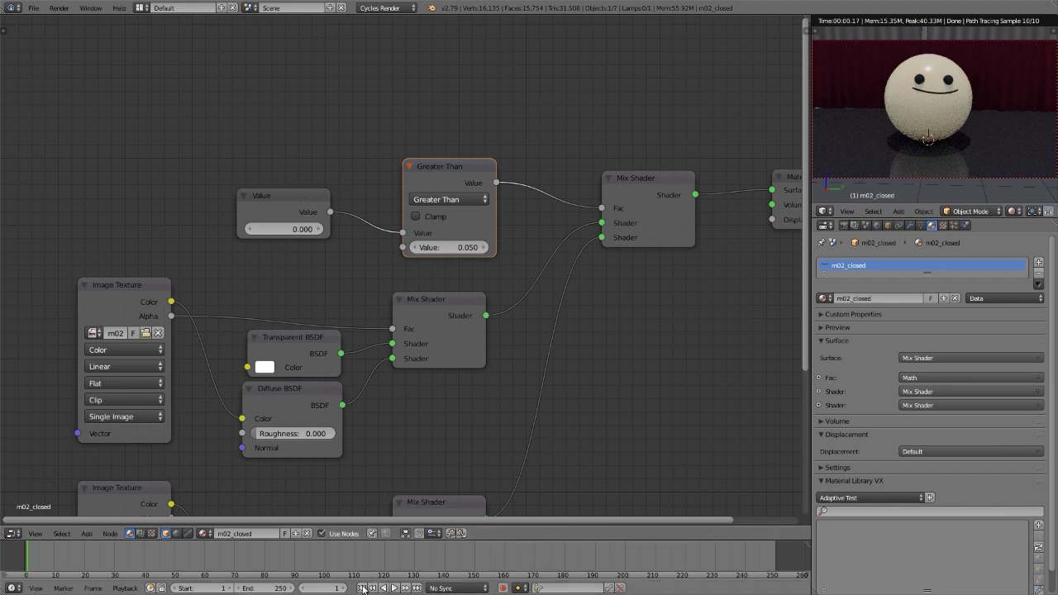
# Step: Insert a keyframe on the Value node's number at frame 1
pyautogui.click(282, 194)
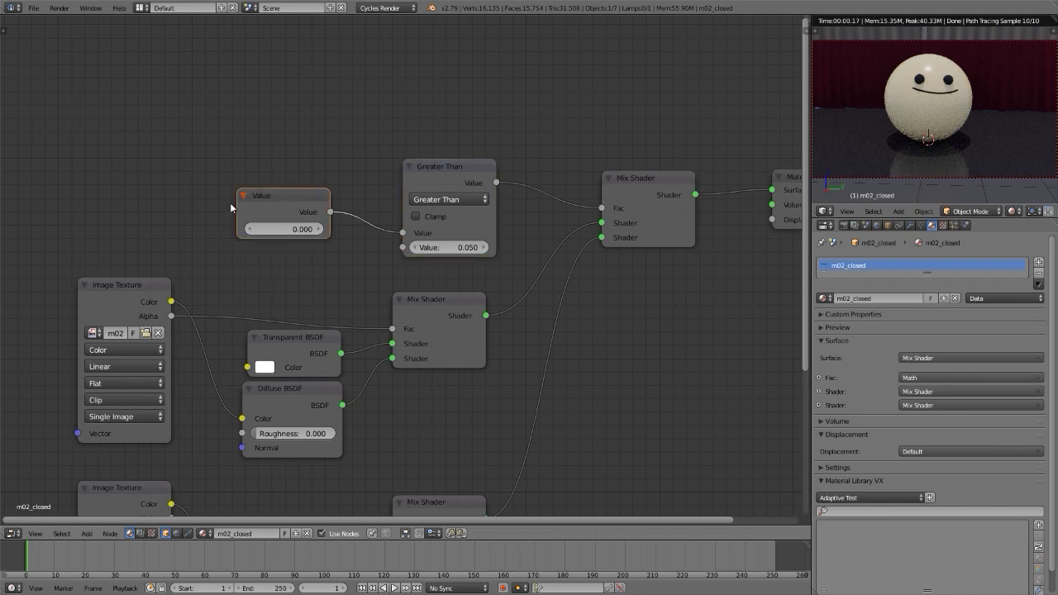
pyautogui.scroll(1, 221, 216)
pyautogui.scroll(5, 221, 217)
pyautogui.moveTo(221, 216); pyautogui.dragTo(338, 225, button='middle')
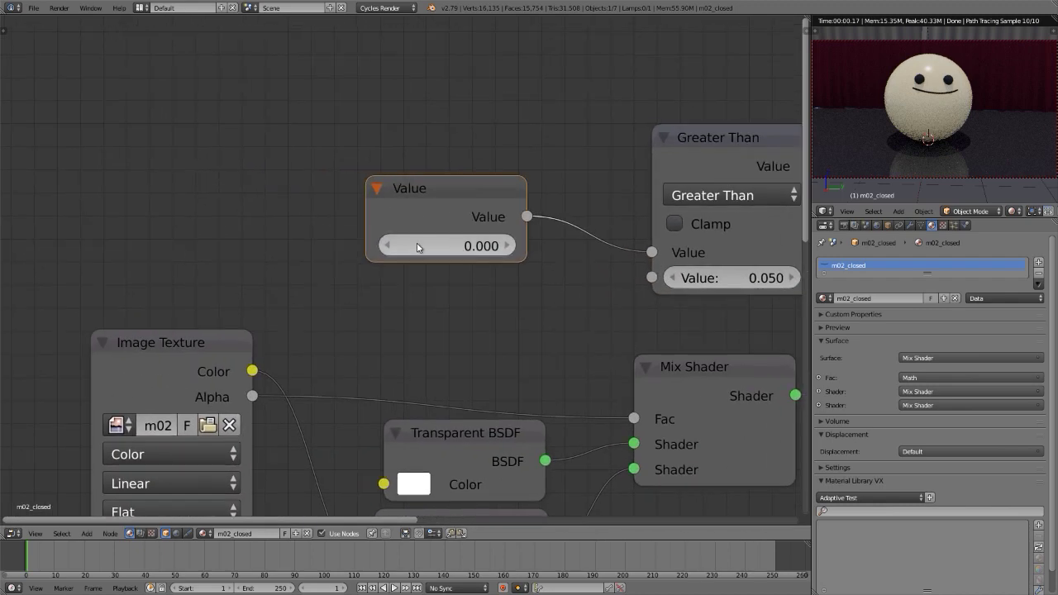
pyautogui.rightClick(418, 247)
pyautogui.click(386, 228)
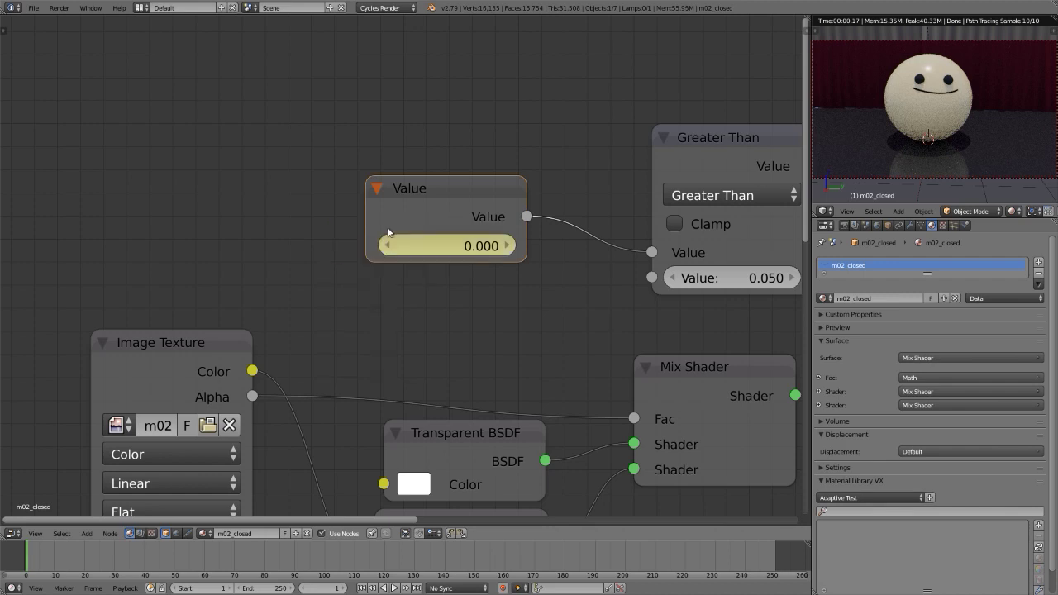
# Step: Switch the node area to the Graph Editor and bake the recorded audio from the Hi there chief folder to the keyed F-curve
pyautogui.hotkey('shift', 'F6')
pyautogui.scroll(-2, 375, 242)
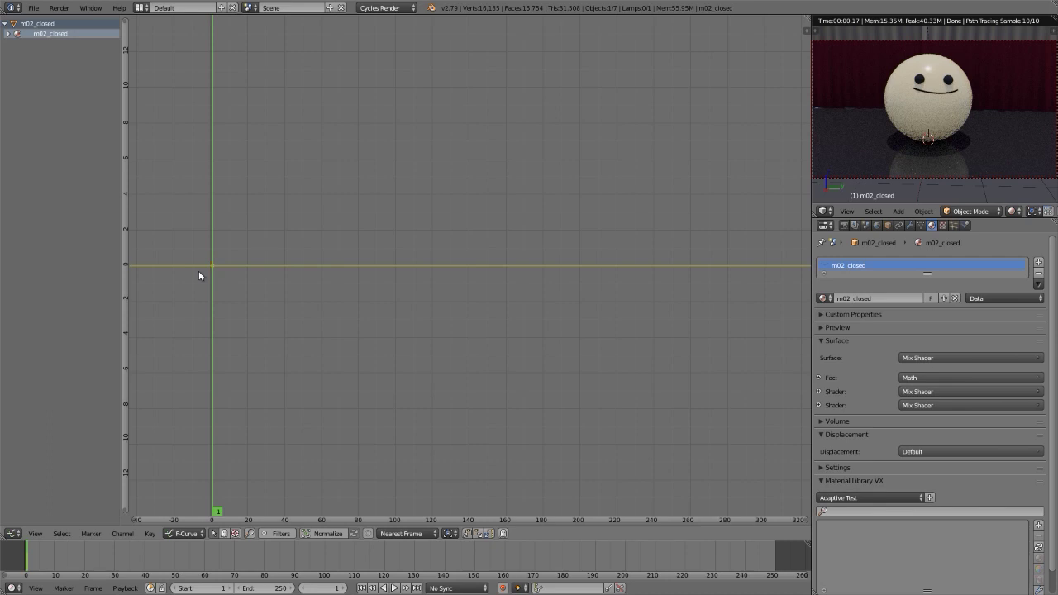
pyautogui.click(122, 534)
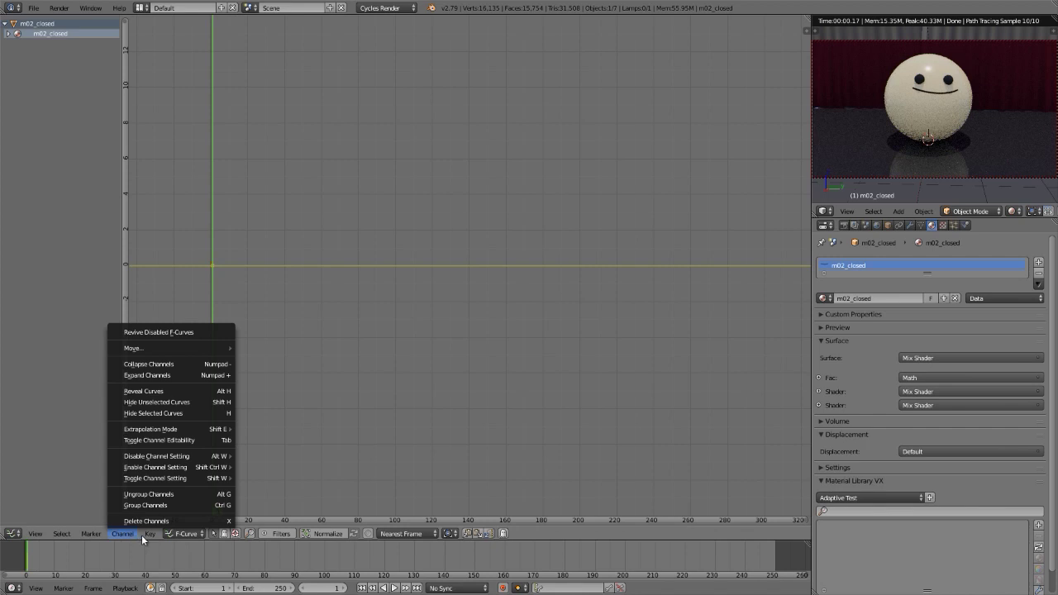
pyautogui.moveTo(144, 535)
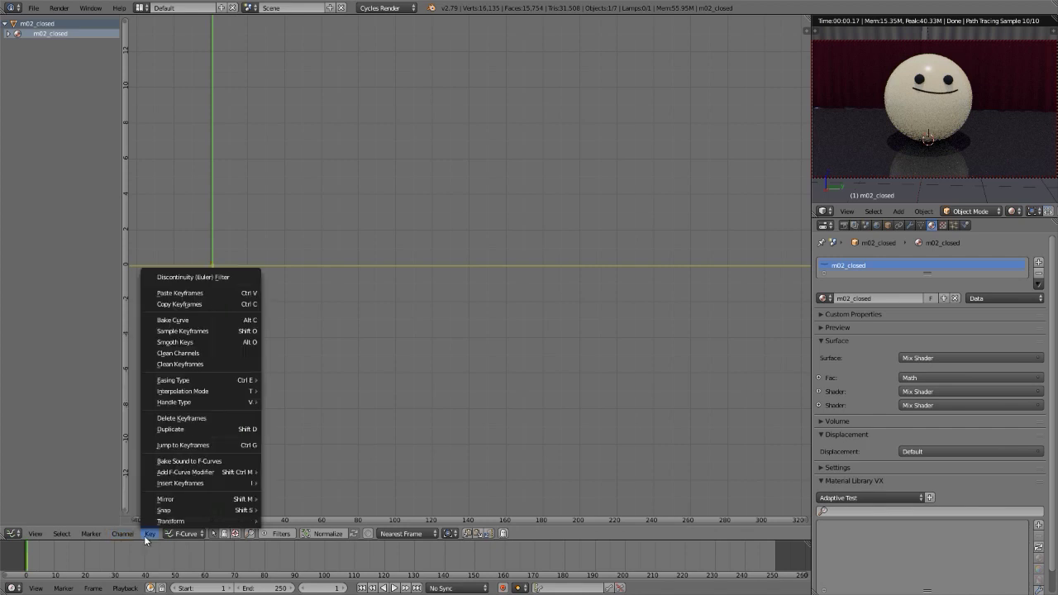
pyautogui.click(184, 463)
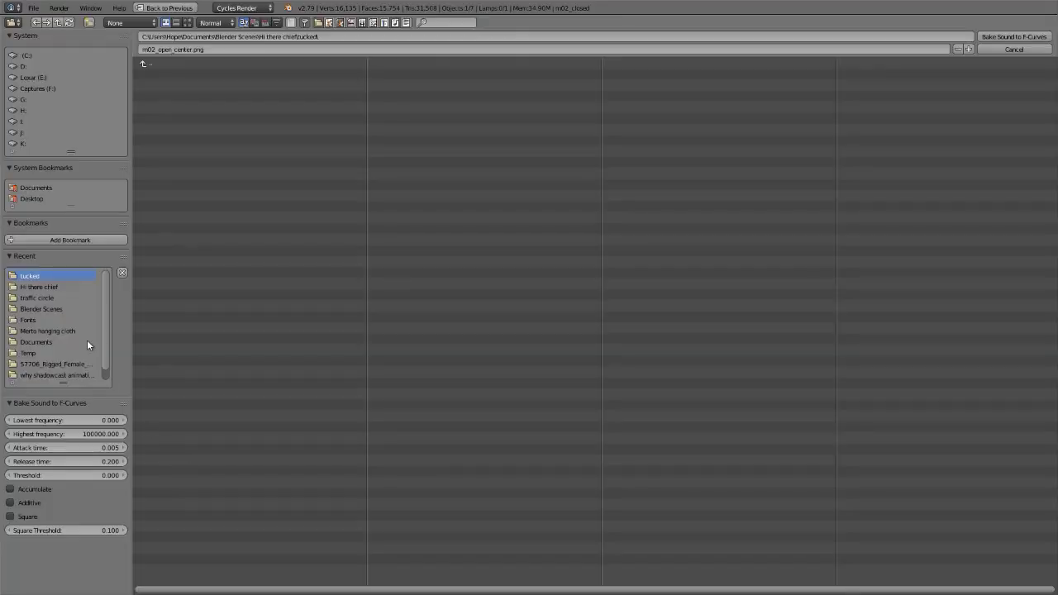
pyautogui.click(45, 285)
pyautogui.click(157, 118)
pyautogui.click(1003, 37)
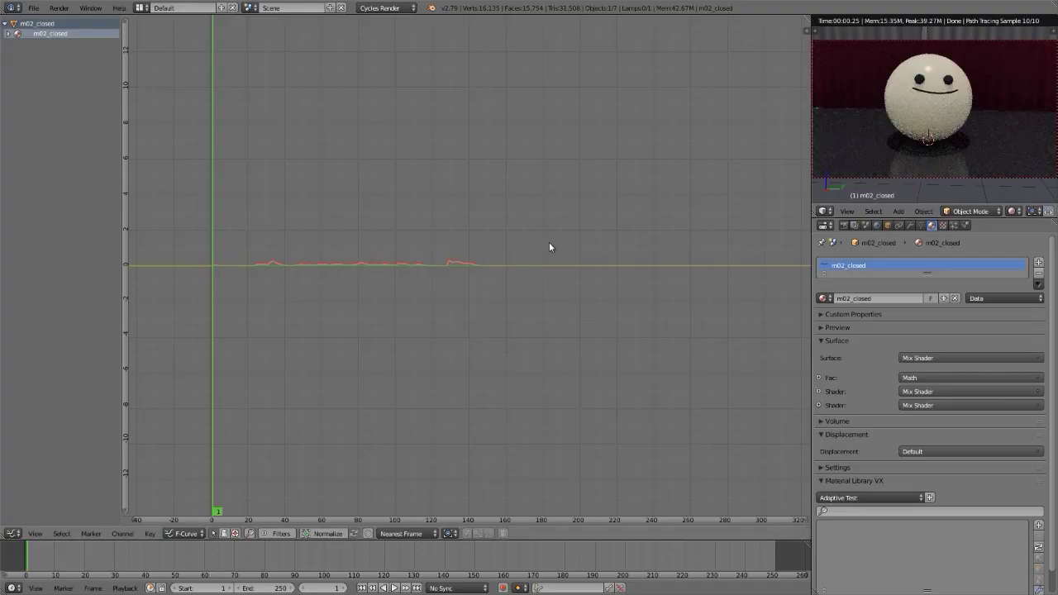
# Step: Examine the baked sound curve's height in the silent stretches and at the speech peak near frame 129
pyautogui.scroll(3, 258, 264)
pyautogui.scroll(6, 680, 265)
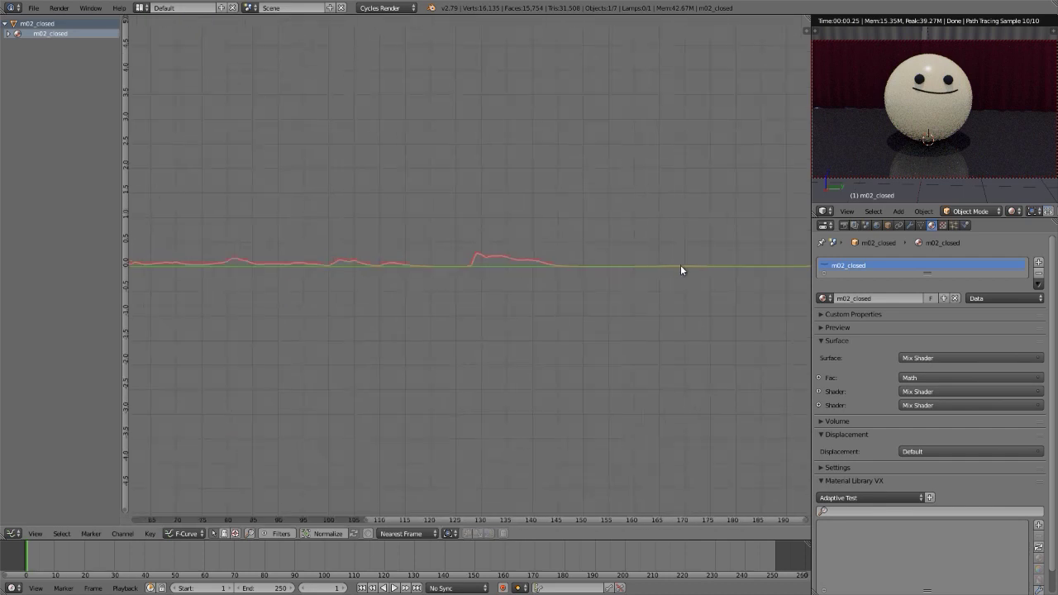
pyautogui.moveTo(680, 266); pyautogui.dragTo(339, 282, button='middle')
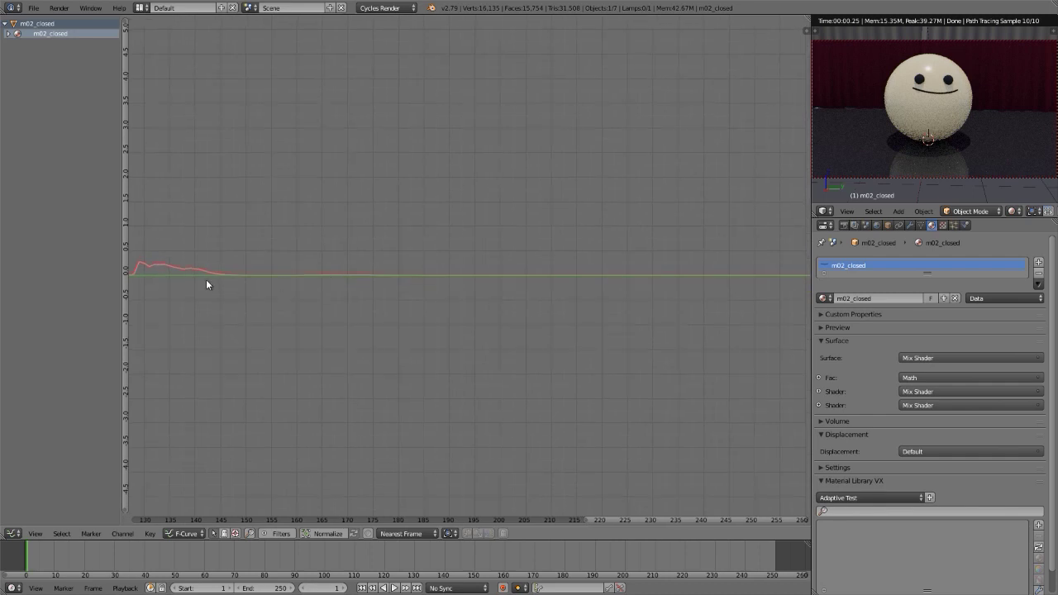
pyautogui.scroll(5, 267, 265)
pyautogui.moveTo(484, 296); pyautogui.dragTo(412, 267, button='middle')
pyautogui.scroll(6, 244, 263)
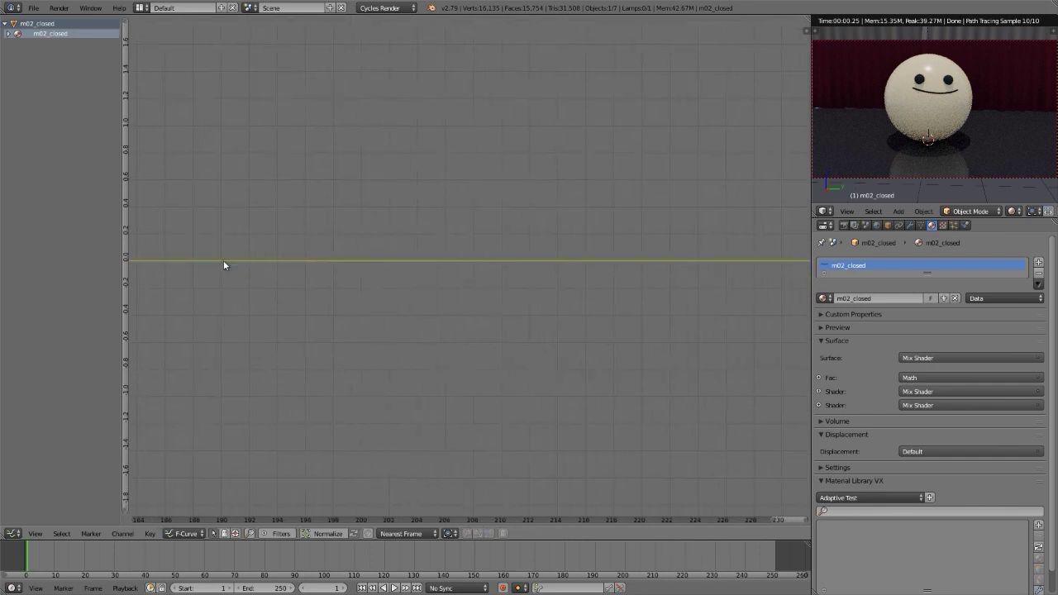
pyautogui.scroll(3, 146, 260)
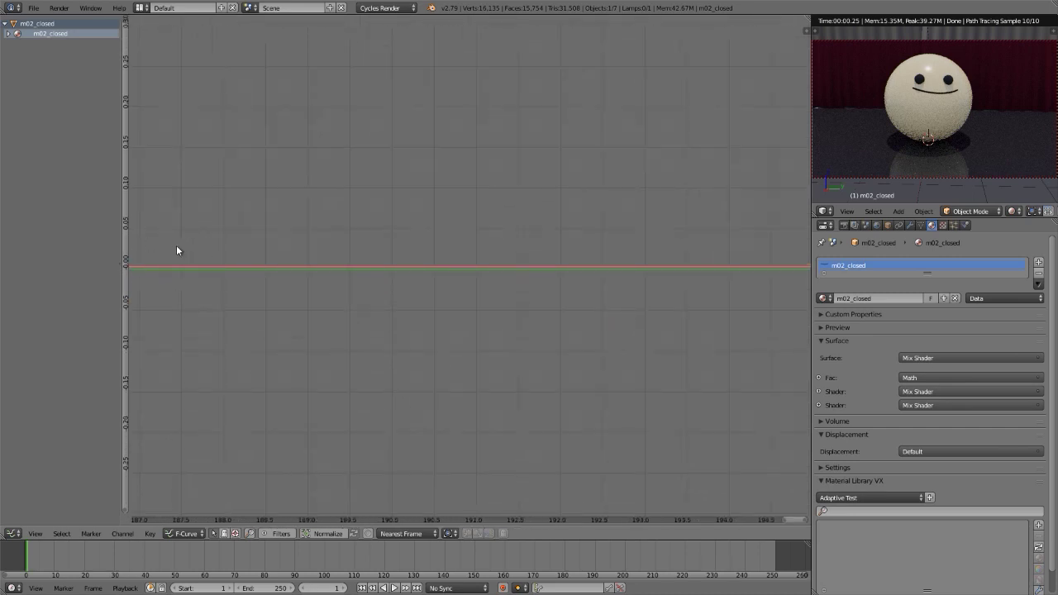
pyautogui.scroll(2, 158, 249)
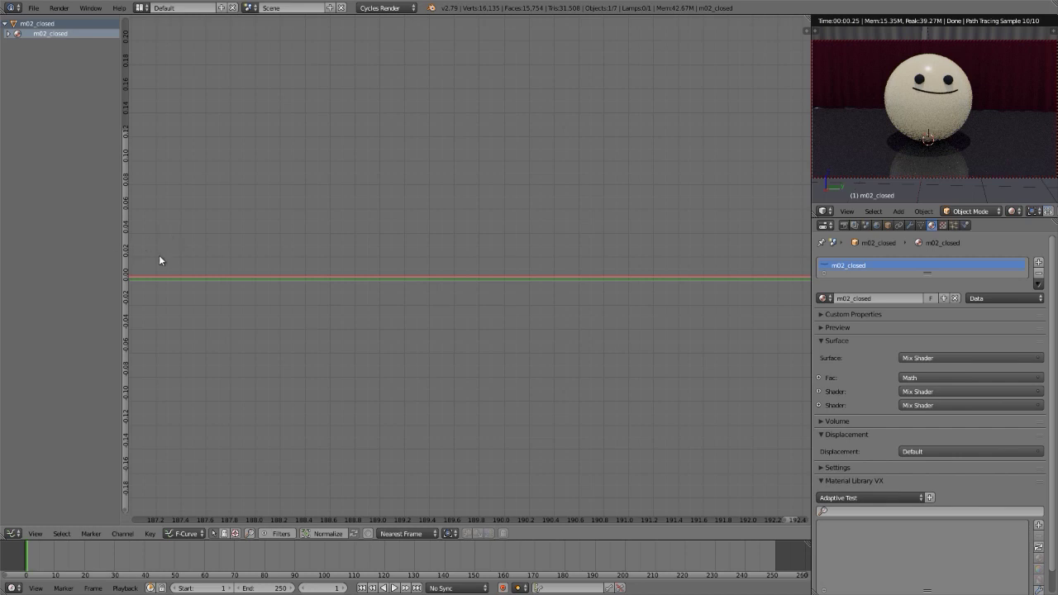
pyautogui.scroll(-5, 157, 275)
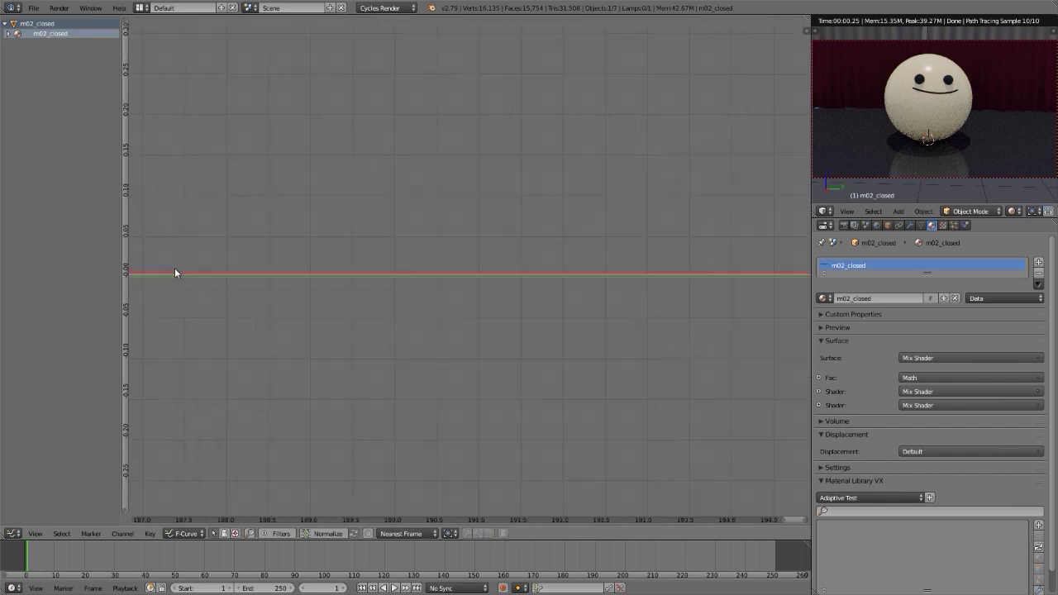
pyautogui.scroll(-4, 620, 271)
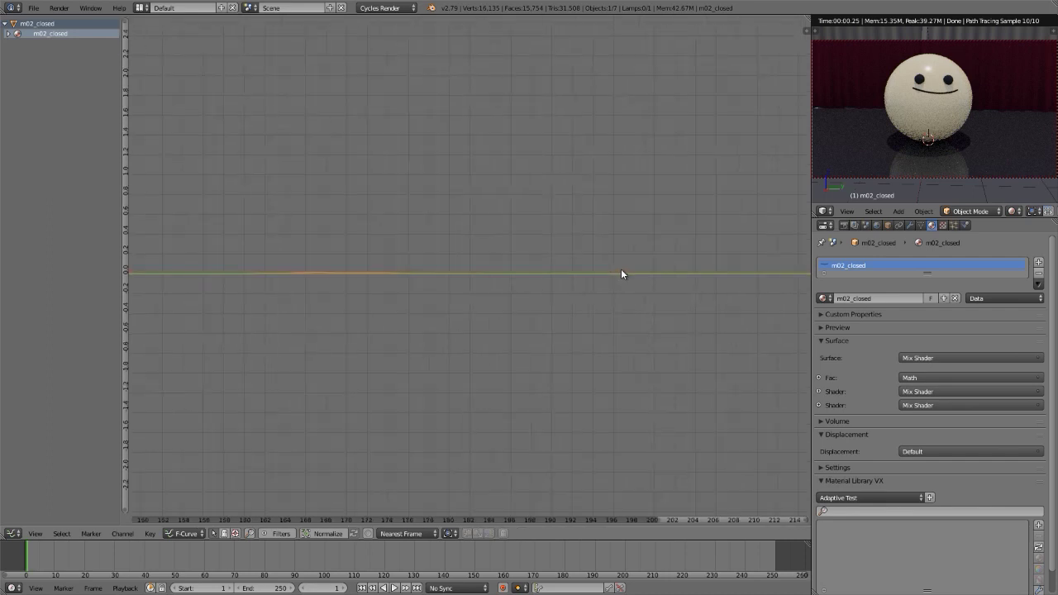
pyautogui.scroll(8, 291, 261)
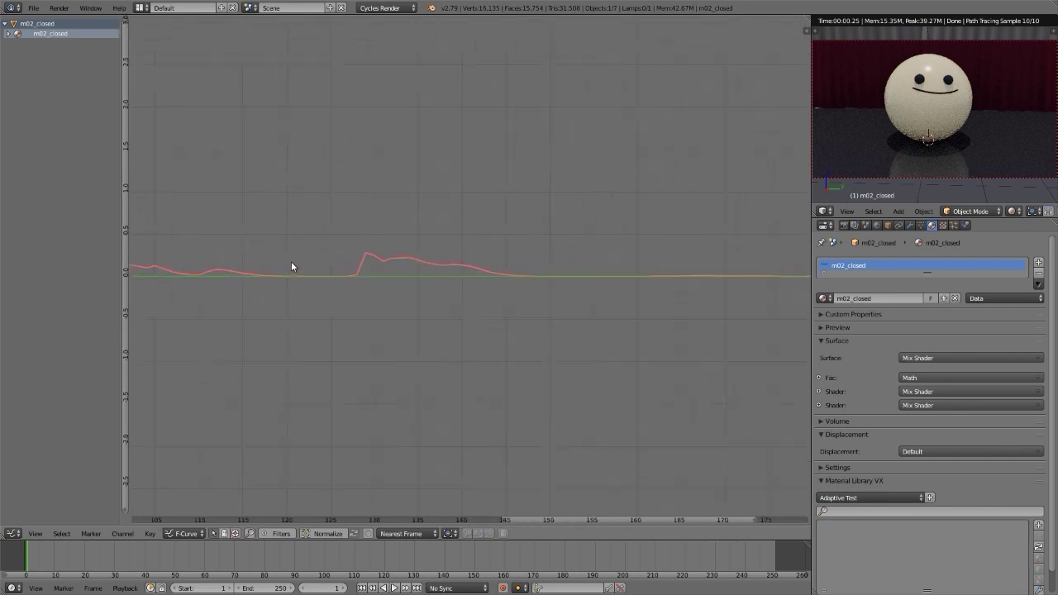
pyautogui.scroll(1, 544, 282)
pyautogui.moveTo(527, 279); pyautogui.dragTo(376, 261, button='middle')
pyautogui.moveTo(131, 146); pyautogui.dragTo(240, 267, button='middle')
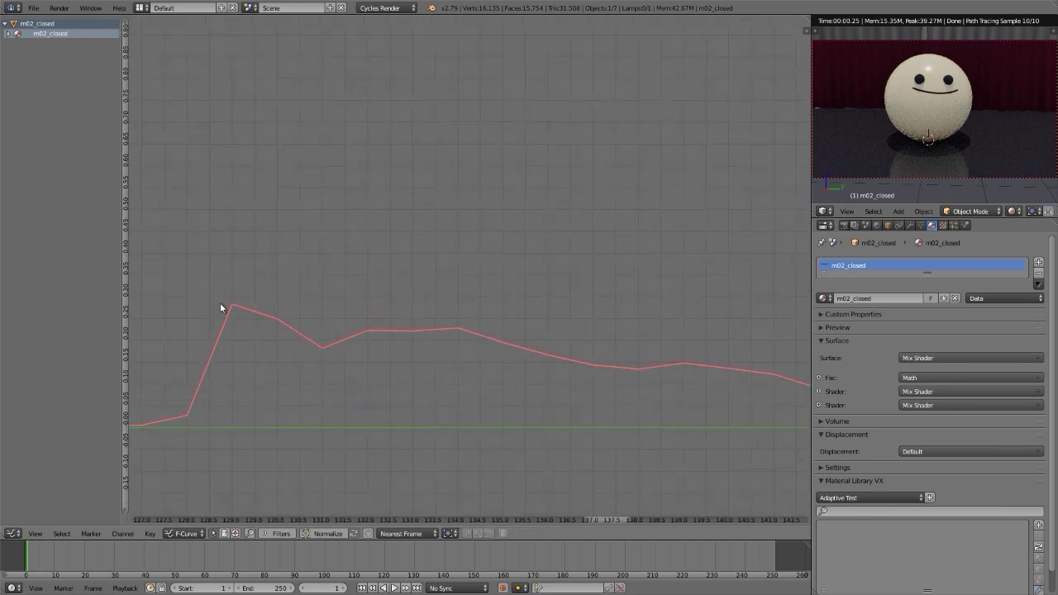
# Step: Examine the baked sound curve's height around frames 49 to 55 against the 0.05 threshold
pyautogui.moveTo(239, 215); pyautogui.dragTo(252, 267, button='middle')
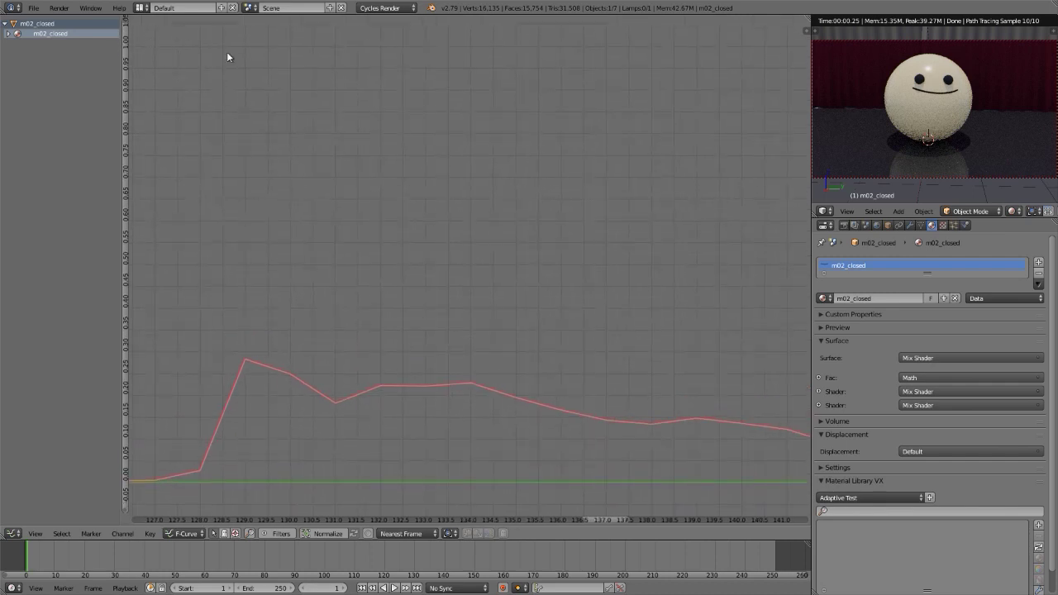
pyautogui.moveTo(305, 421); pyautogui.dragTo(531, 252, button='middle')
pyautogui.scroll(-8, 510, 277)
pyautogui.scroll(-5, 518, 282)
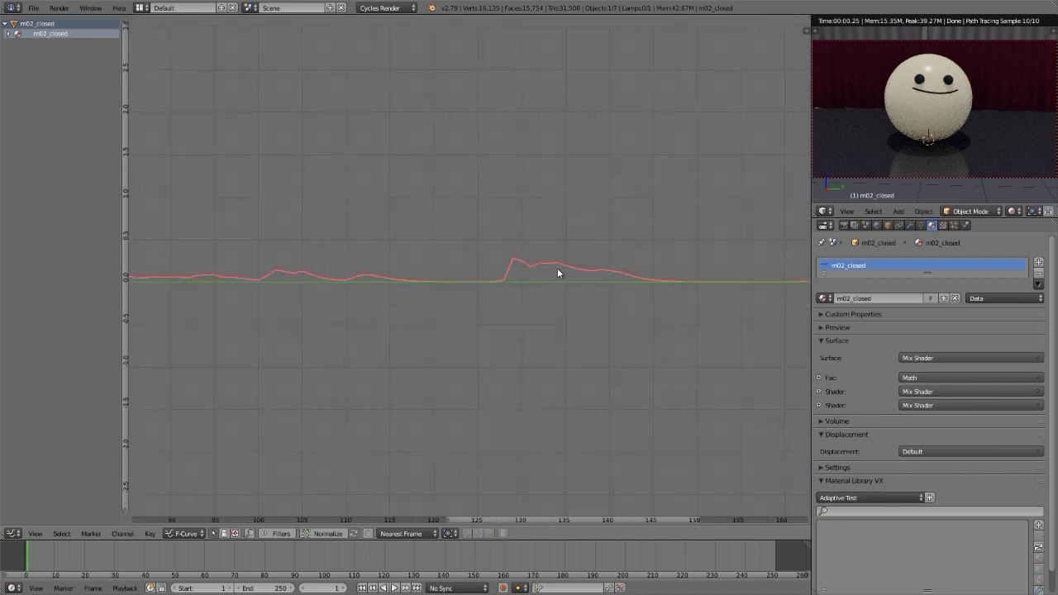
pyautogui.moveTo(183, 279); pyautogui.dragTo(266, 224, button='middle')
pyautogui.scroll(8, 205, 212)
pyautogui.scroll(10, 197, 217)
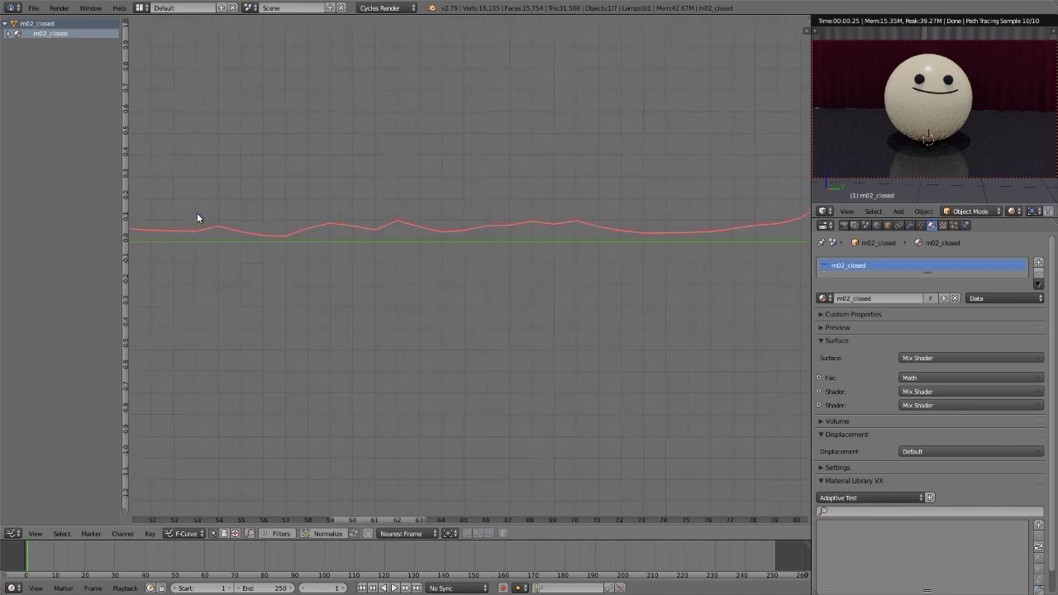
pyautogui.scroll(6, 196, 266)
pyautogui.moveTo(488, 260); pyautogui.dragTo(694, 249, button='middle')
pyautogui.moveTo(211, 283); pyautogui.dragTo(364, 274, button='middle')
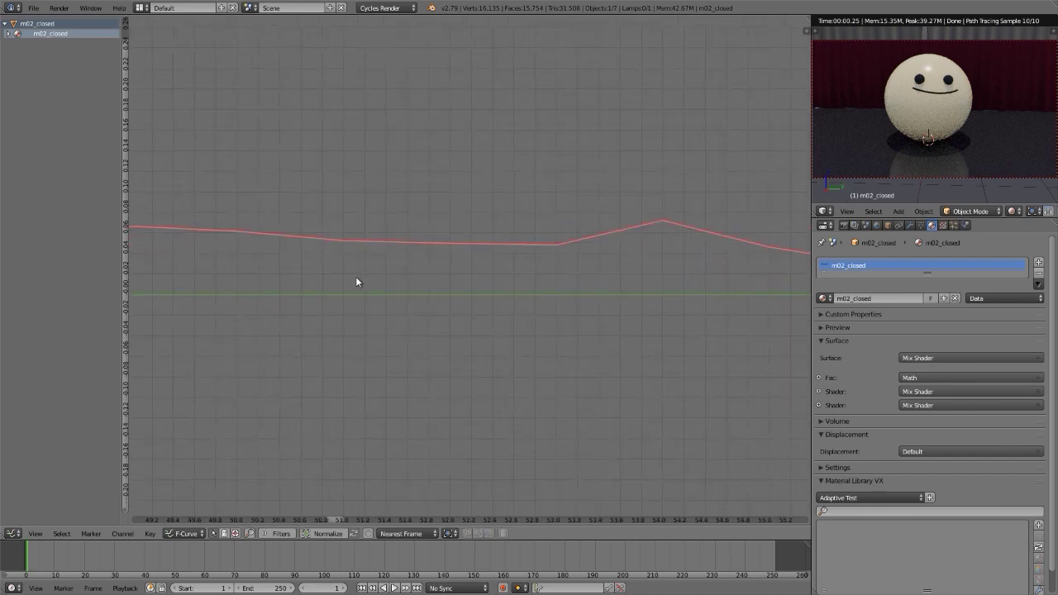
# Step: Examine where the baked curve crosses 0.05 around frames 57 to 61, including the surrounding speech section
pyautogui.scroll(-8, 356, 277)
pyautogui.moveTo(681, 308); pyautogui.dragTo(186, 300, button='middle')
pyautogui.scroll(15, 186, 260)
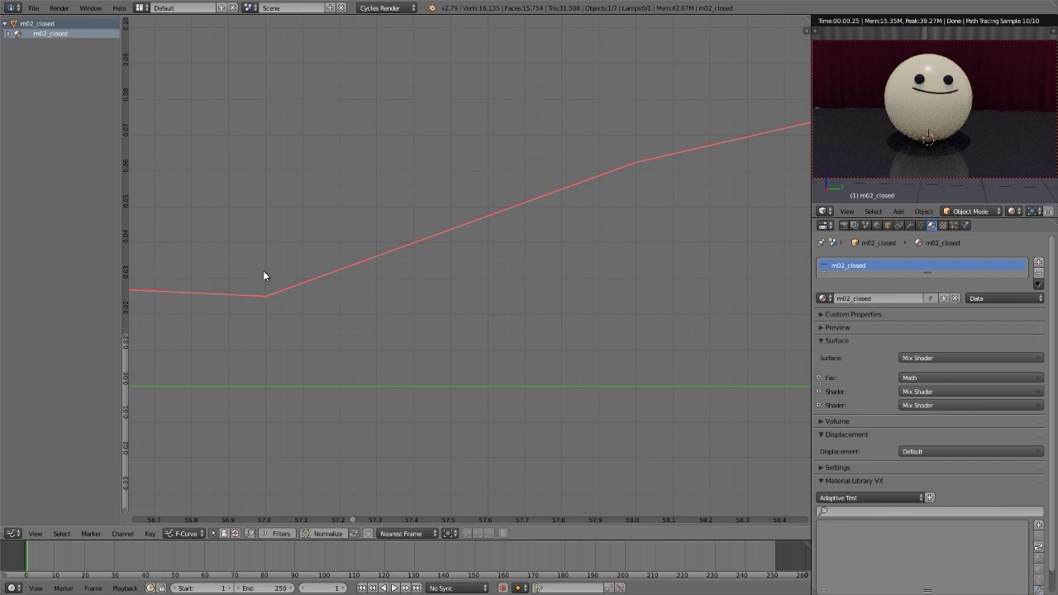
pyautogui.moveTo(621, 262); pyautogui.dragTo(223, 241, button='middle')
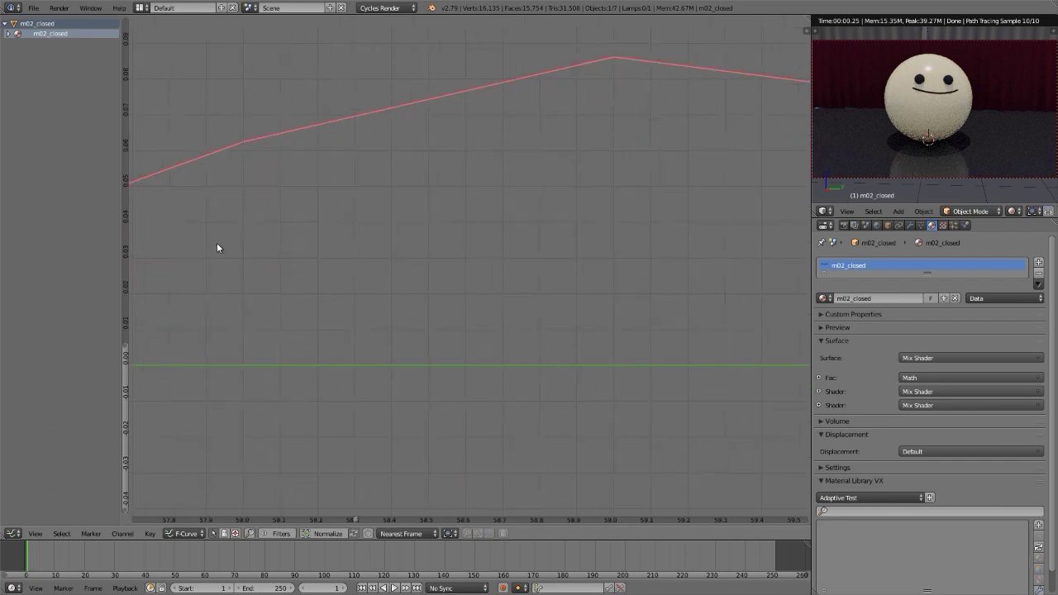
pyautogui.moveTo(218, 248); pyautogui.dragTo(319, 237, button='middle')
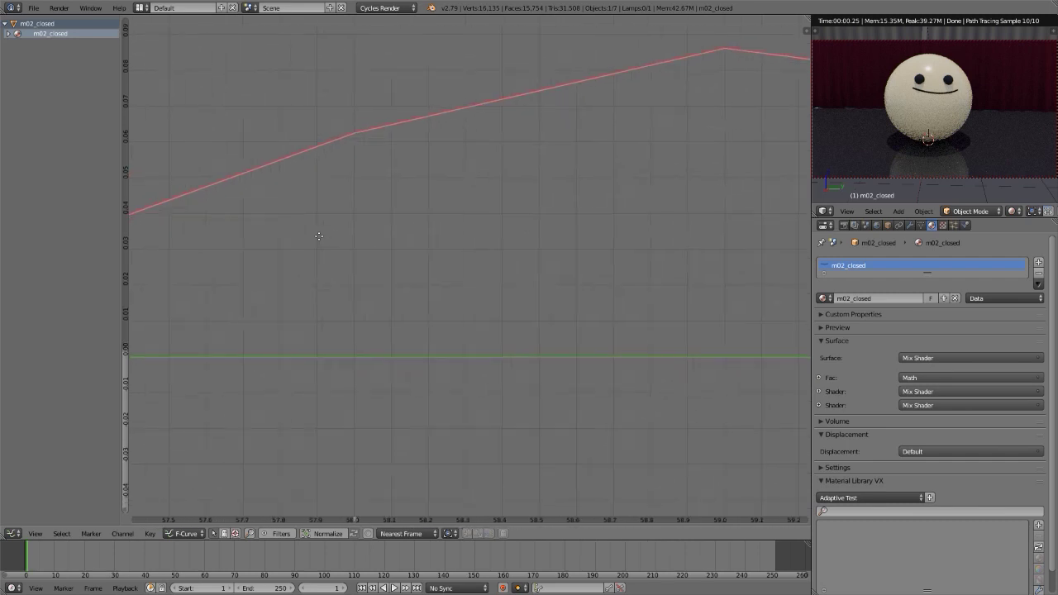
pyautogui.scroll(-10, 319, 241)
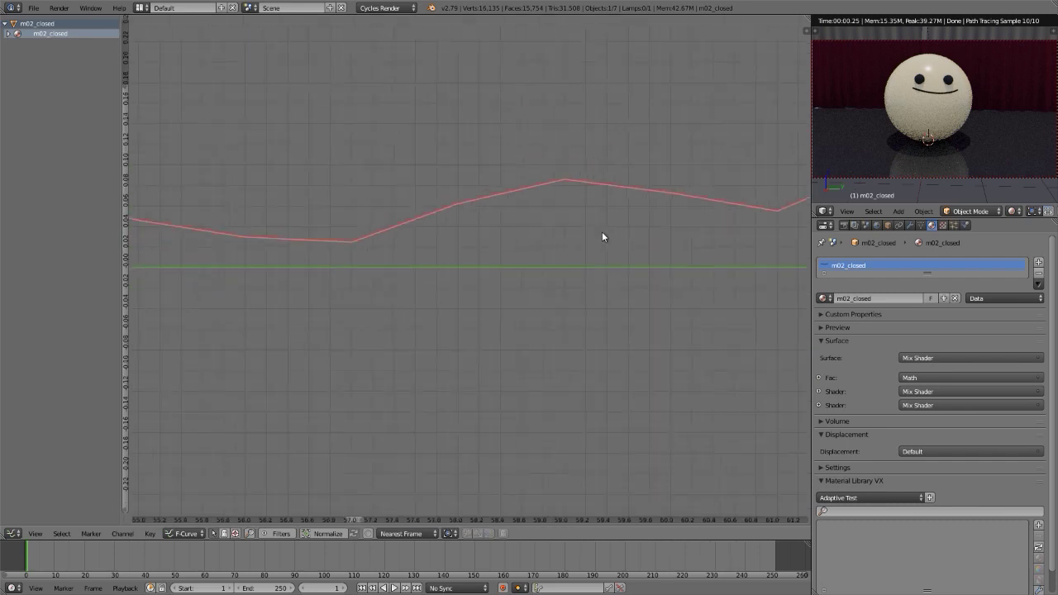
pyautogui.scroll(-10, 461, 240)
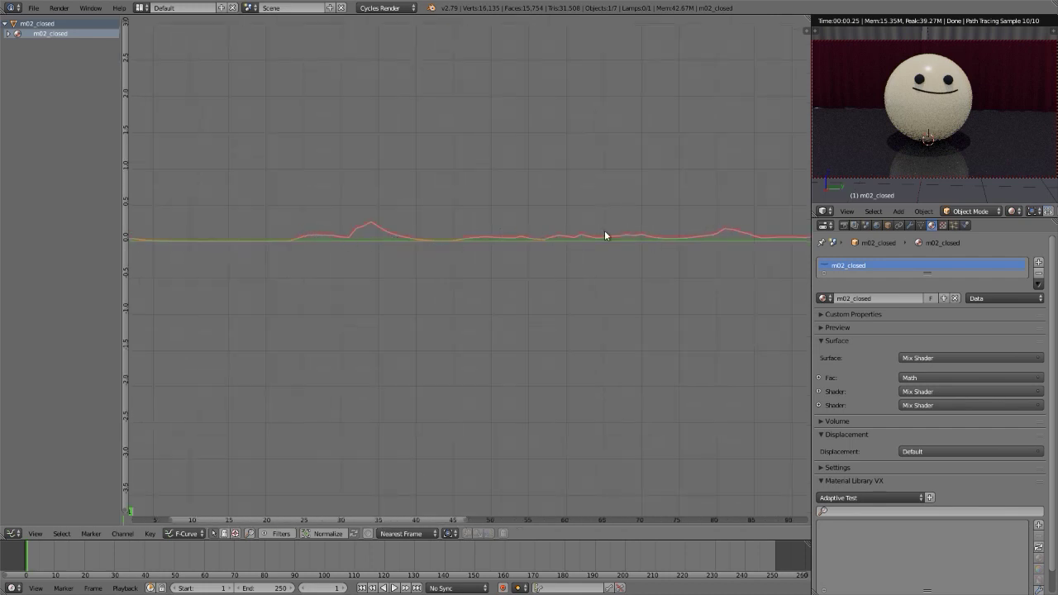
pyautogui.moveTo(684, 237); pyautogui.dragTo(249, 266, button='middle')
pyautogui.scroll(3, 381, 246)
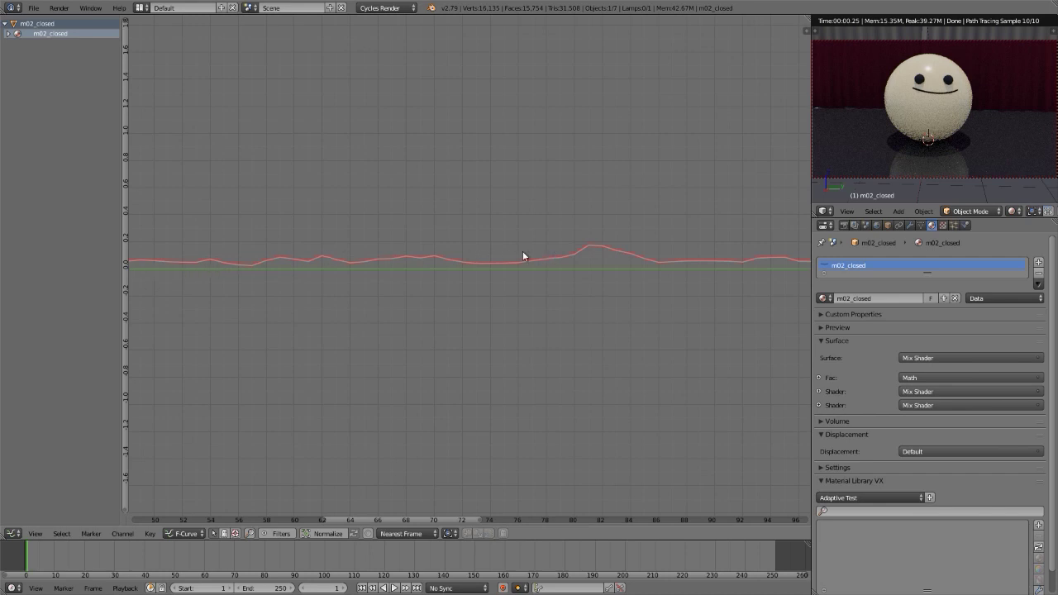
pyautogui.moveTo(532, 261); pyautogui.dragTo(600, 266, button='middle')
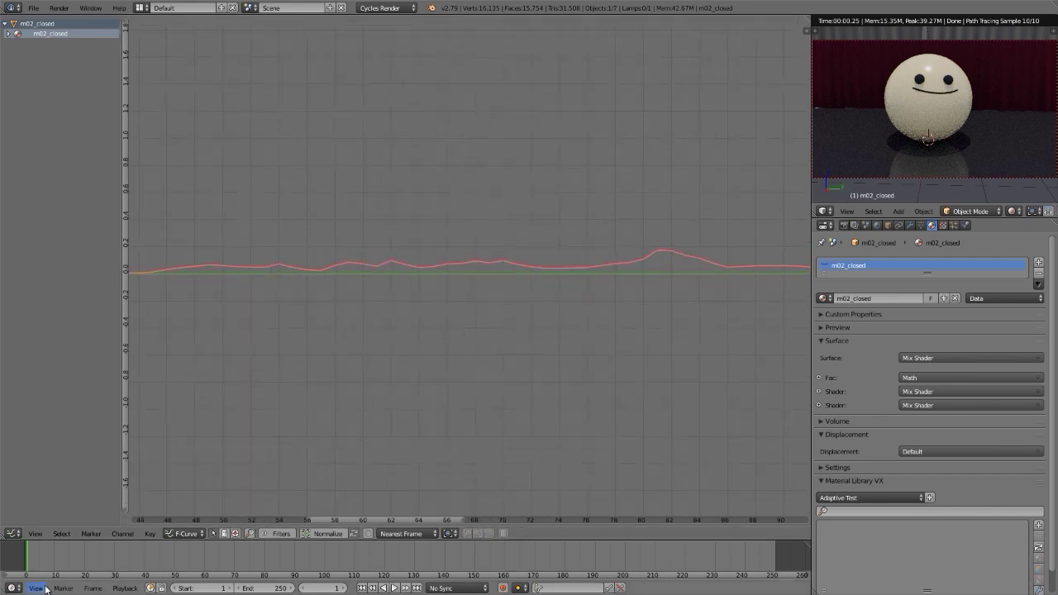
# Step: Scrub to frame 52 and step back to frame 45, comparing the rendered mouth with the curve
pyautogui.moveTo(40, 567); pyautogui.dragTo(180, 565)
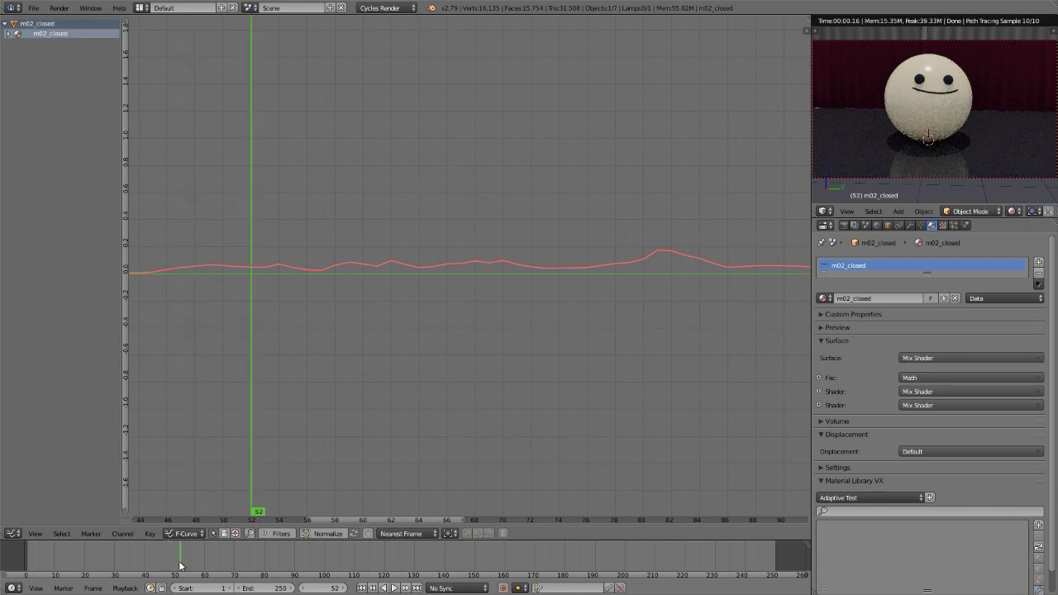
pyautogui.scroll(-1, 180, 565)
pyautogui.scroll(1, 179, 565)
pyautogui.press('Left')
pyautogui.press('Left')
pyautogui.press('Left')
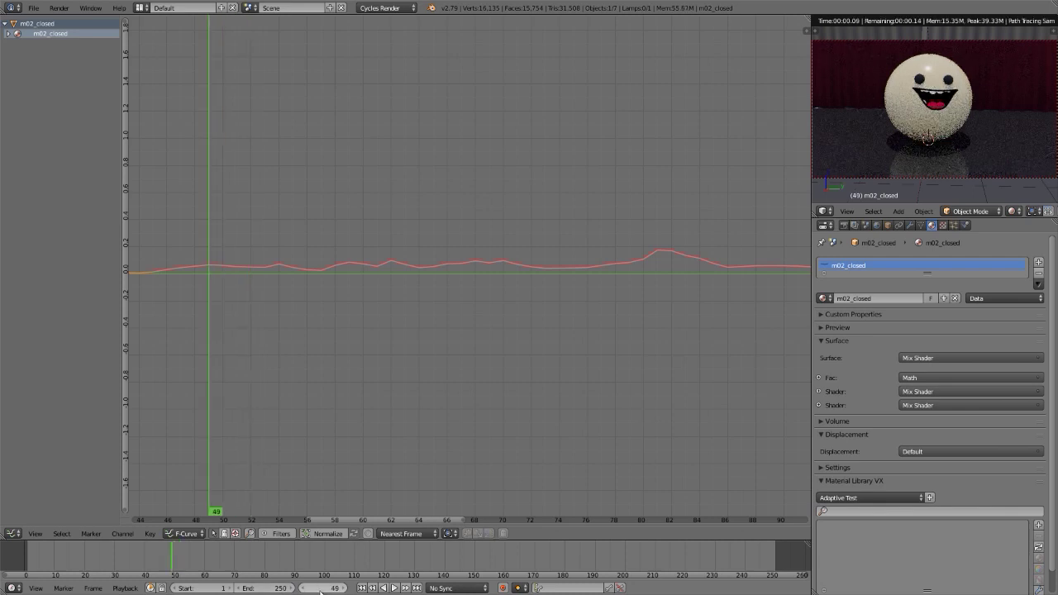
pyautogui.press('Left')
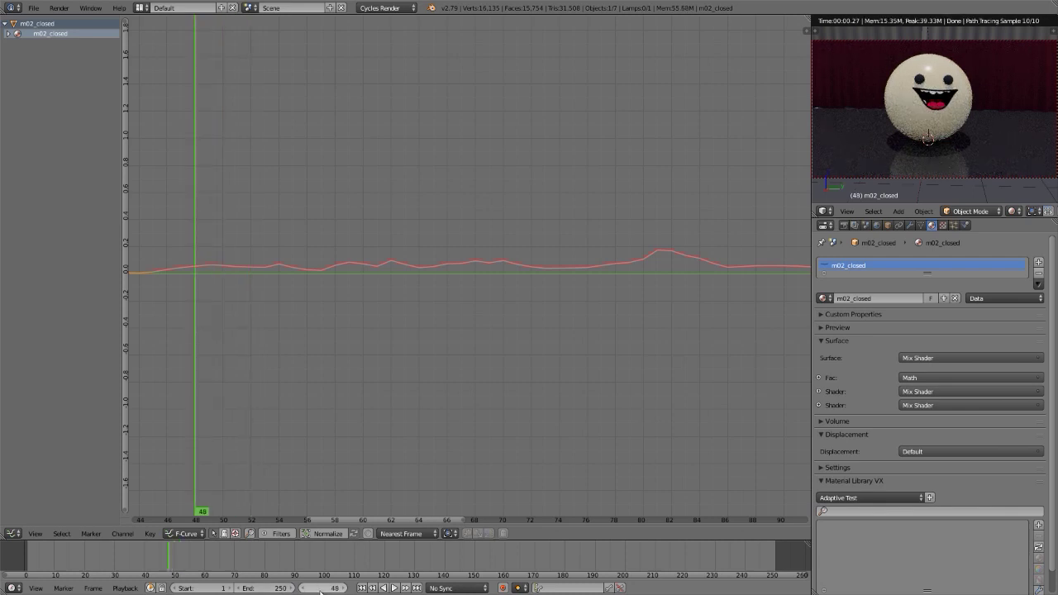
pyautogui.press('Left')
pyautogui.press('Left')
pyautogui.press('Left')
# Step: Step forward frame by frame to frame 77, checking the mouth's open and closed images against the curve
pyautogui.press('Right')
pyautogui.press('Right')
pyautogui.press('Right')
pyautogui.press('Right')
pyautogui.press('Right')
pyautogui.press('Right')
pyautogui.press('Right')
pyautogui.press('Right')
pyautogui.press('Right')
pyautogui.press('Right')
pyautogui.press('Right')
pyautogui.press('Right')
pyautogui.press('Right')
pyautogui.press('Right')
pyautogui.press('Right')
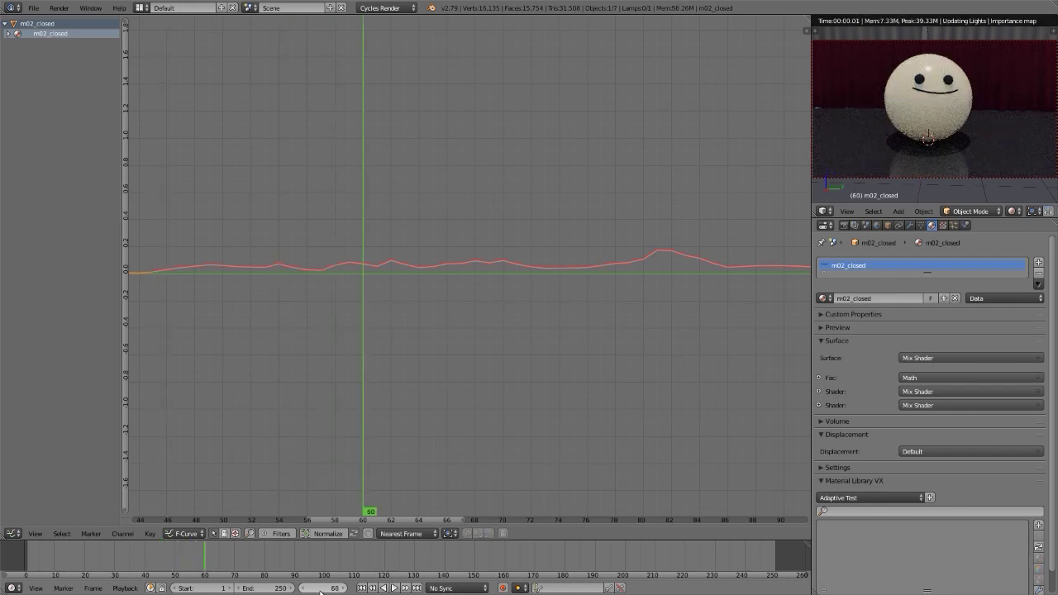
pyautogui.press('Right')
pyautogui.press('Right')
pyautogui.press('Right')
pyautogui.press('Right')
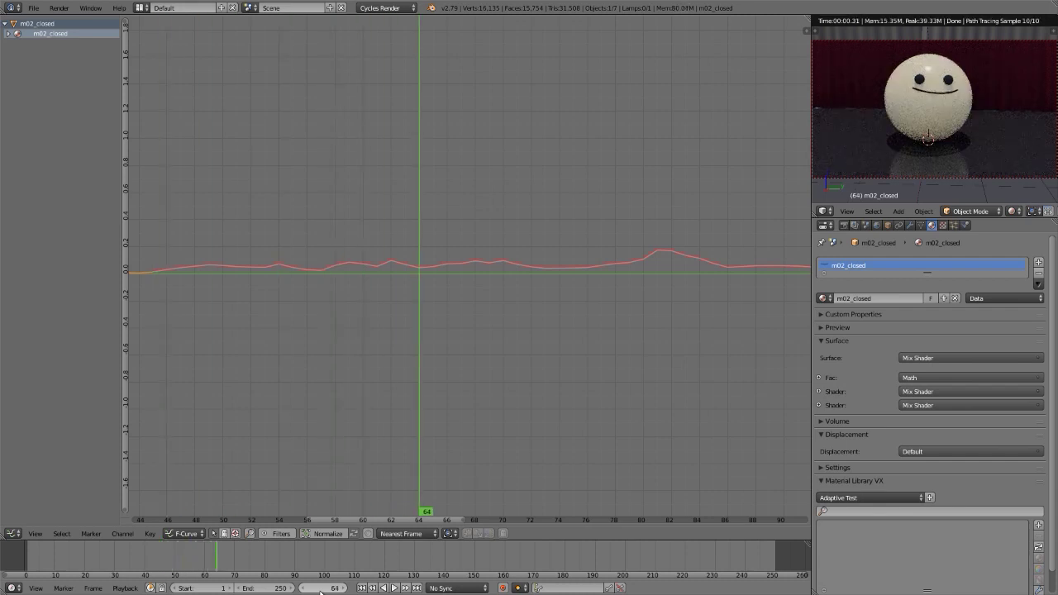
pyautogui.press('Right')
pyautogui.press('Right')
pyautogui.press('Right')
pyautogui.press('Right')
pyautogui.press('Right')
pyautogui.press('Right')
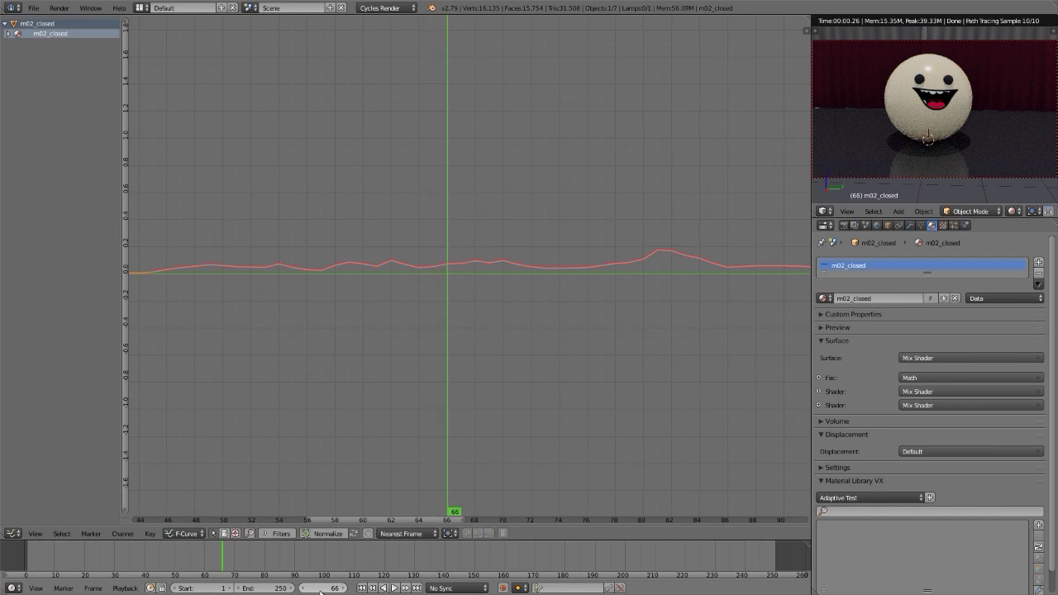
pyautogui.press('Right')
pyautogui.press('Right')
pyautogui.press('Right')
pyautogui.press('Right')
pyautogui.press('Right')
pyautogui.press('Right')
pyautogui.press('Right')
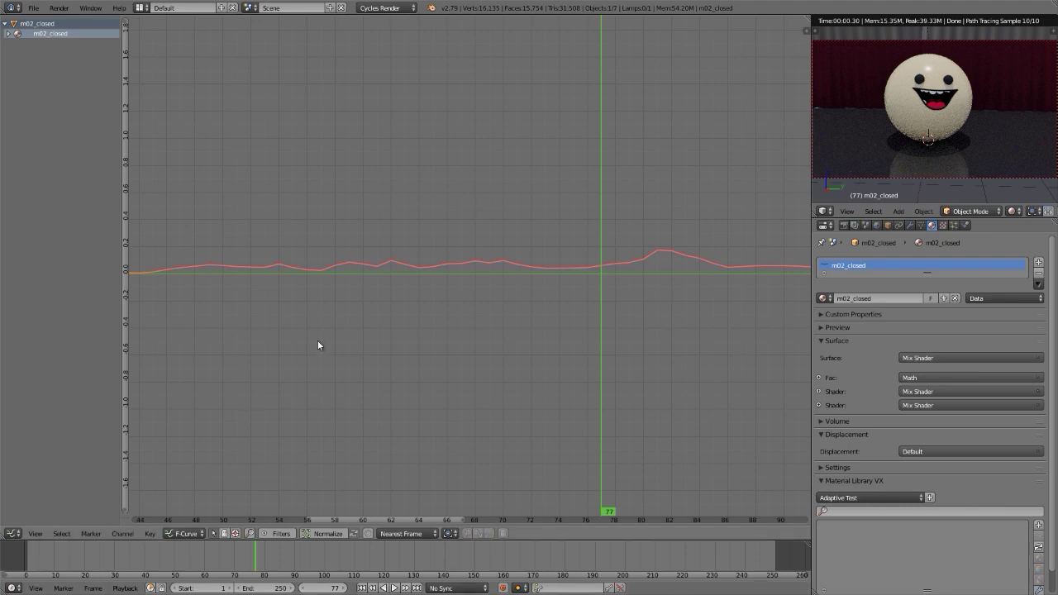
# Step: Return the main area to the Node Editor with the whole mouth material tree in view and show the render settings
pyautogui.hotkey('shift', 'F3')
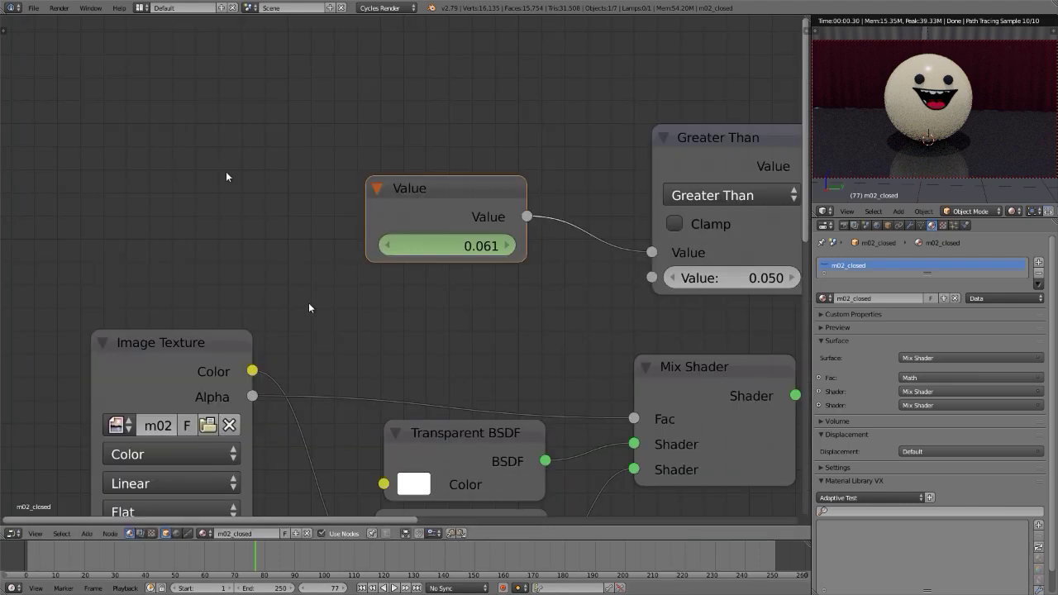
pyautogui.press('Home')
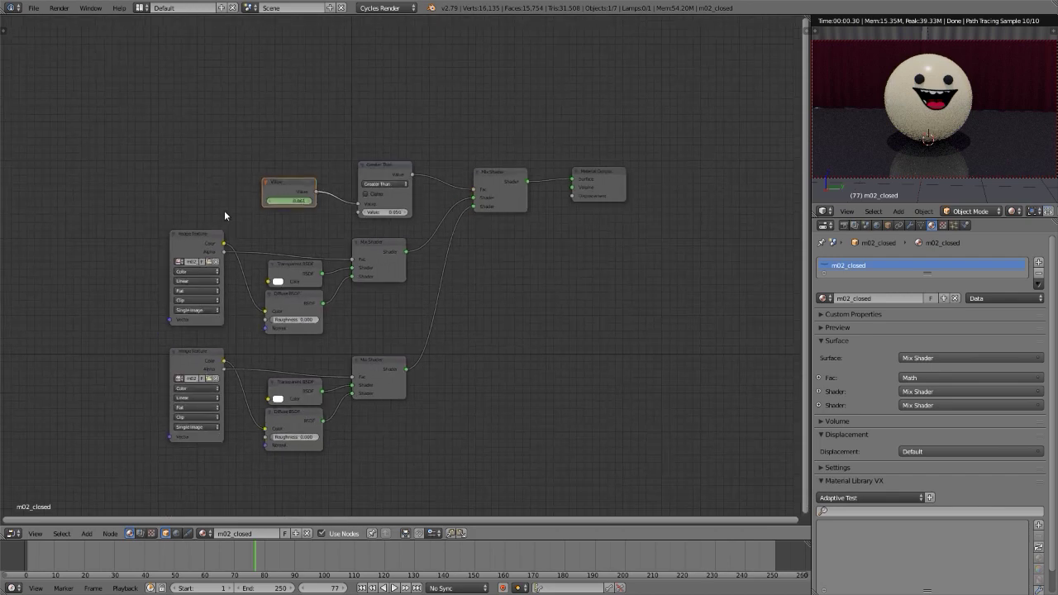
pyautogui.moveTo(225, 212); pyautogui.dragTo(204, 186, button='middle')
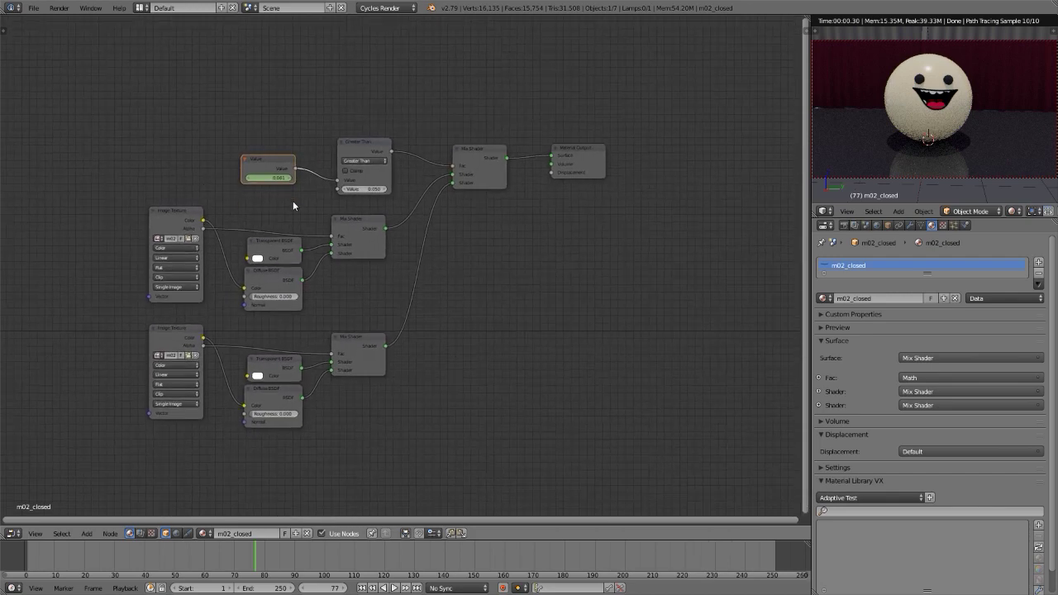
pyautogui.click(843, 227)
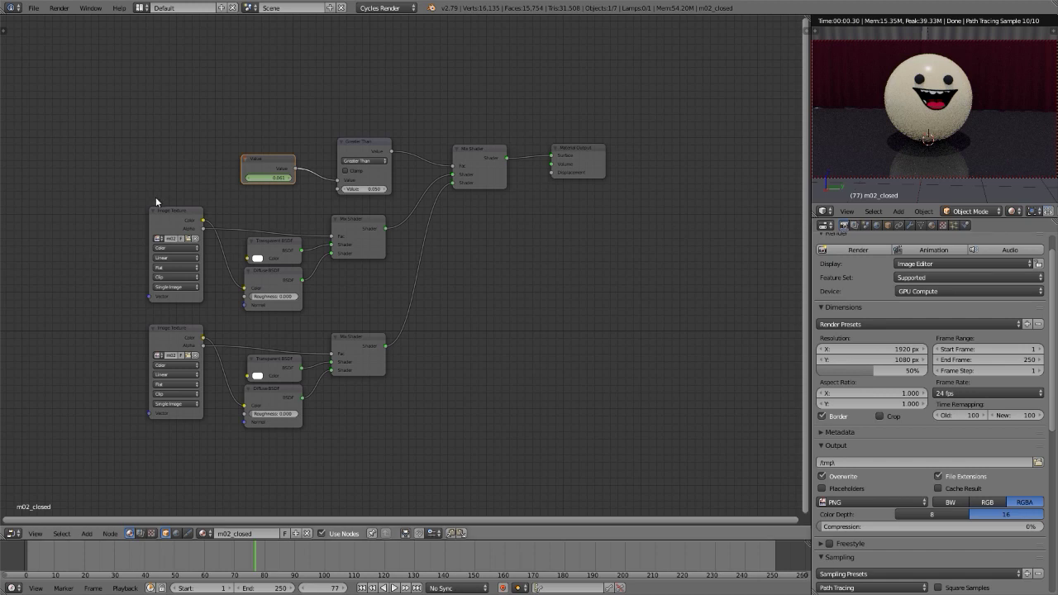
# Step: Switch the node area to the Graph Editor and move the current frame to 160, past the end of the speech
pyautogui.click(362, 587)
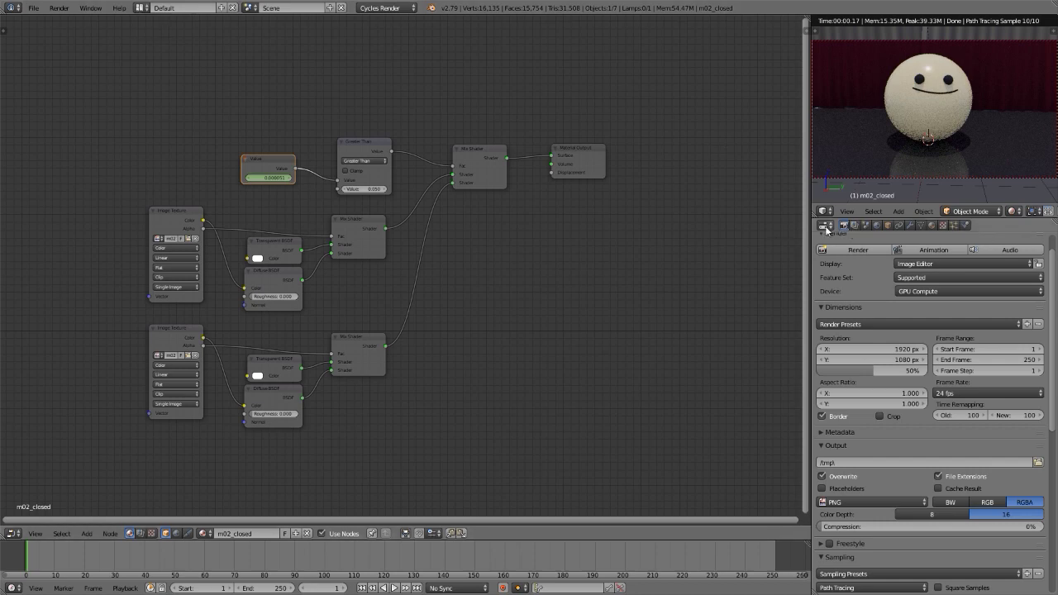
pyautogui.moveTo(256, 562); pyautogui.dragTo(400, 565)
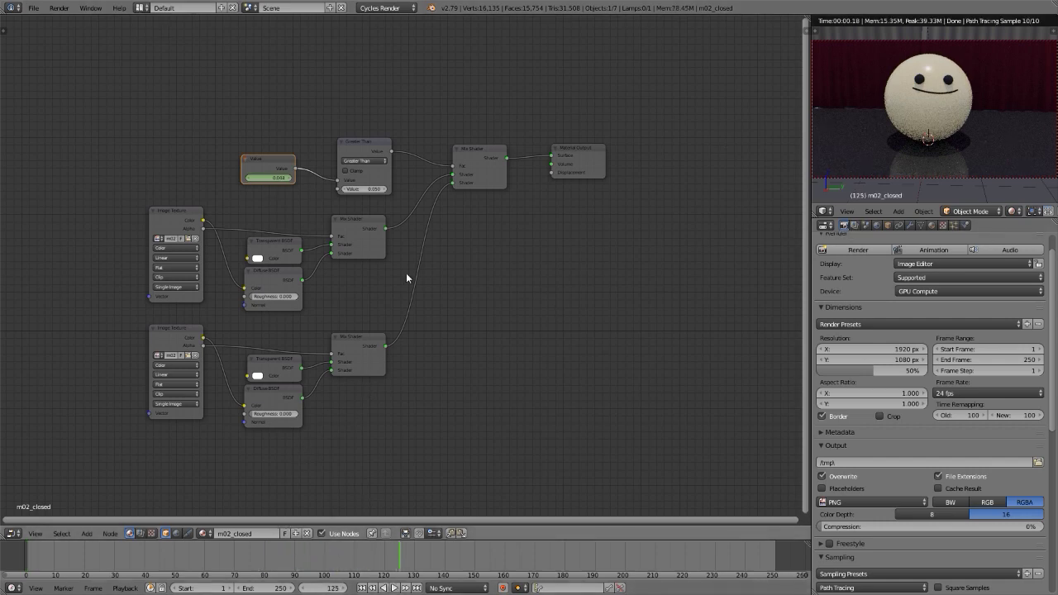
pyautogui.hotkey('shift', 'F6')
pyautogui.moveTo(763, 314); pyautogui.dragTo(151, 316, button='middle')
pyautogui.scroll(-15, 283, 312)
pyautogui.scroll(-5, 266, 316)
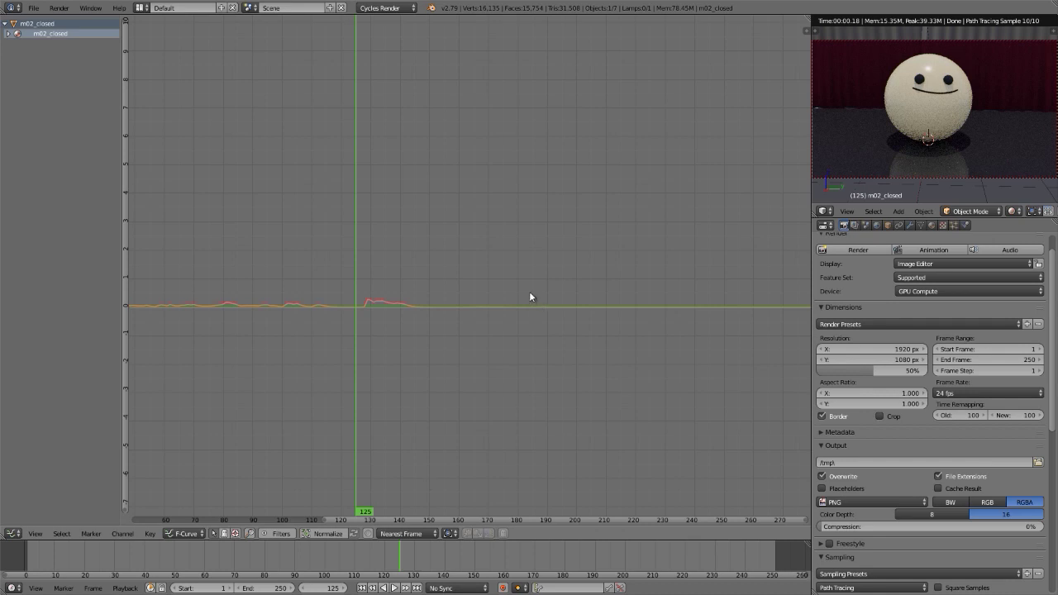
pyautogui.moveTo(366, 276); pyautogui.dragTo(460, 267)
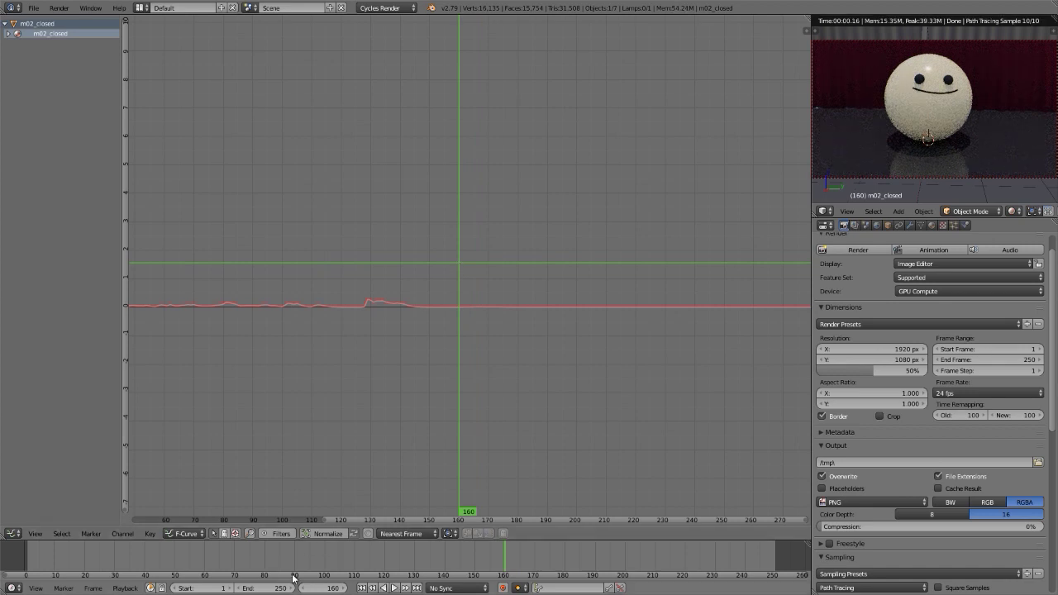
# Step: Set the animation's end frame to 160
pyautogui.click(263, 589)
pyautogui.write('160')
pyautogui.press('Return')
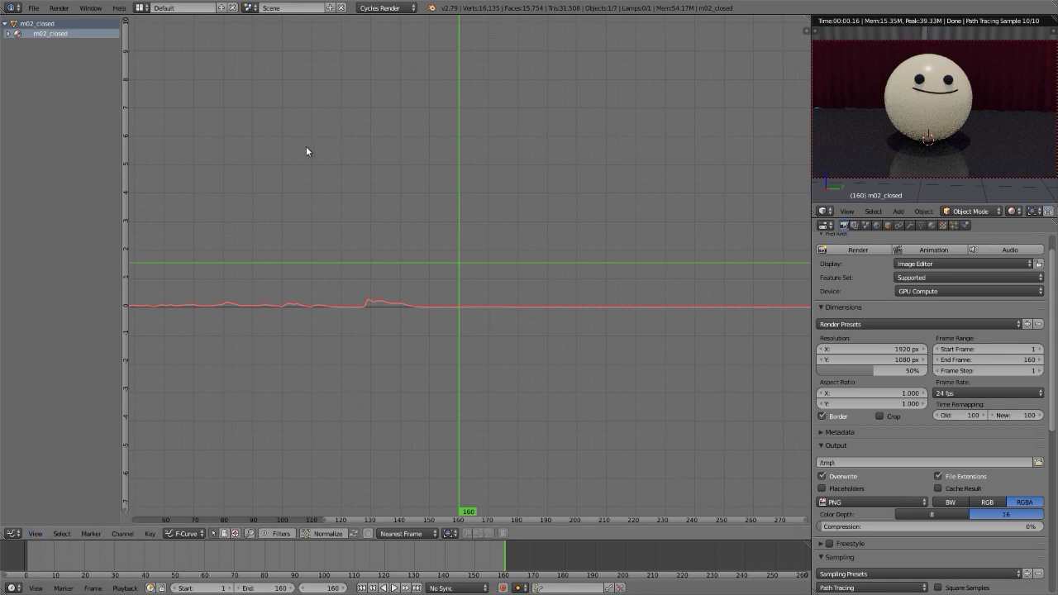
# Step: Restore the Node Editor in the main area and switch the 3D viewport from rendered to solid shading
pyautogui.hotkey('shift', 'F3')
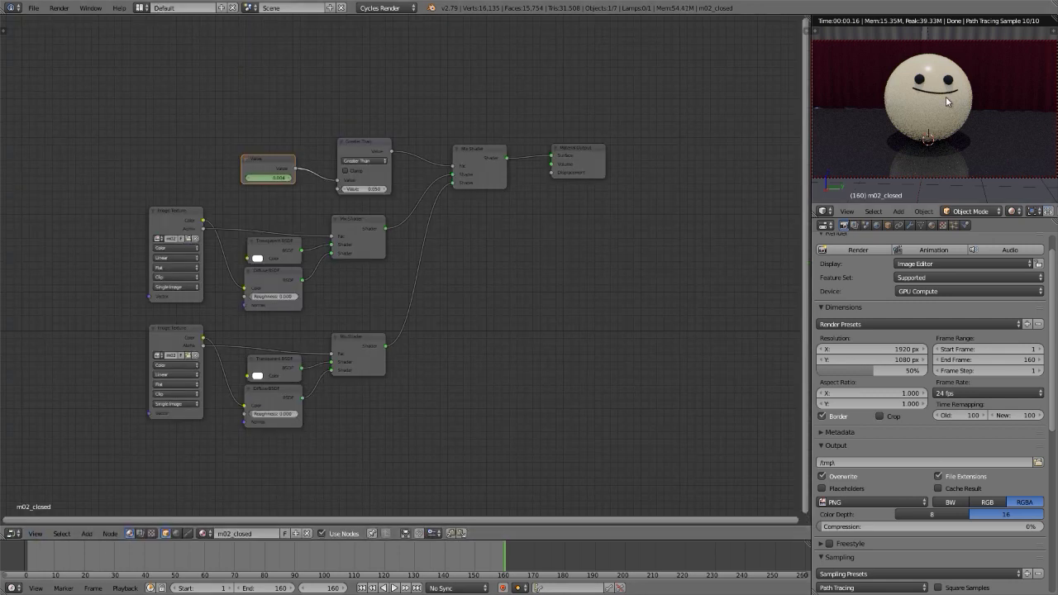
pyautogui.hotkey('shift', 'z')
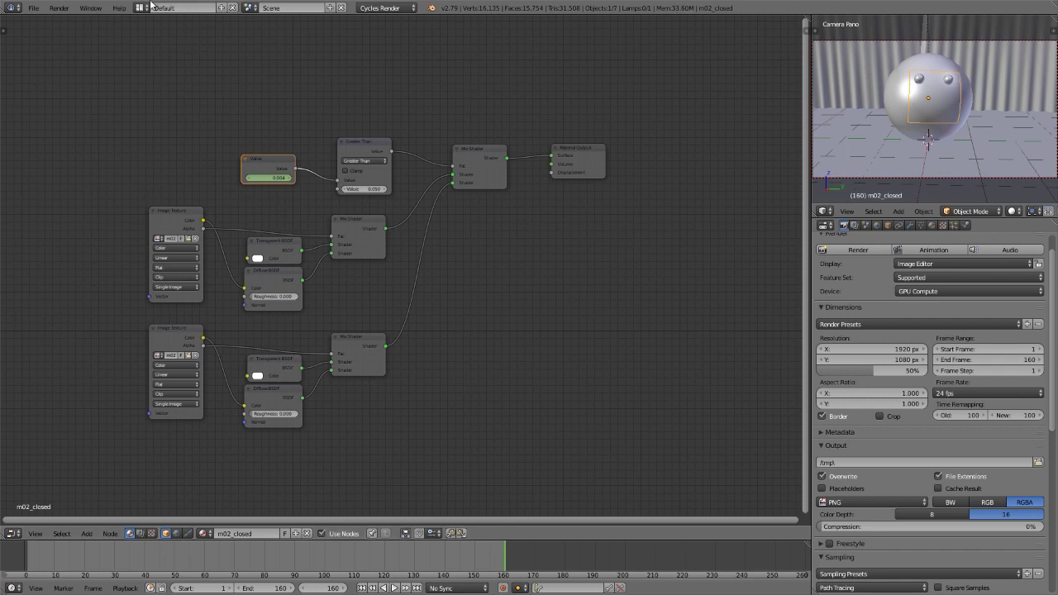
# Step: Switch to the Video Editing screen layout and add the current scene as a strip starting at frame 1
pyautogui.click(142, 7)
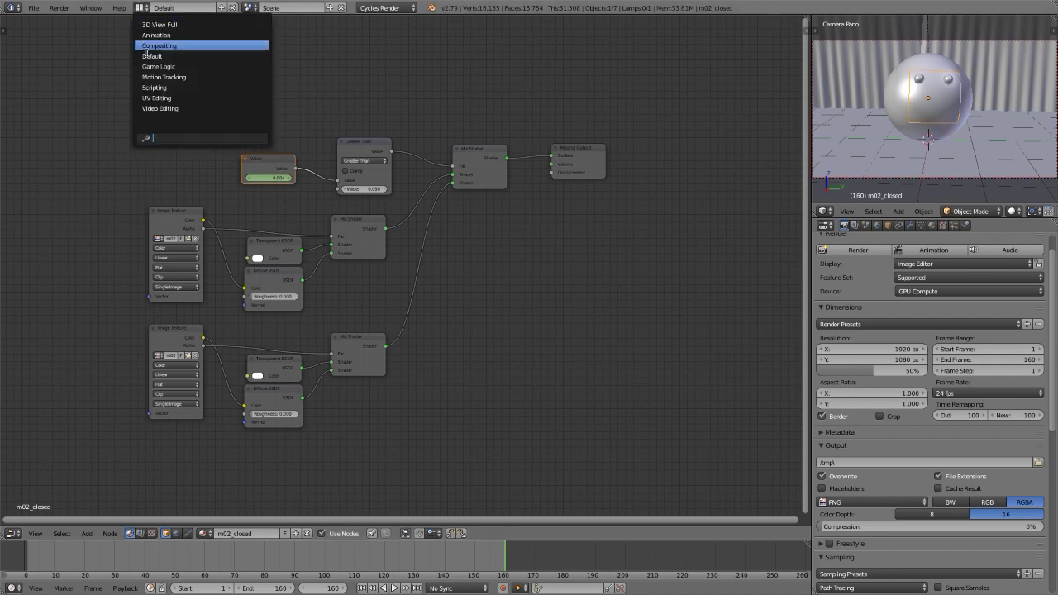
pyautogui.click(160, 108)
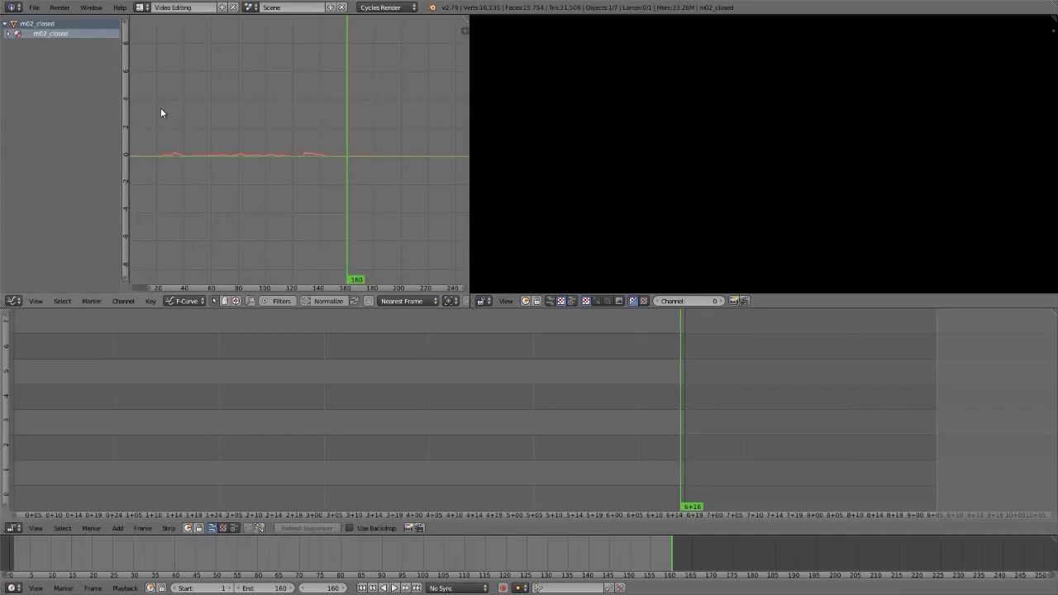
pyautogui.hotkey('shift', 'Left')
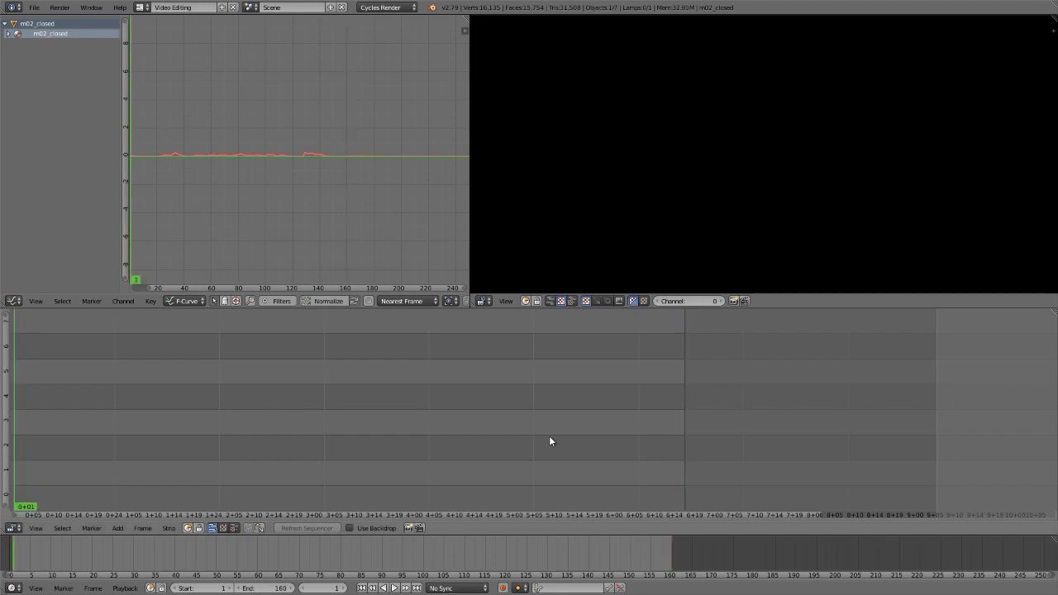
pyautogui.hotkey('shift', 'a')
pyautogui.moveTo(425, 397)
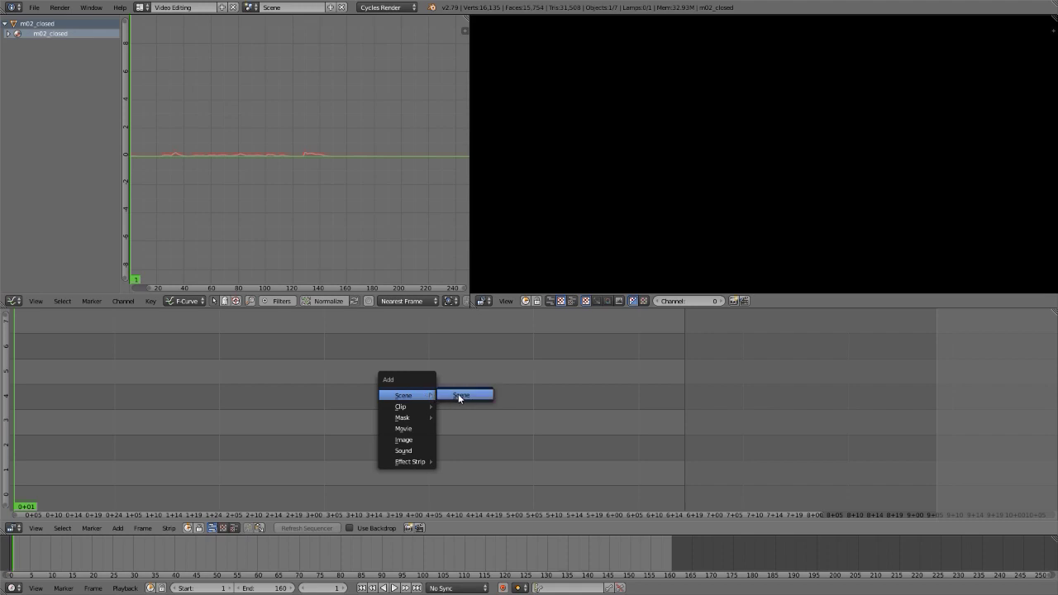
pyautogui.click(457, 397)
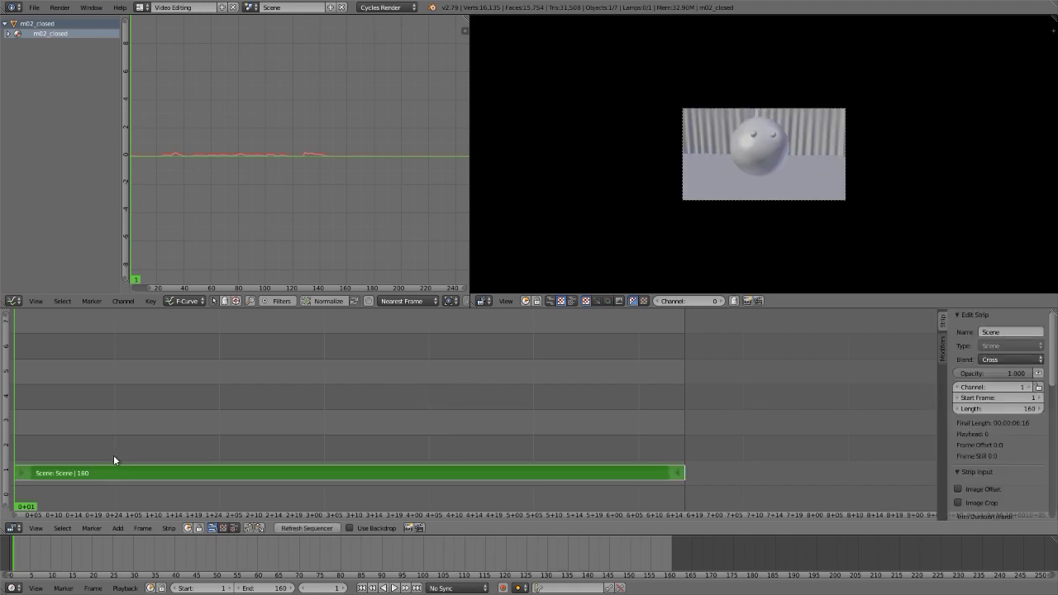
# Step: Add ta da.mp3 from the Hi there chief folder as a sound strip starting at frame 1
pyautogui.hotkey('shift', 'a')
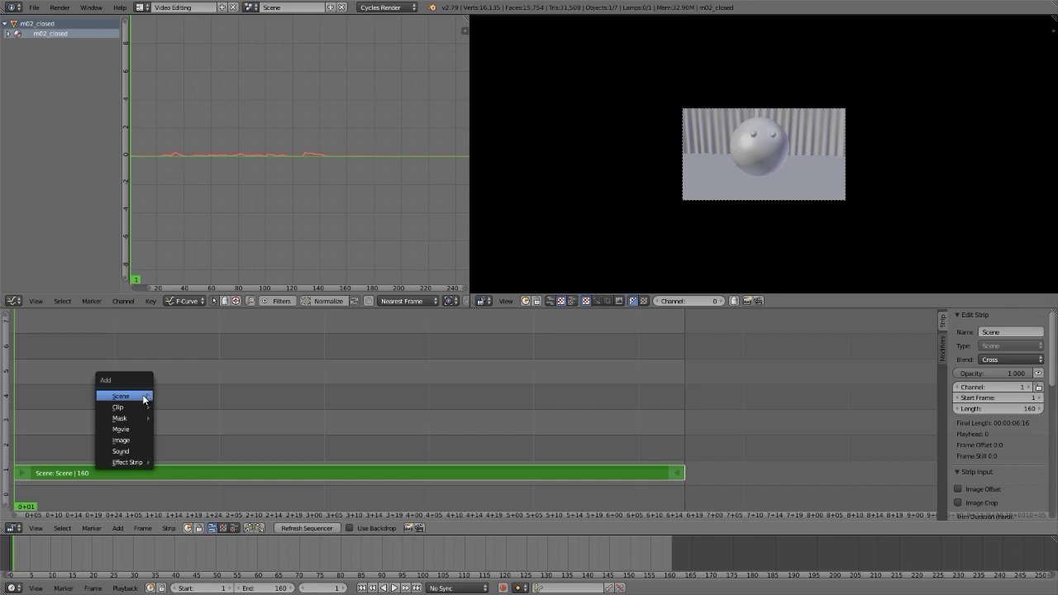
pyautogui.click(137, 454)
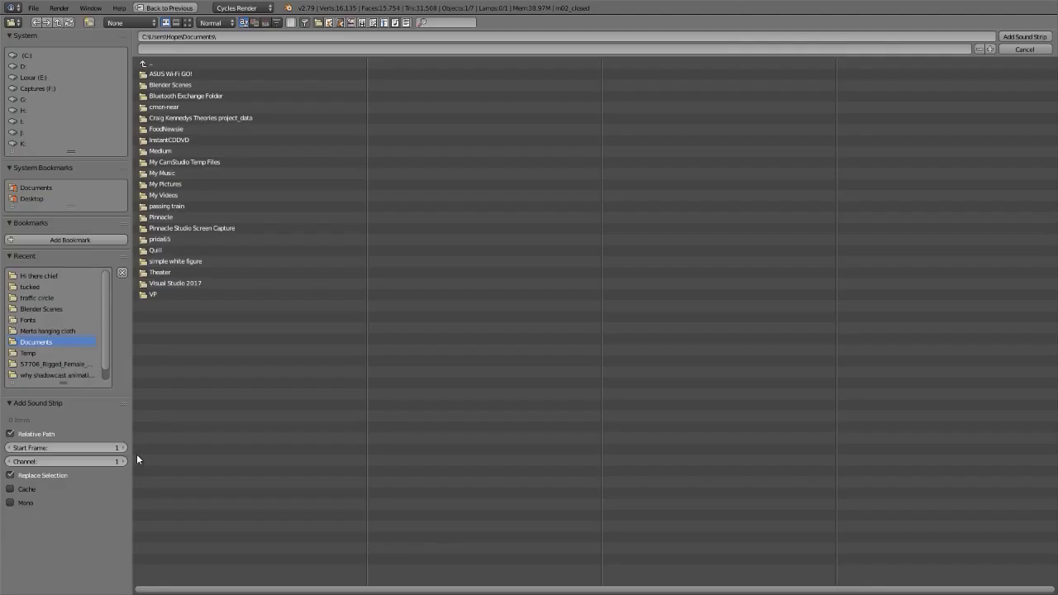
pyautogui.click(39, 276)
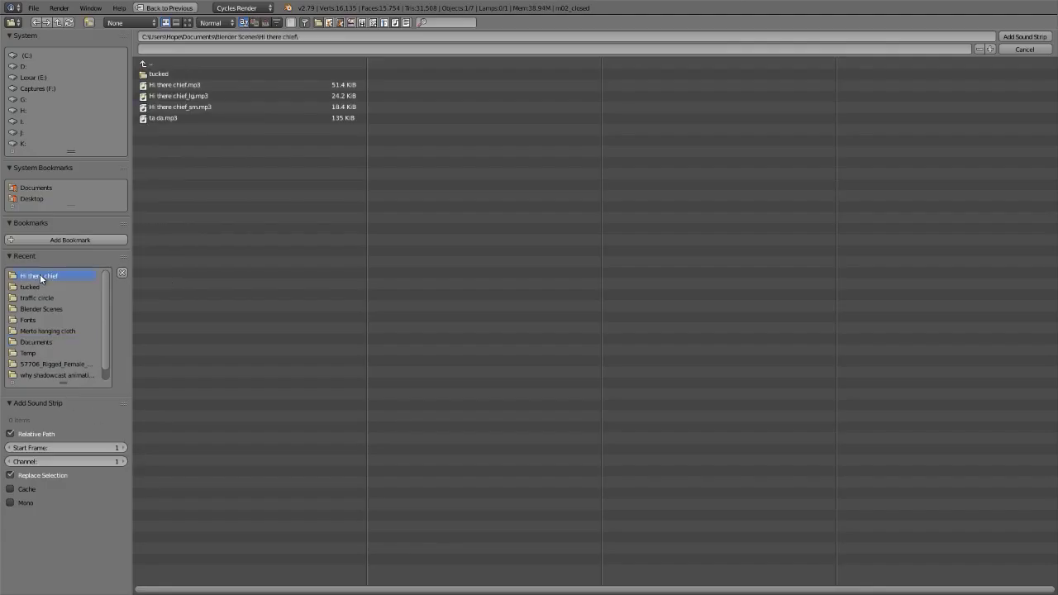
pyautogui.click(157, 118)
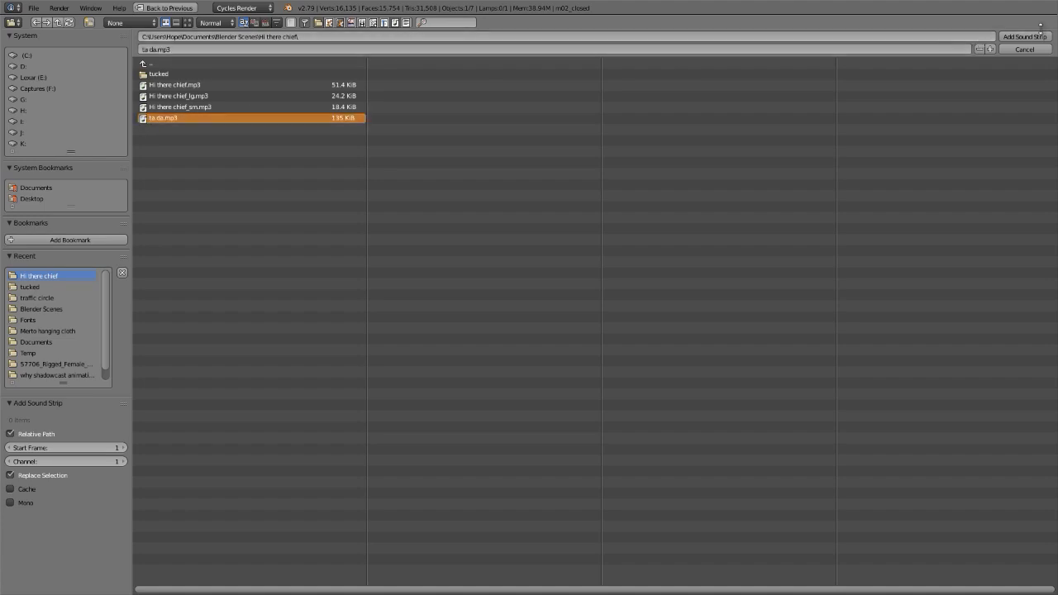
pyautogui.click(1033, 37)
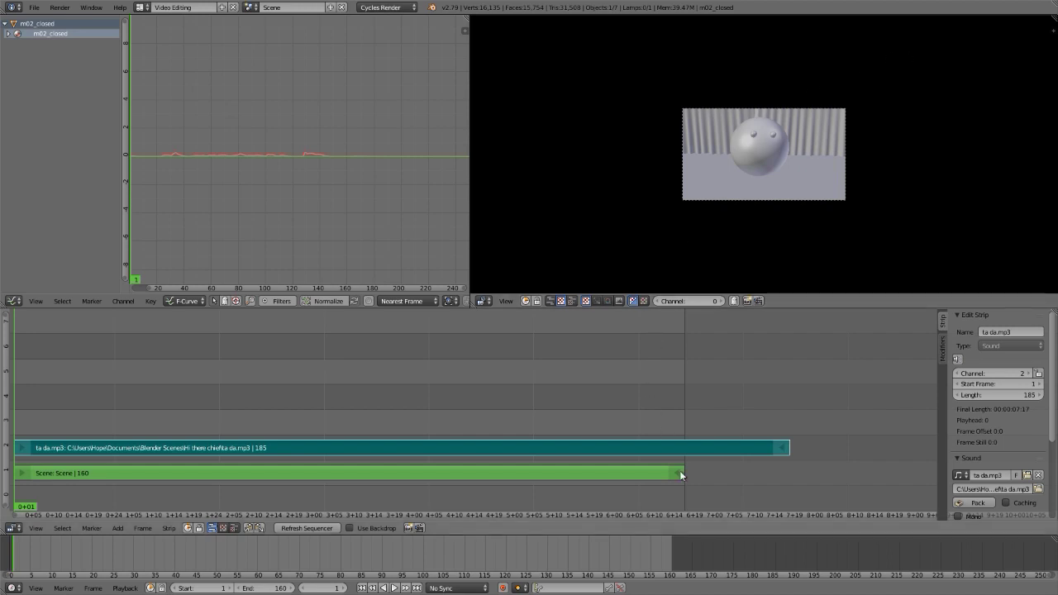
# Step: Set the animation's end frame to 250 in the Default layout and return to the Video Editing layout
pyautogui.click(140, 8)
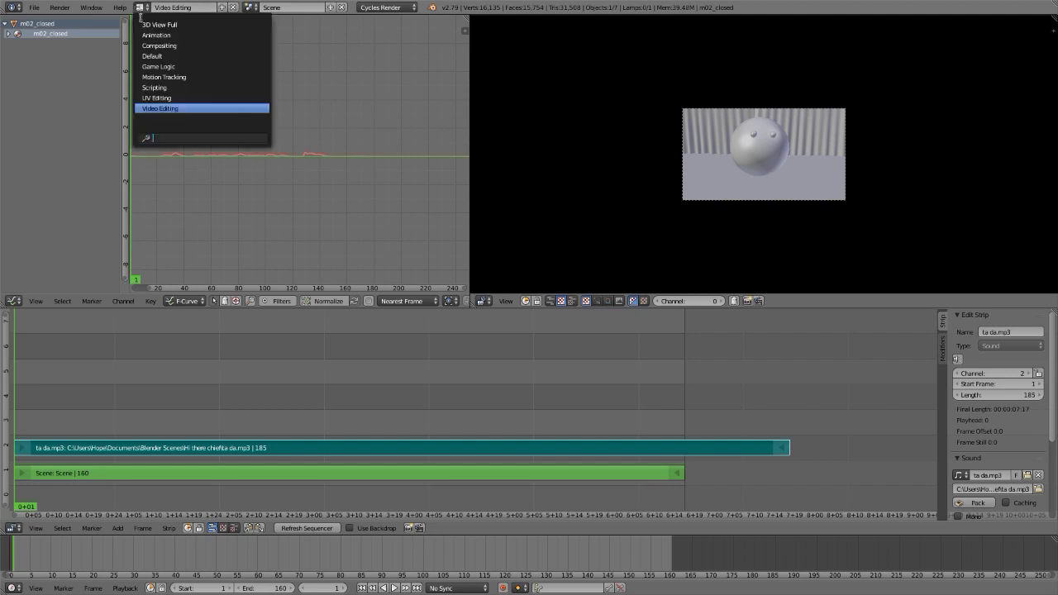
pyautogui.click(147, 56)
pyautogui.click(266, 587)
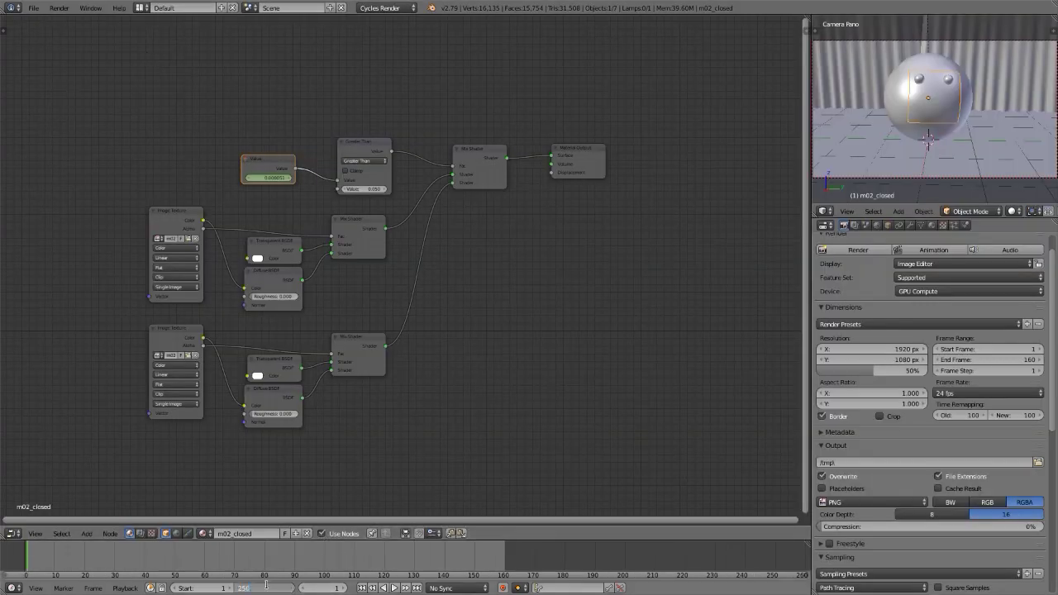
pyautogui.press('Return')
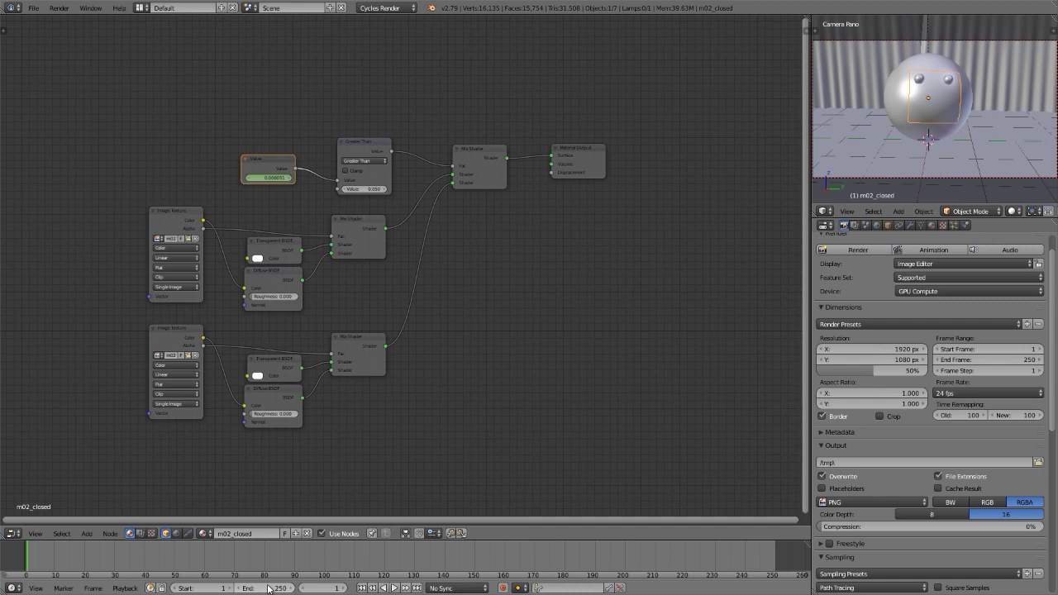
pyautogui.click(143, 10)
pyautogui.click(149, 109)
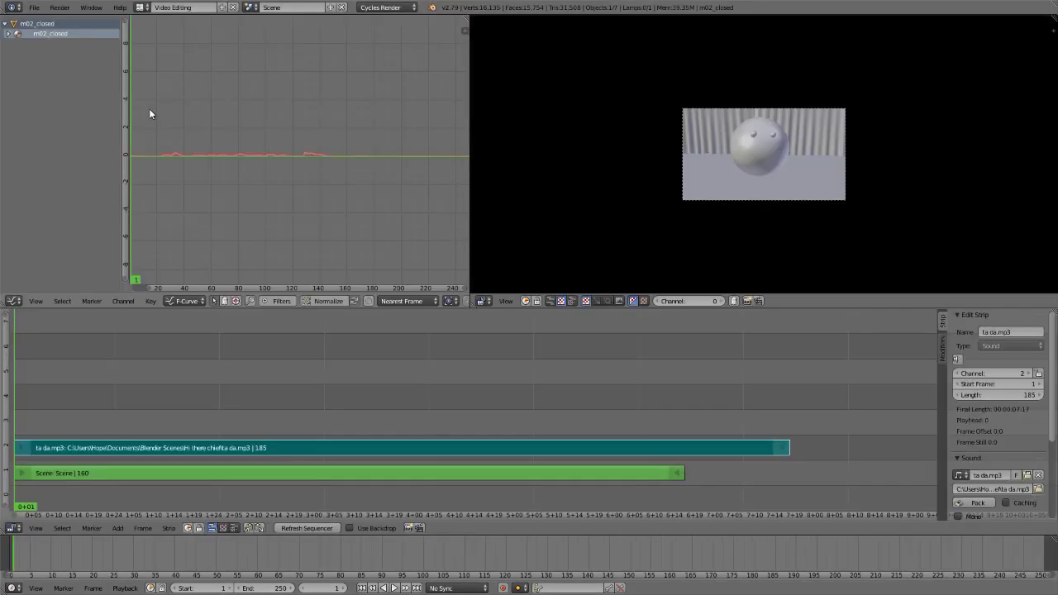
# Step: Set the scene strip's length to 250 frames
pyautogui.rightClick(255, 476)
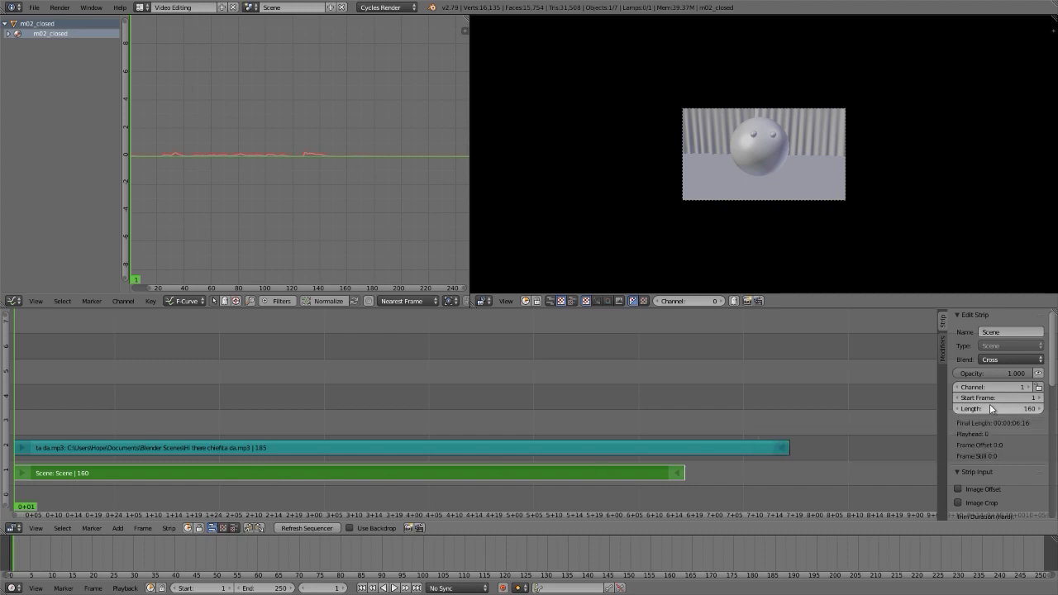
pyautogui.scroll(-5, 989, 403)
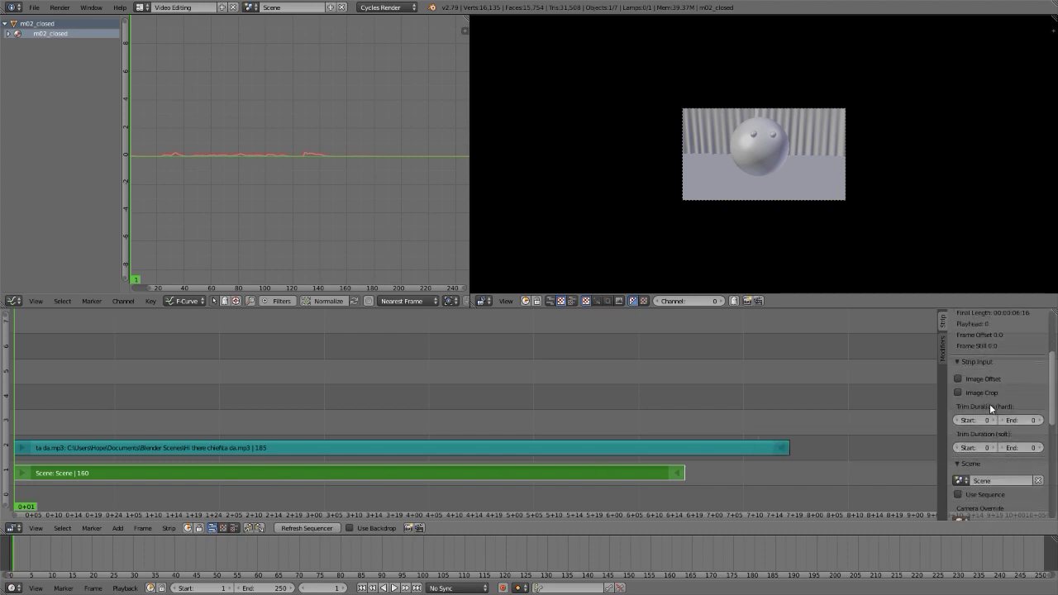
pyautogui.scroll(5, 989, 403)
pyautogui.click(991, 405)
pyautogui.write('250')
pyautogui.press('Return')
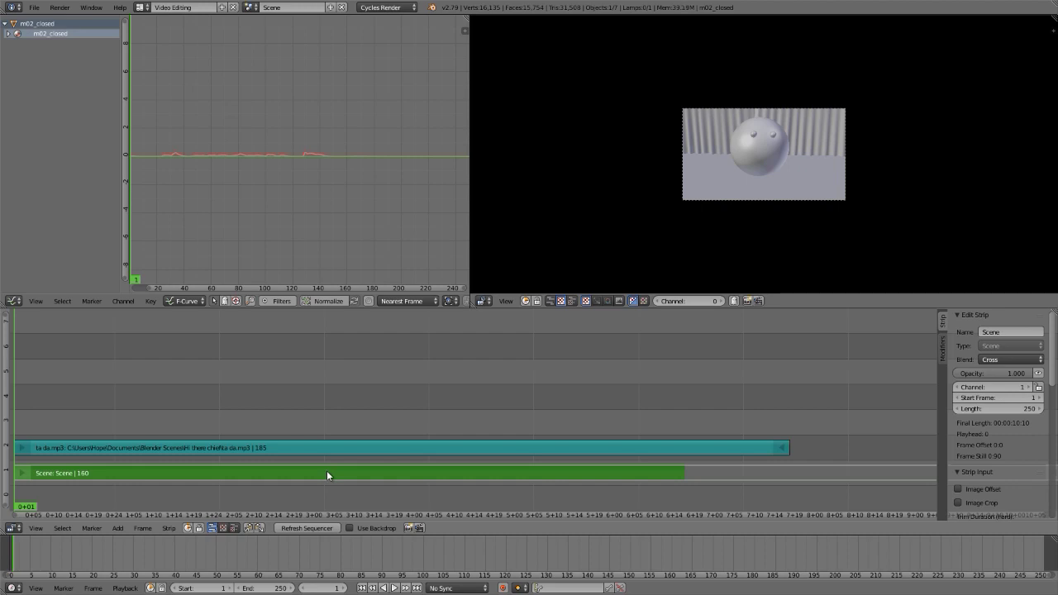
# Step: Delete the scene strip from the sequencer and add the current scene again as a new strip at frame 1
pyautogui.press('x')
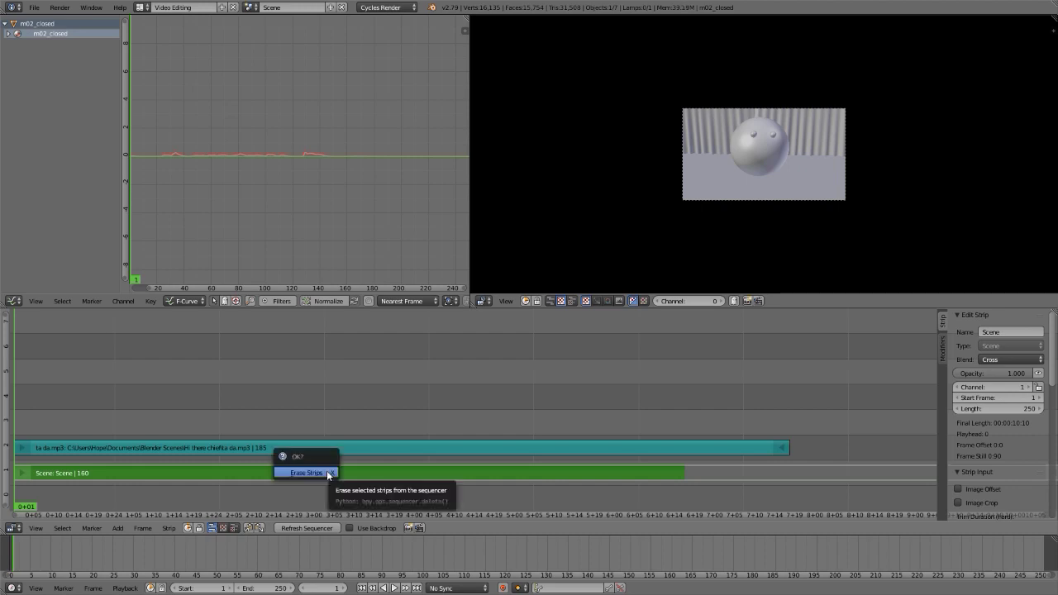
pyautogui.click(327, 473)
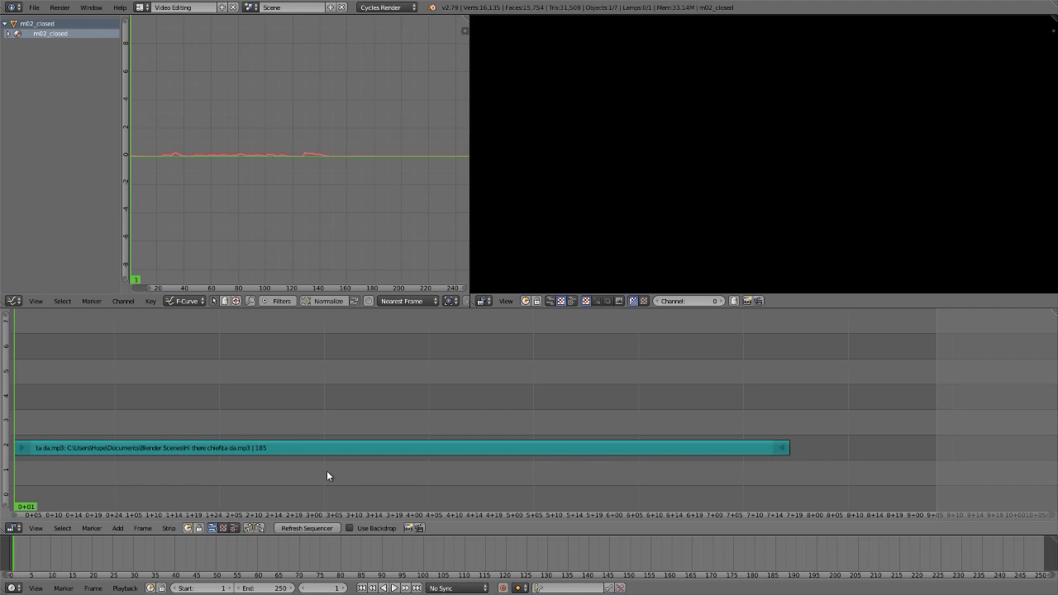
pyautogui.hotkey('shift', 'a')
pyautogui.moveTo(321, 418)
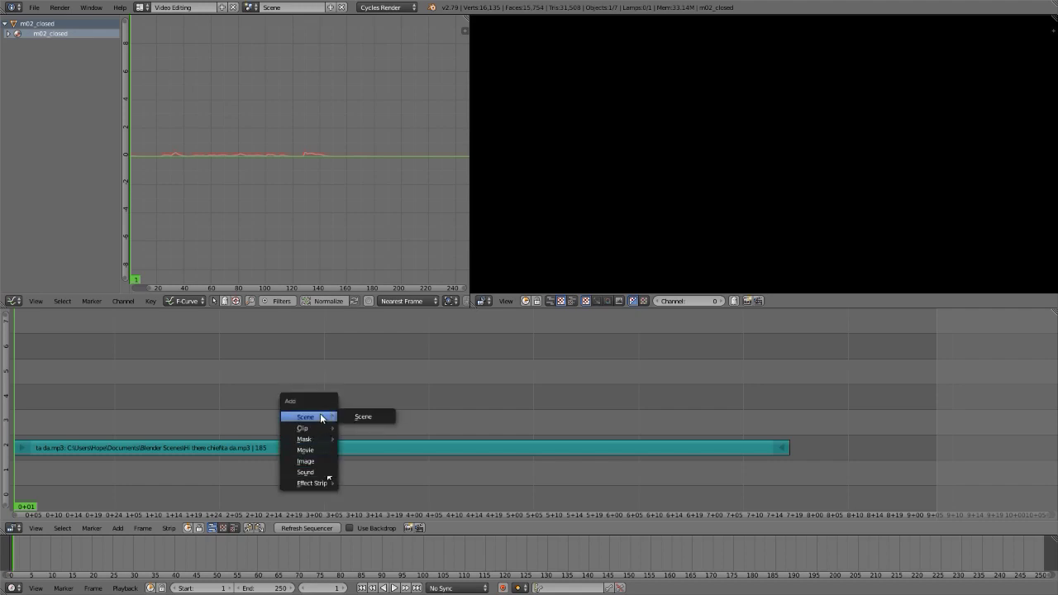
pyautogui.click(364, 417)
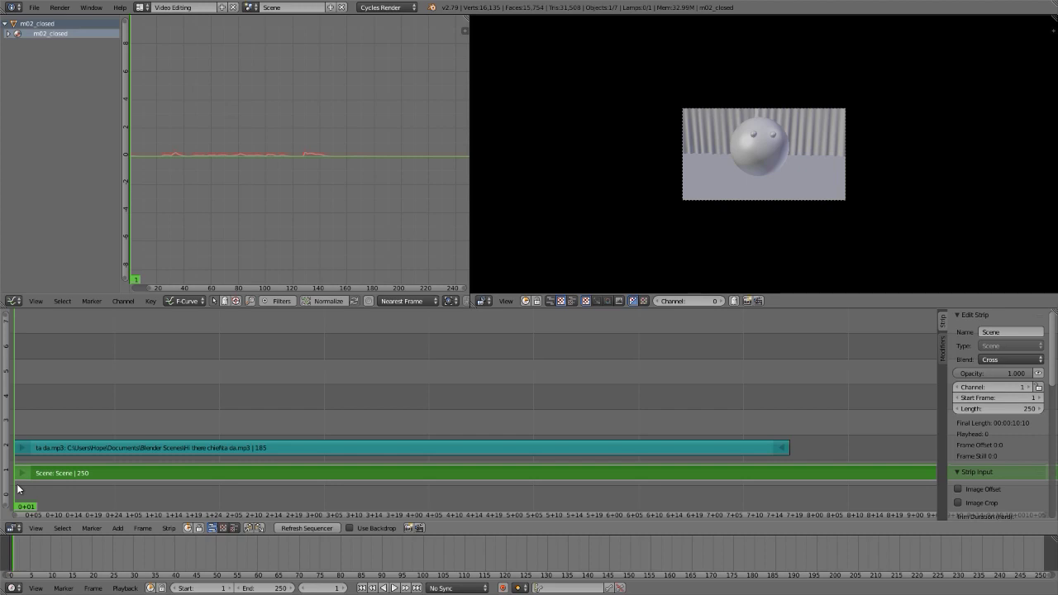
# Step: Return to the Default layout and configure the output as an FFmpeg video named tada, in a Matroska container with H.264 and MP3 audio
pyautogui.click(139, 8)
pyautogui.click(165, 54)
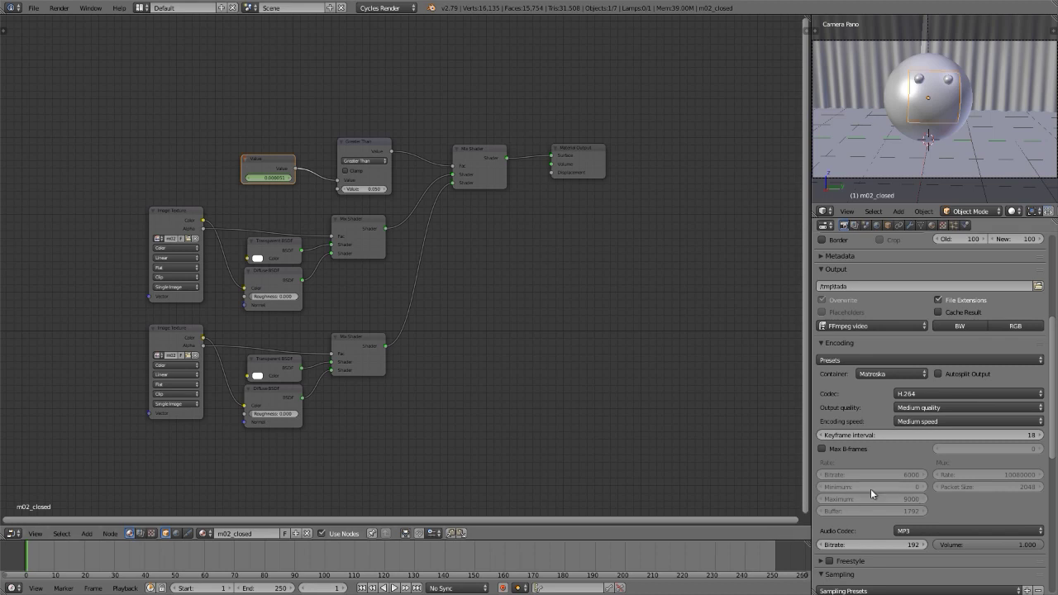
pyautogui.scroll(-1, 870, 493)
pyautogui.scroll(-2, 870, 488)
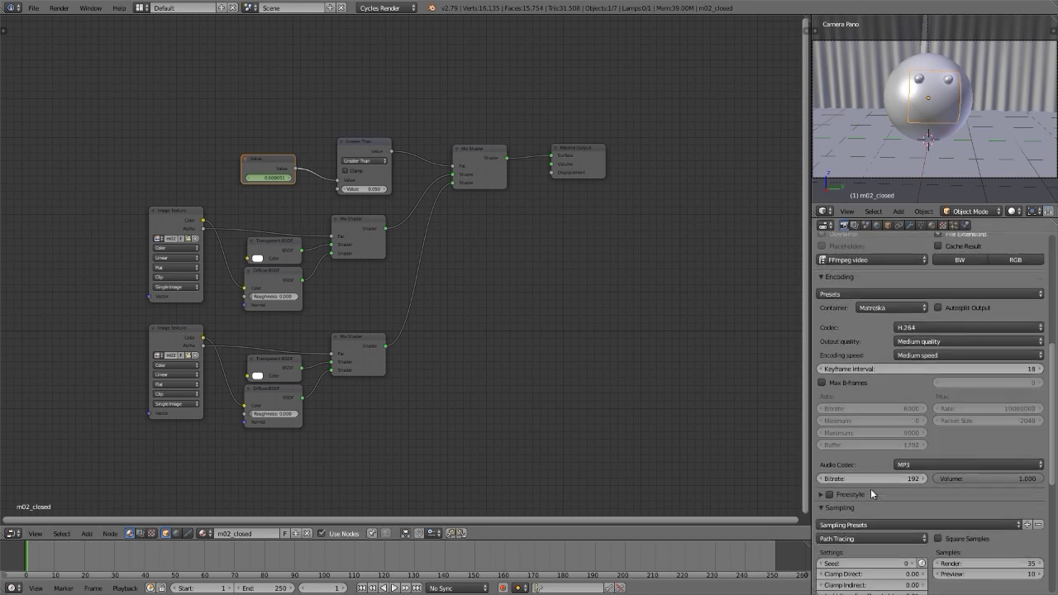
pyautogui.click(1004, 482)
pyautogui.press('Return')
# Step: Try MPEG-4 as the output container, then set it back to Matroska
pyautogui.click(888, 308)
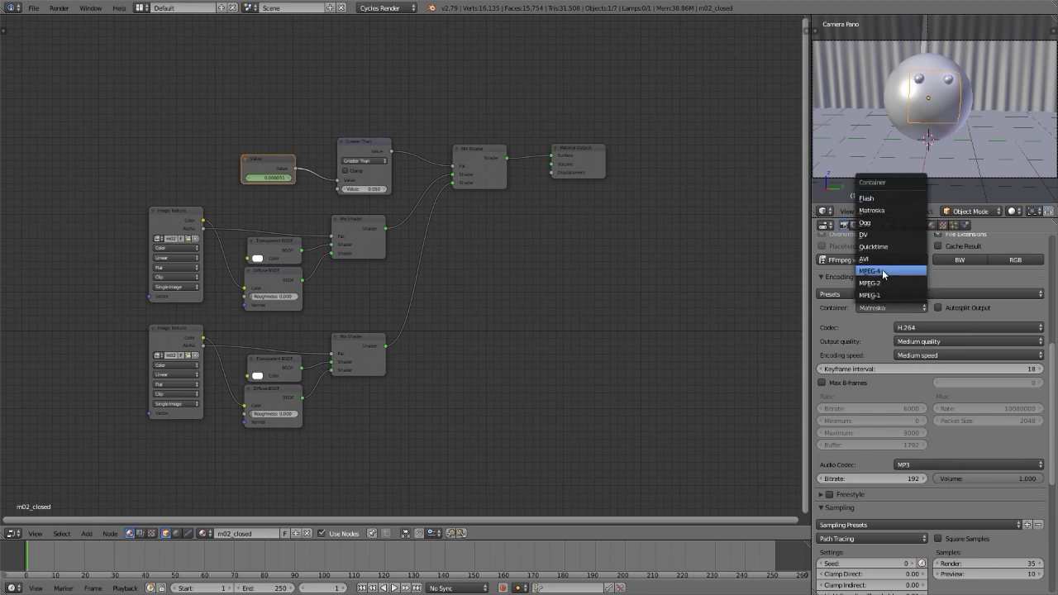
pyautogui.click(884, 272)
pyautogui.click(892, 309)
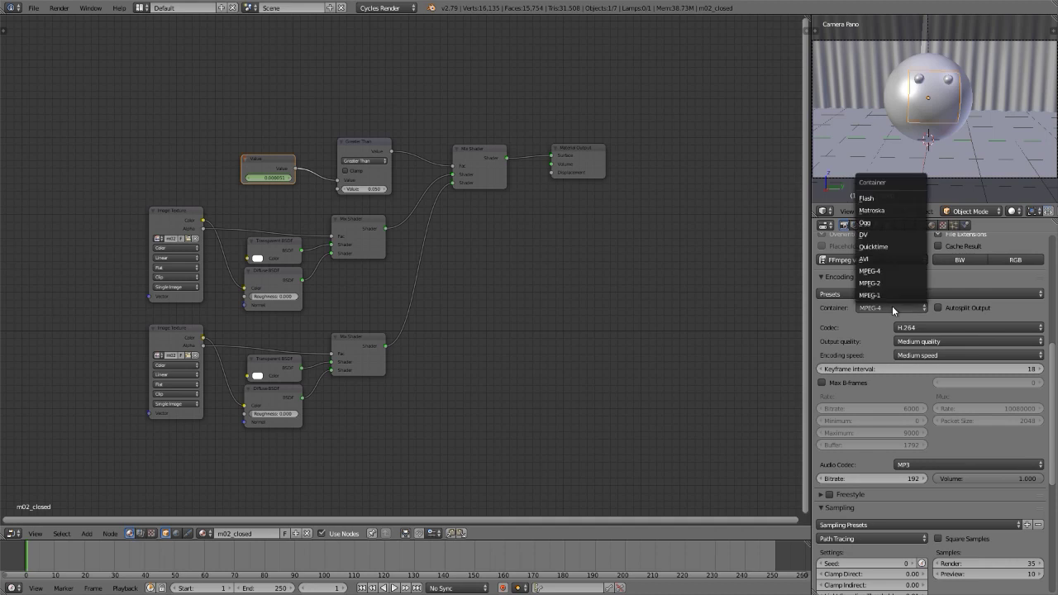
pyautogui.click(887, 212)
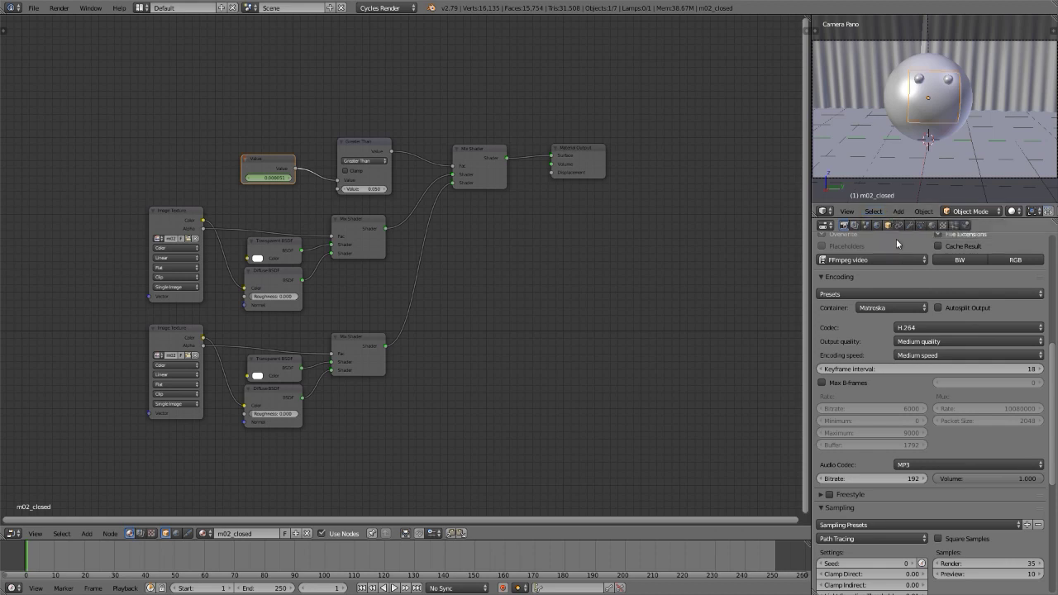
# Step: Run a test render of the scene at frame 1
pyautogui.scroll(-8, 1053, 366)
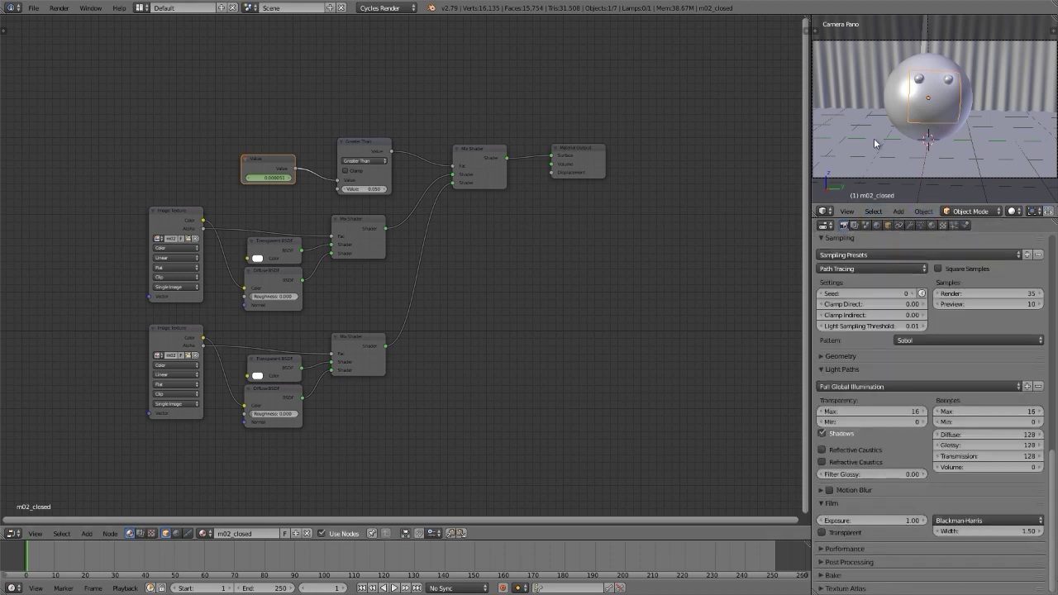
pyautogui.hotkey('ctrl', 'F12')
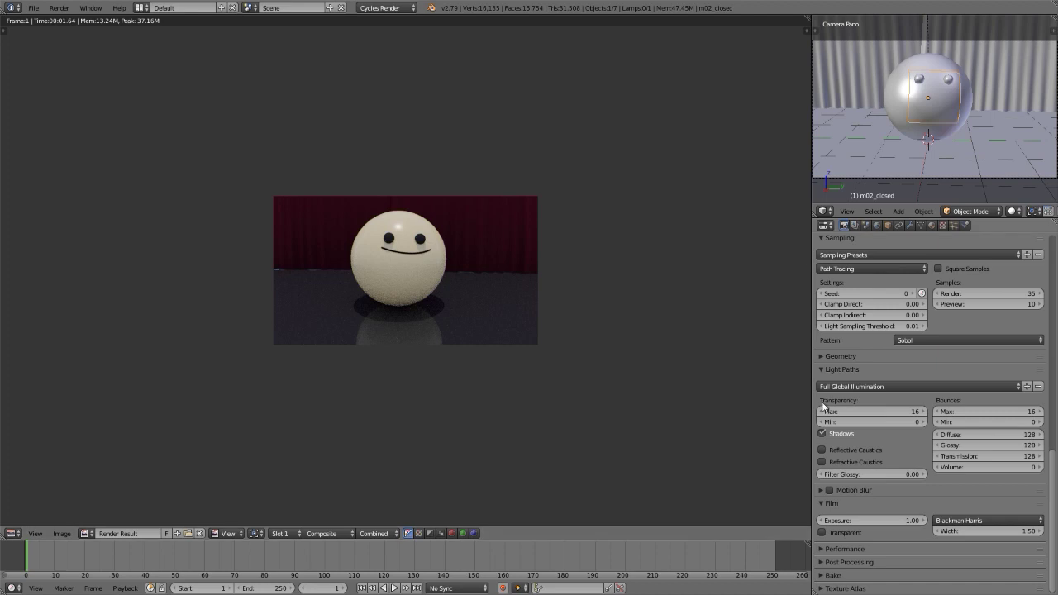
# Step: Enable Motion Blur in the render settings and render frame 30 as a test
pyautogui.click(818, 370)
pyautogui.click(829, 382)
pyautogui.click(116, 569)
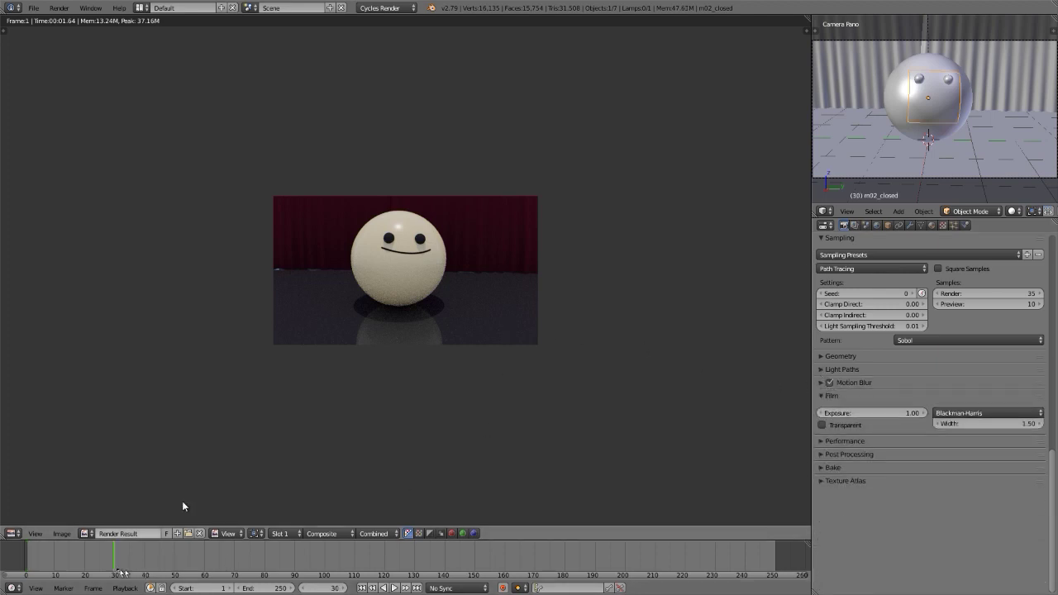
pyautogui.press('F12')
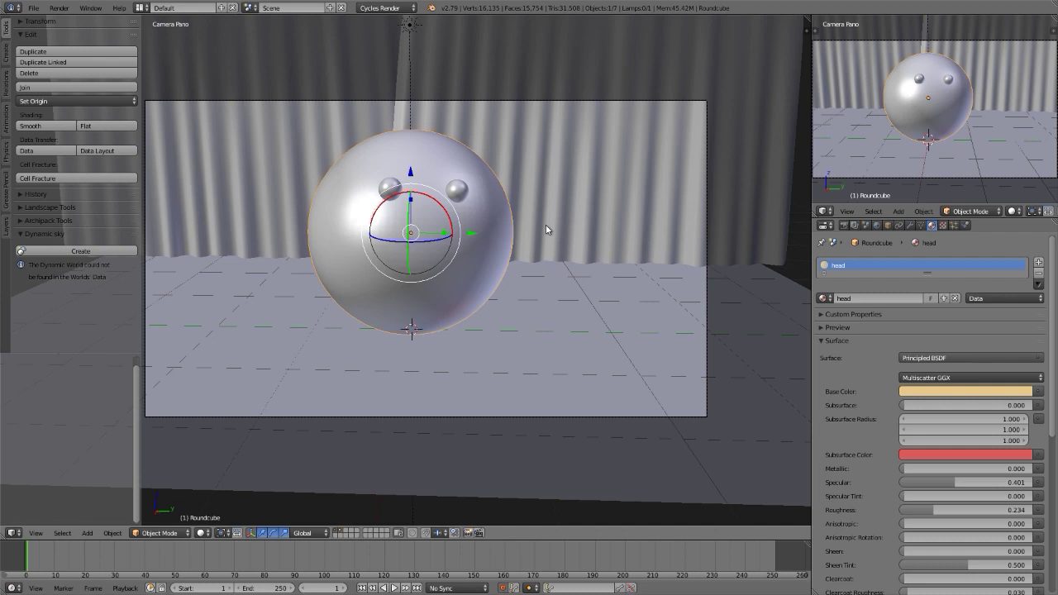
# Step: Play the animation in the 3D view to check its timing, stop it and return to frame 1
pyautogui.hotkey('alt', 'a')
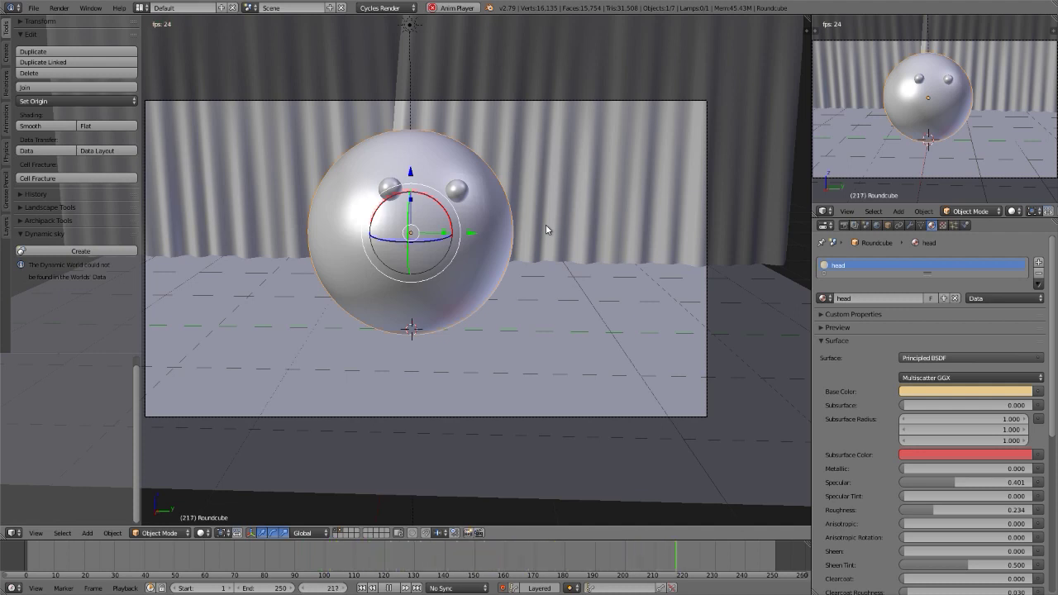
pyautogui.hotkey('alt', 'a')
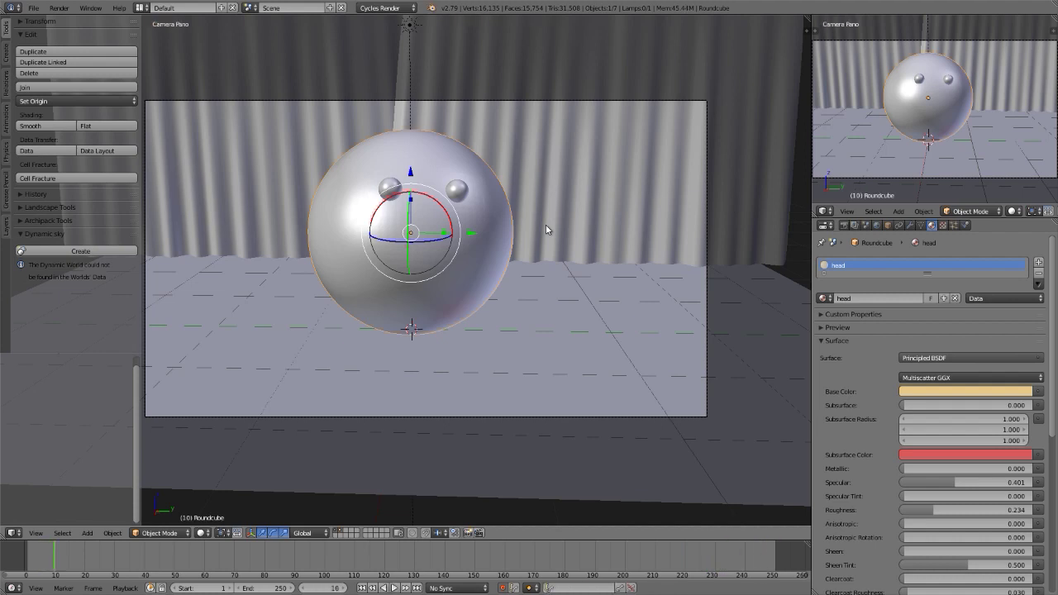
pyautogui.hotkey('shift', 'Left')
# Step: Delete the ta da.mp3 sound strip in the Video Editing layout and reset the current frame to 1
pyautogui.click(141, 7)
pyautogui.click(168, 109)
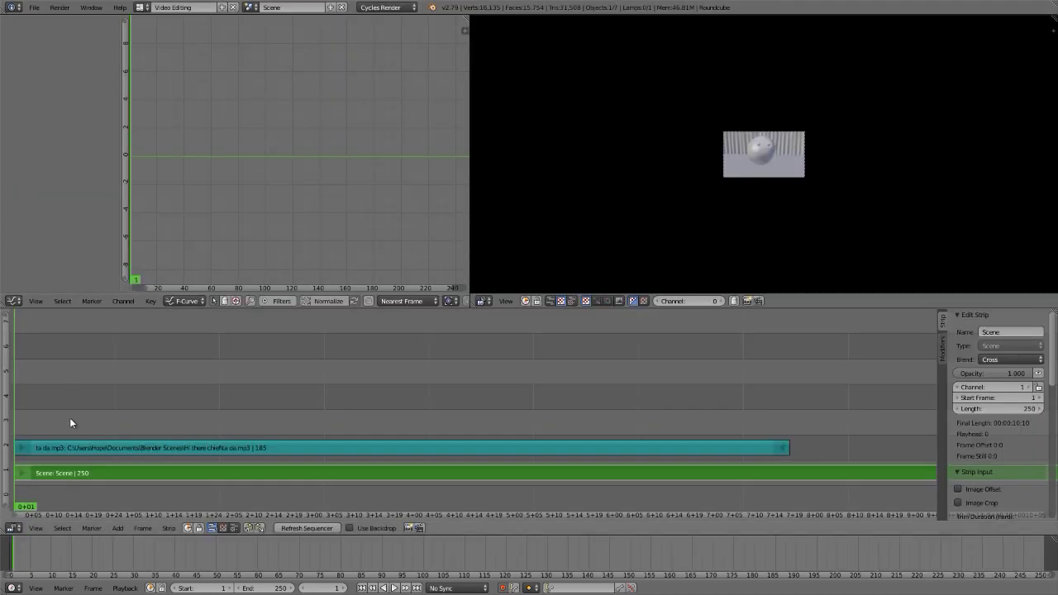
pyautogui.click(72, 442)
pyautogui.press('x')
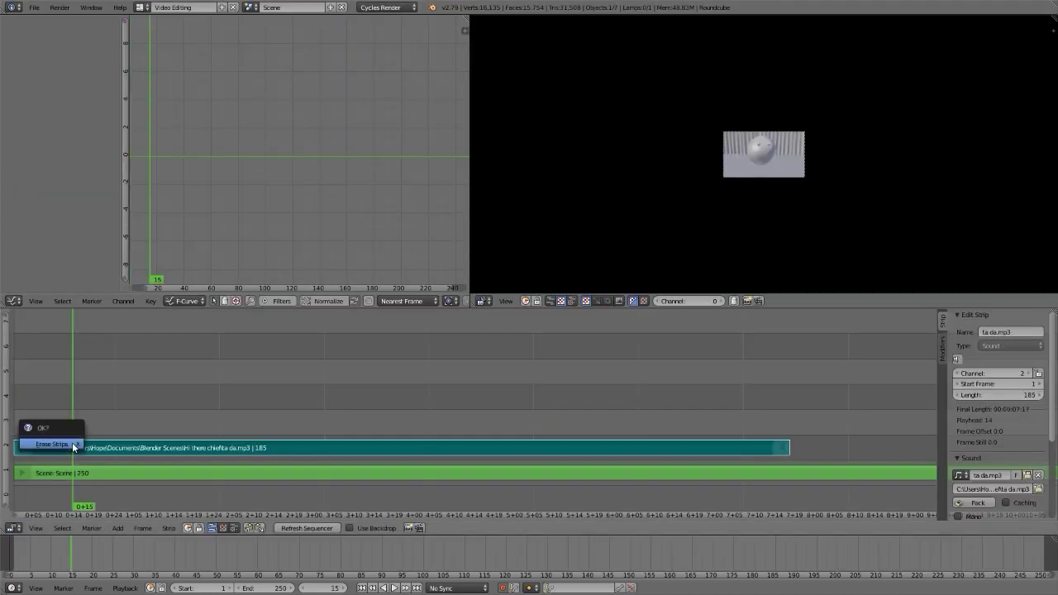
pyautogui.click(71, 442)
pyautogui.hotkey('shift', 'Left')
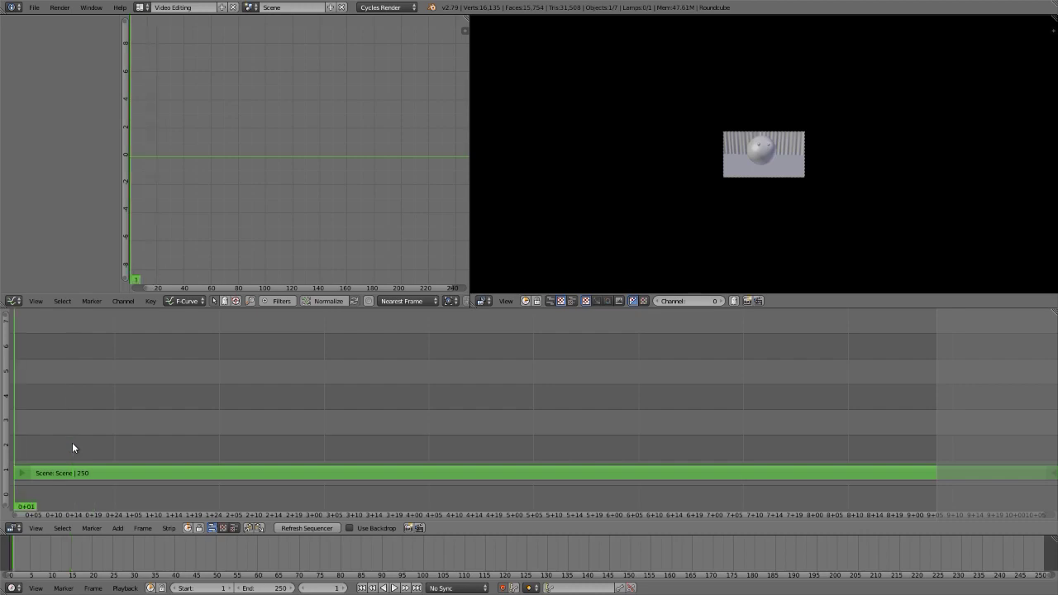
# Step: In the Default layout, play the animation and trackball-rotate the head freehand with auto keying on to record its motion
pyautogui.click(142, 7)
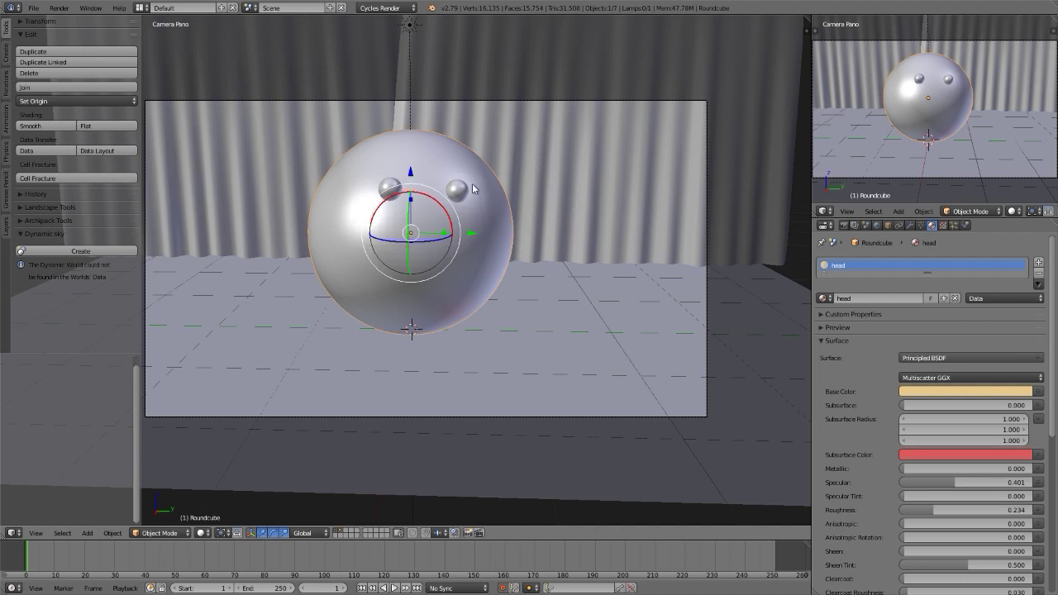
pyautogui.hotkey('alt', 'a')
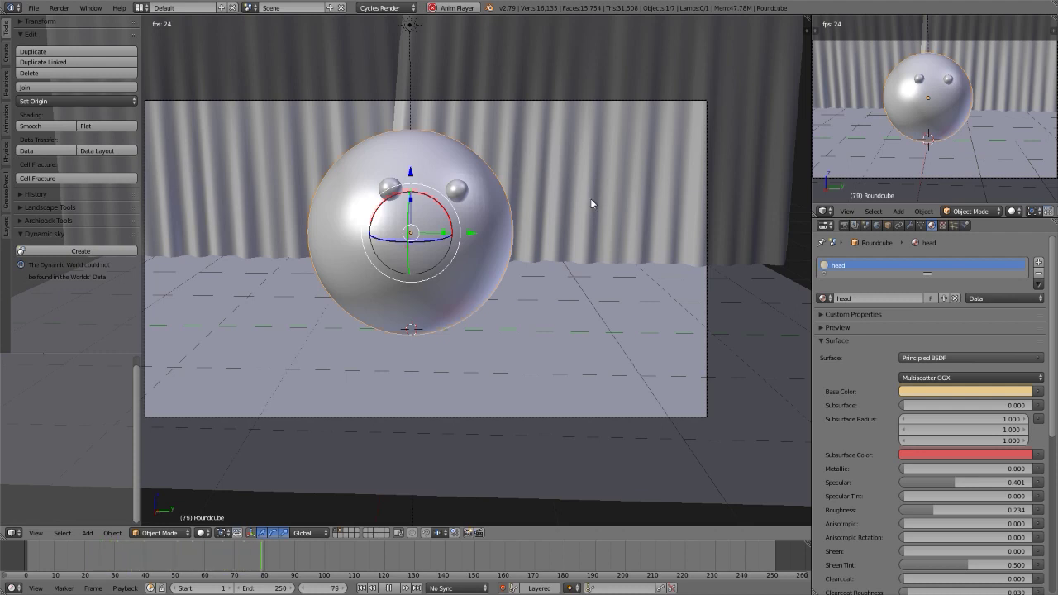
pyautogui.press('r')
pyautogui.press('r')
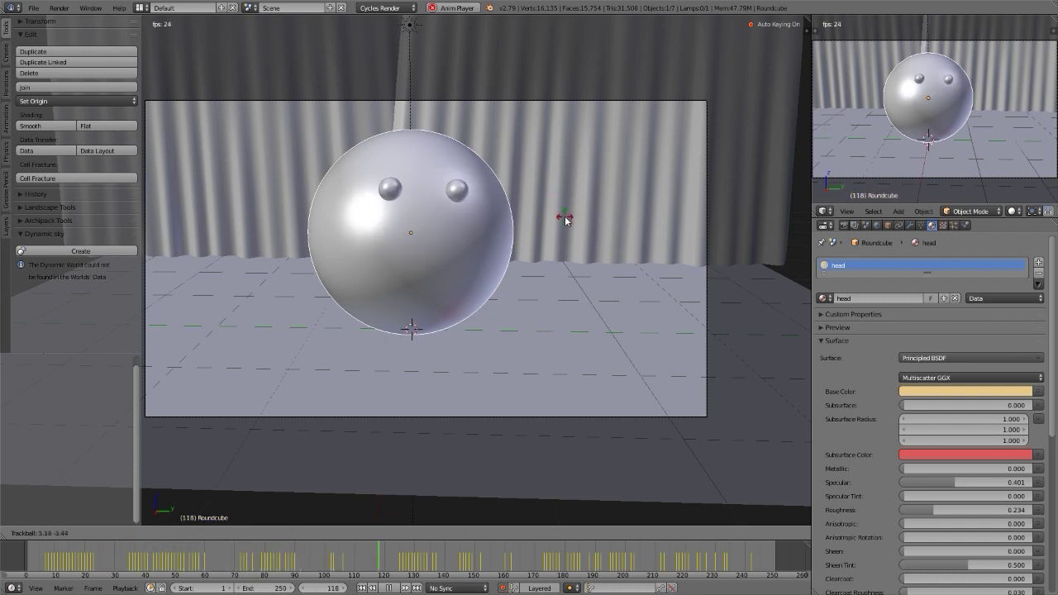
pyautogui.click(564, 218)
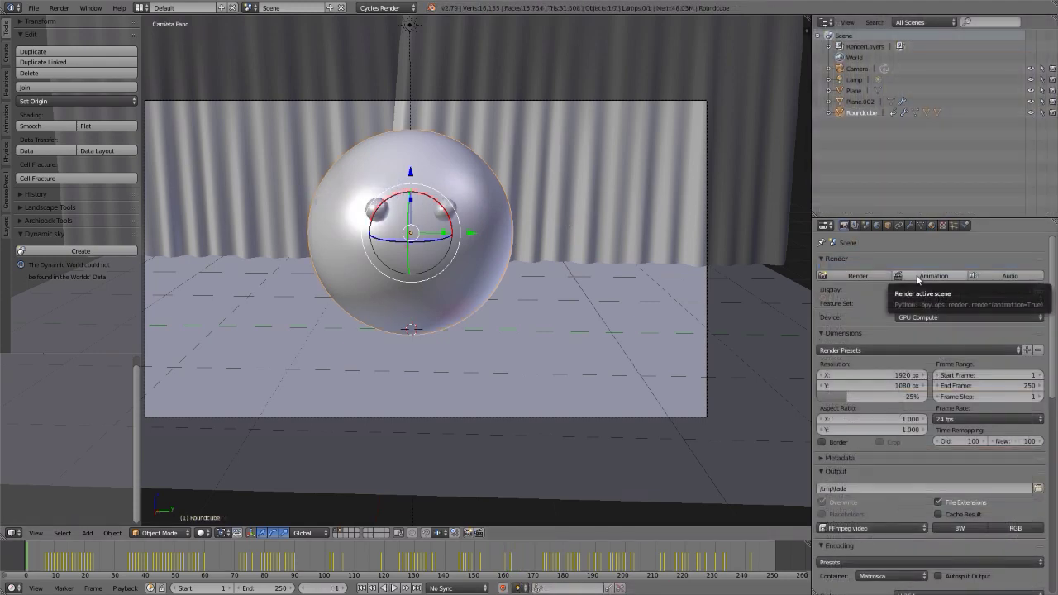
# Step: Render the full animation of frames 1 to 250 to the tada video output
pyautogui.click(917, 278)
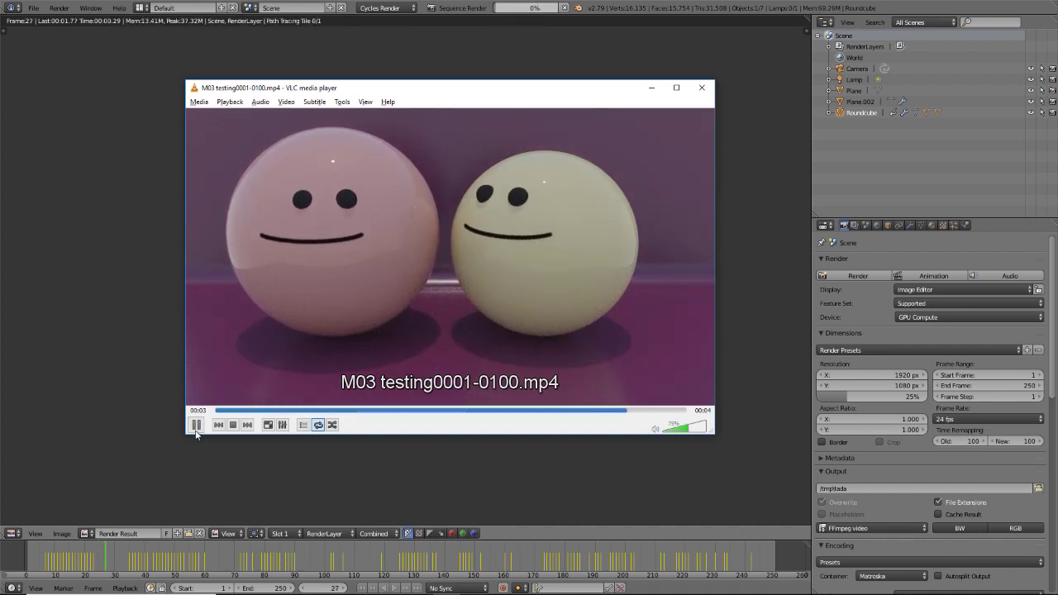
# Step: Pause the M03 testing0001-0100.mp4 video in VLC, and open the rendered tada0001-0250 video from the tmp folder for playback
pyautogui.click(196, 425)
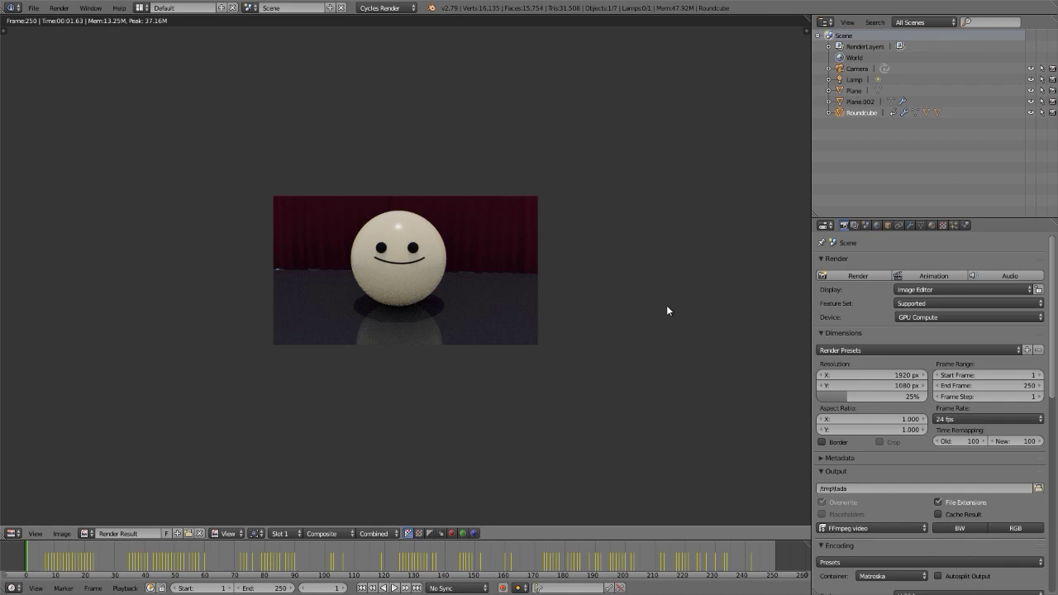
pyautogui.hotkey('alt', 'Tab')
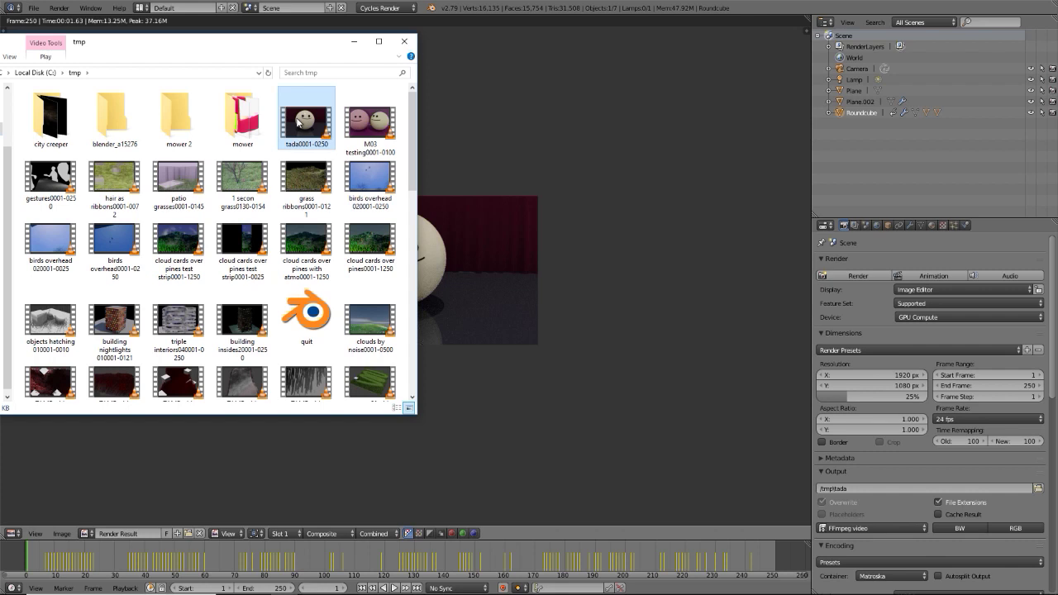
pyautogui.doubleClick(298, 122)
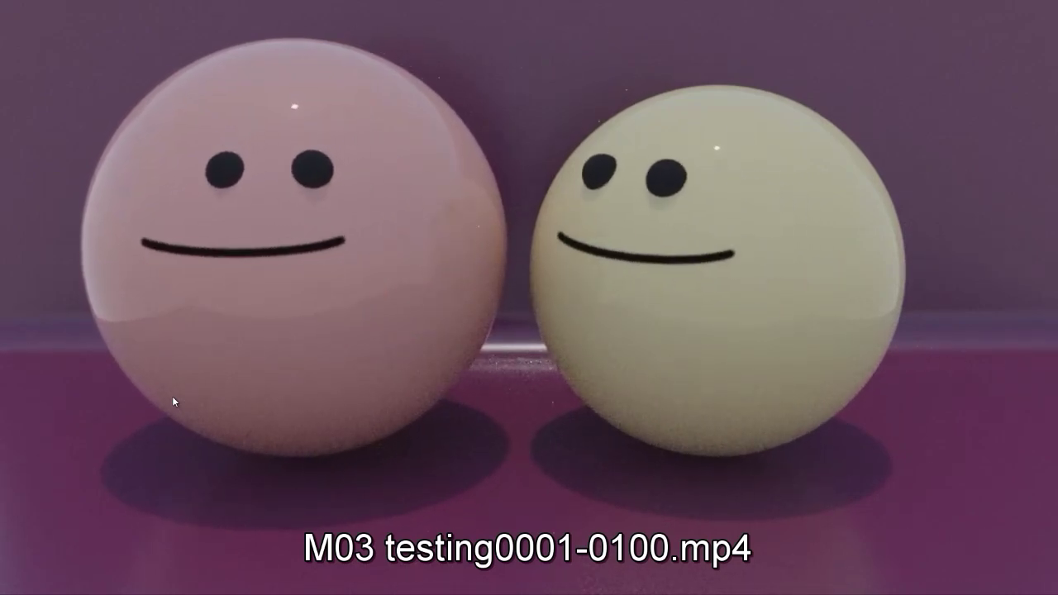
# Step: Back in Blender's m02_closed node setup, browse the upper Image Texture's files as thumbnails in the tucked folder, and return to the nodes
pyautogui.hotkey('alt', 'Tab')
pyautogui.scroll(4, 282, 295)
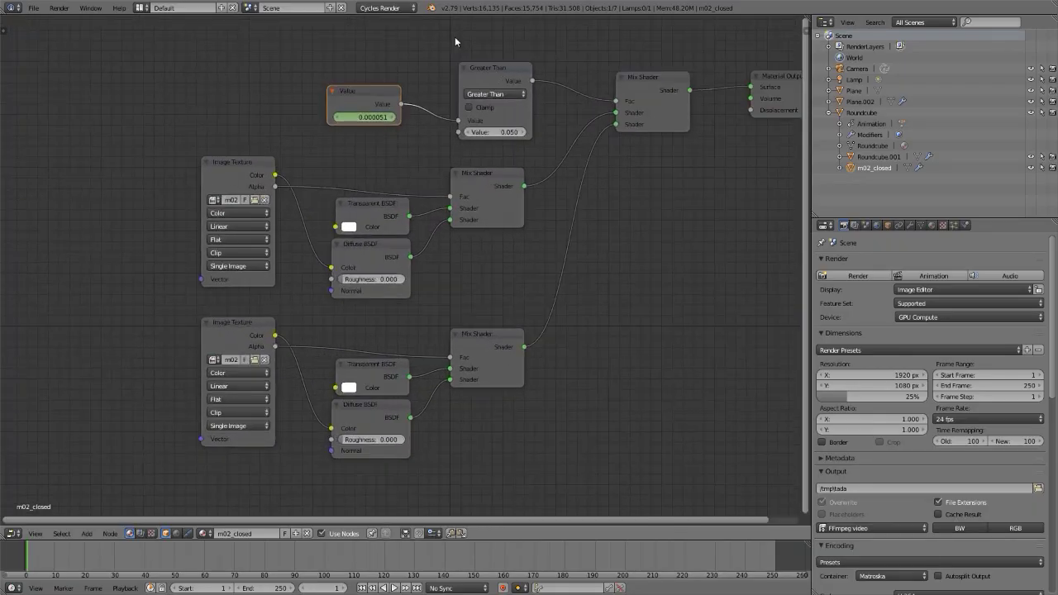
pyautogui.scroll(3, 466, 32)
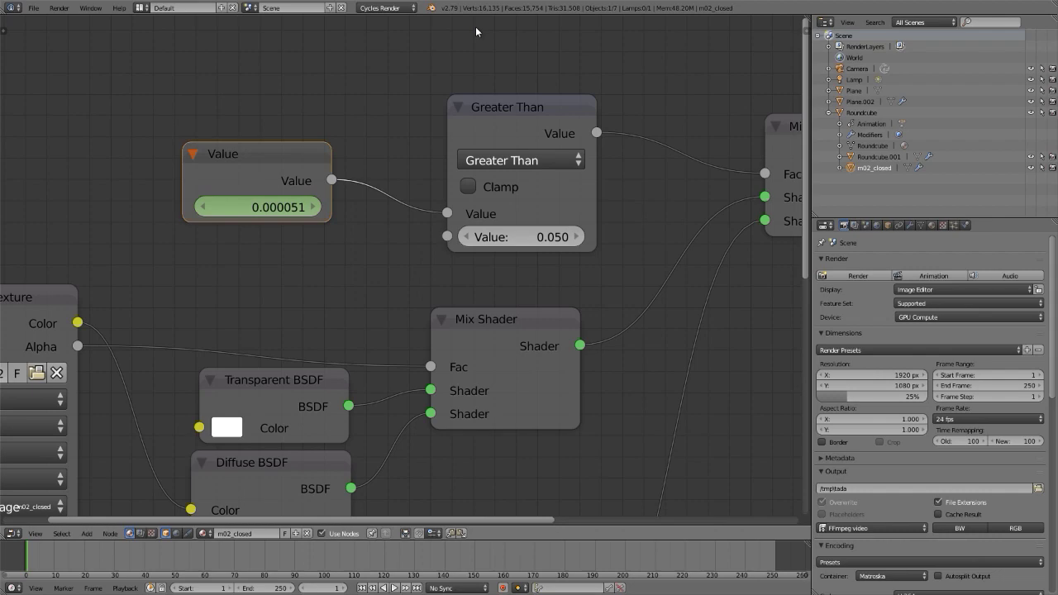
pyautogui.scroll(-4, 620, 71)
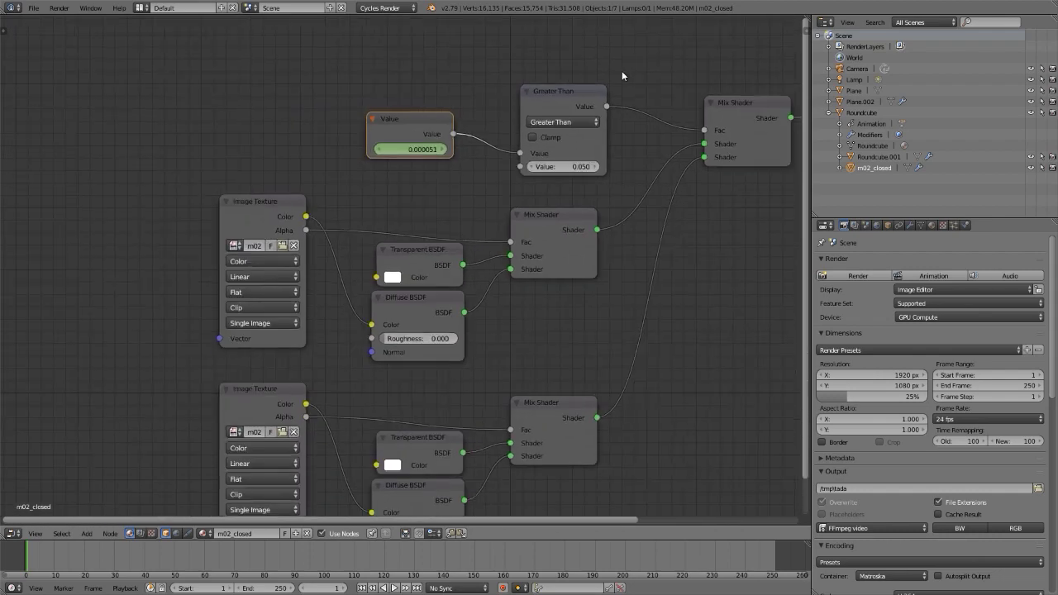
pyautogui.click(282, 247)
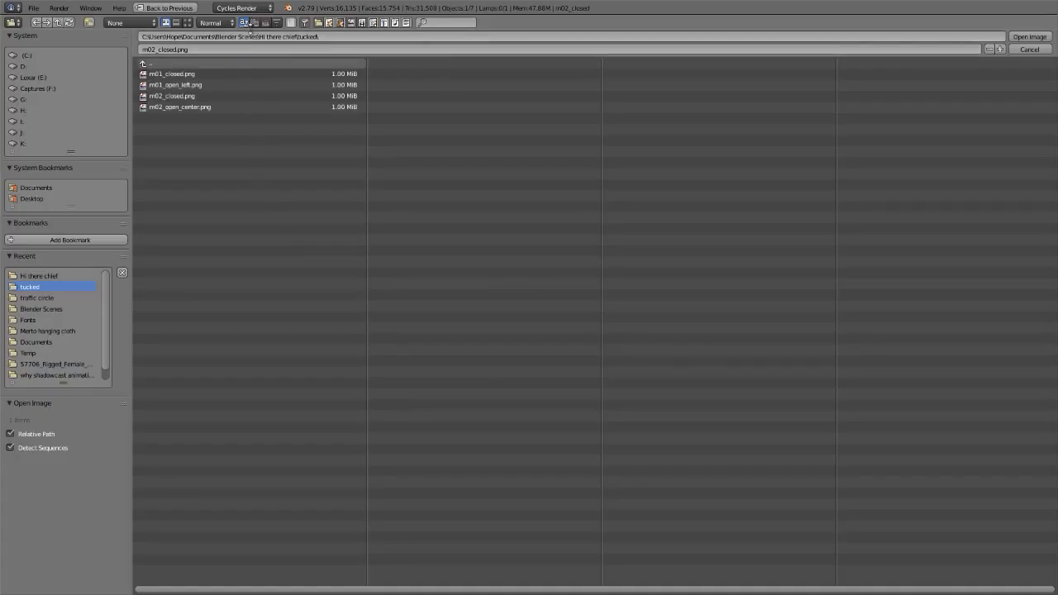
pyautogui.click(188, 23)
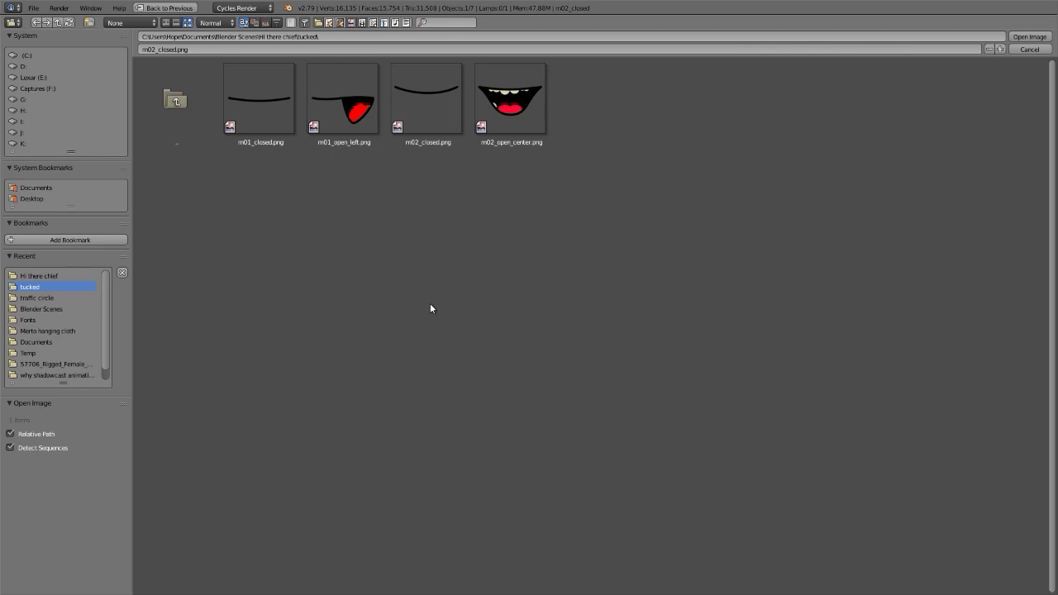
pyautogui.press('Return')
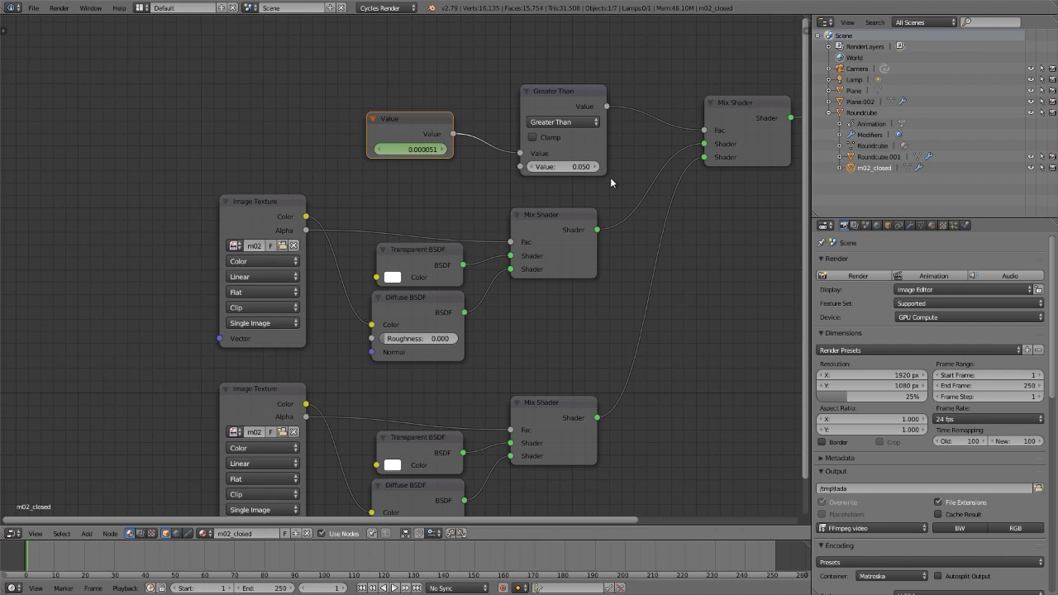